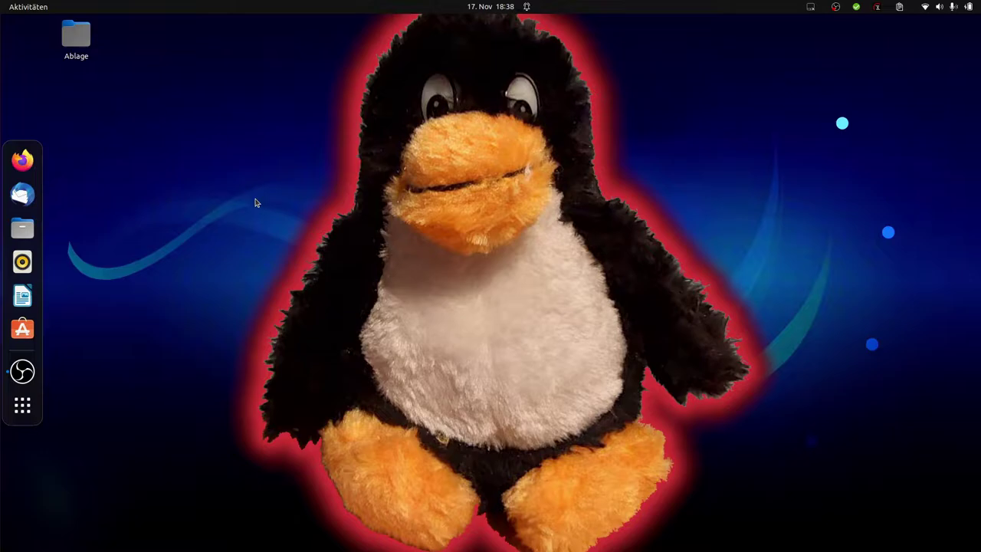
Browse Files to Bilder > Hintergründe and view Hintergrund2.jpg in the image viewer
click(22, 228)
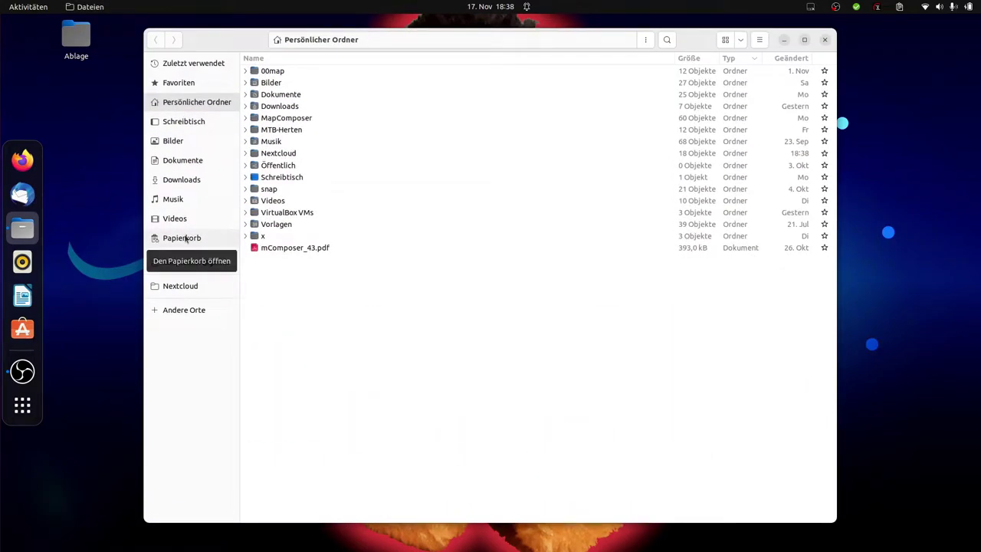
click(276, 83)
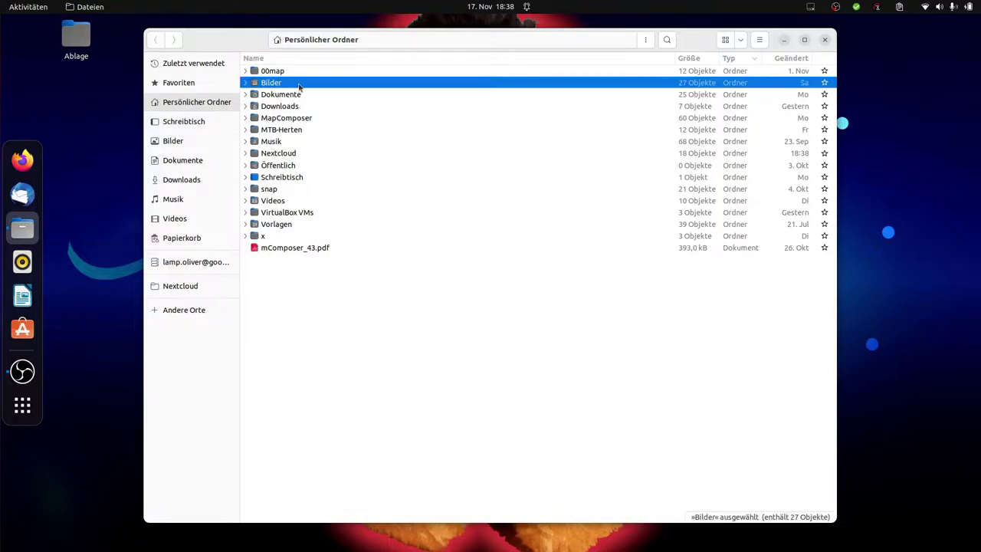
double_click(431, 83)
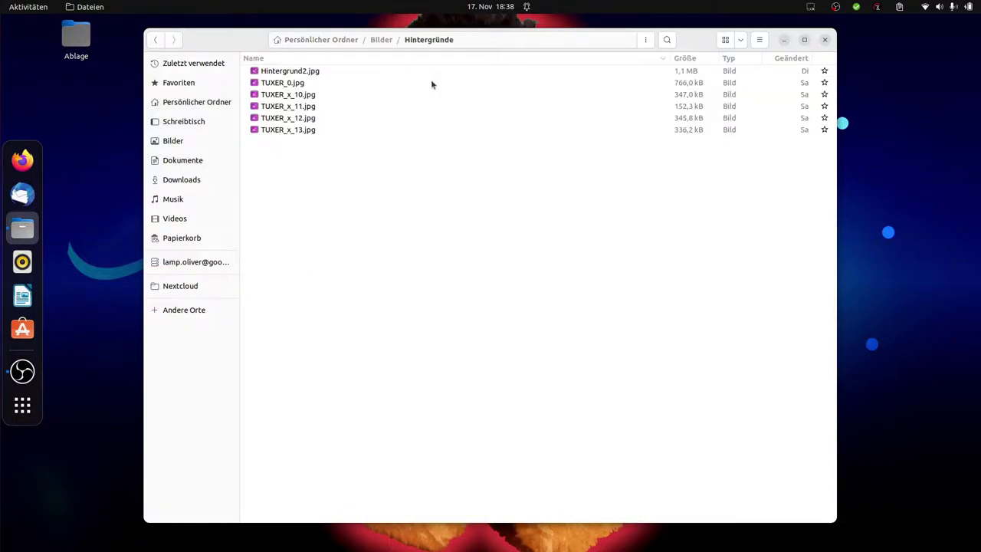
double_click(299, 72)
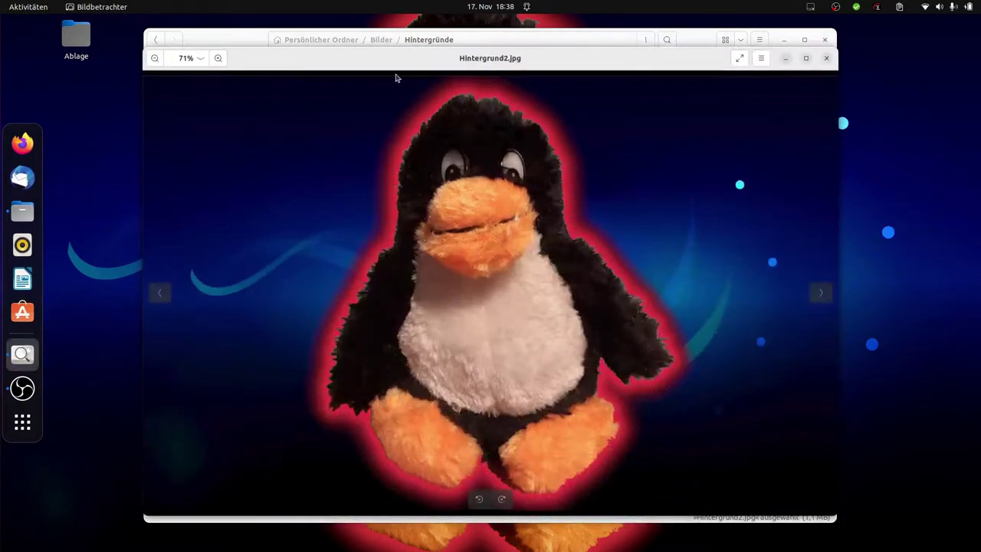
Page through the wallpaper pictures from TUXER_0.jpg around back to Hintergrund2.jpg
click(819, 293)
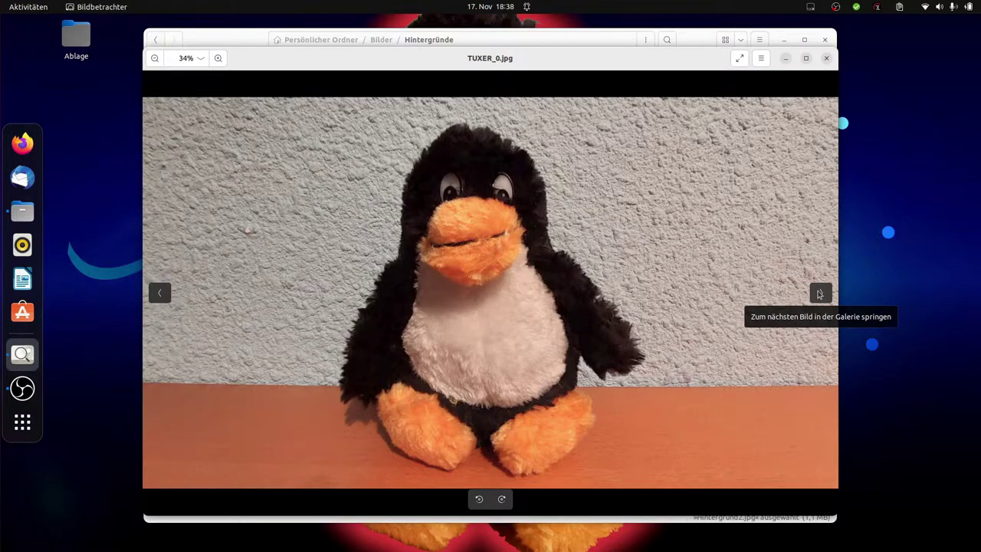
click(819, 293)
click(822, 295)
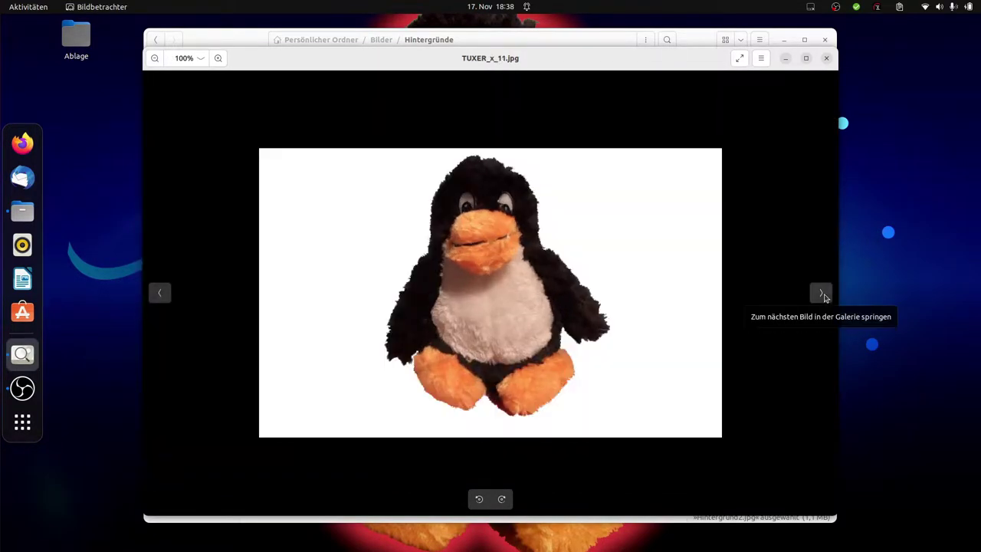
click(825, 297)
click(825, 296)
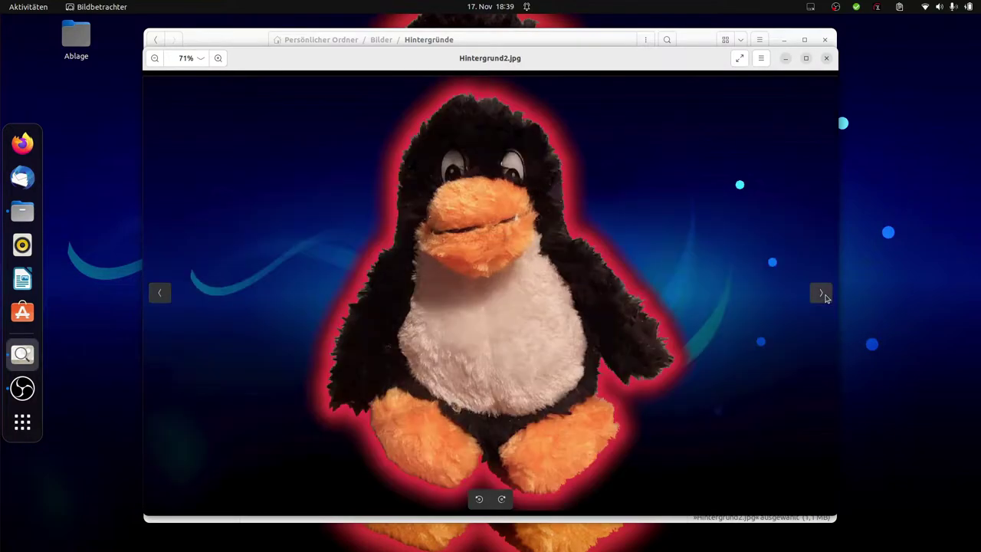
Close the viewer, view TUXER_0.jpg once more, and close it again
click(825, 60)
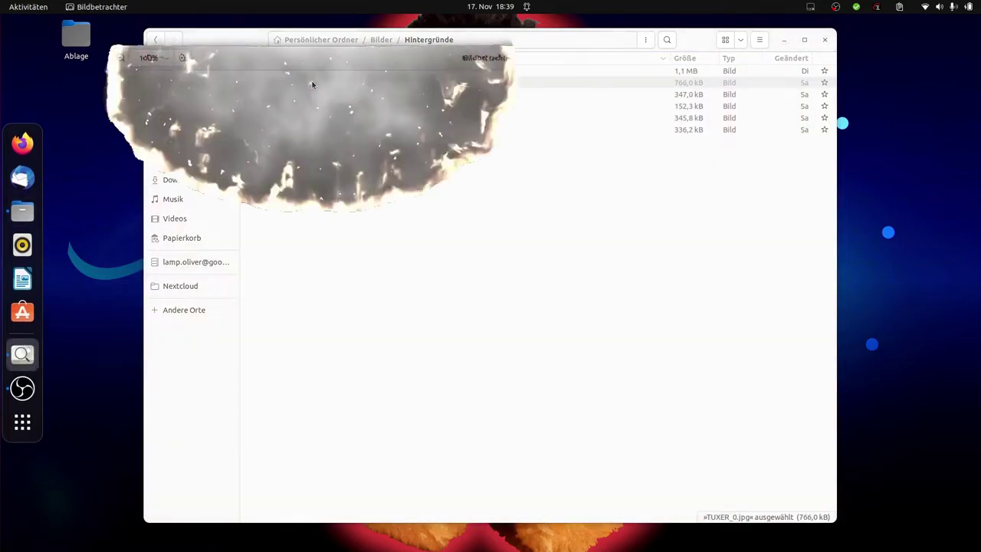
double_click(312, 85)
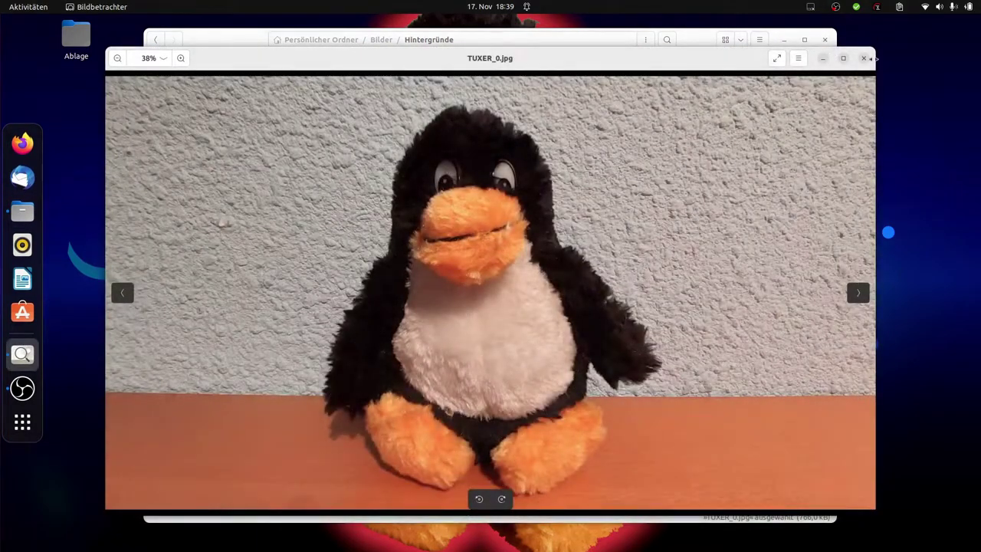
click(865, 61)
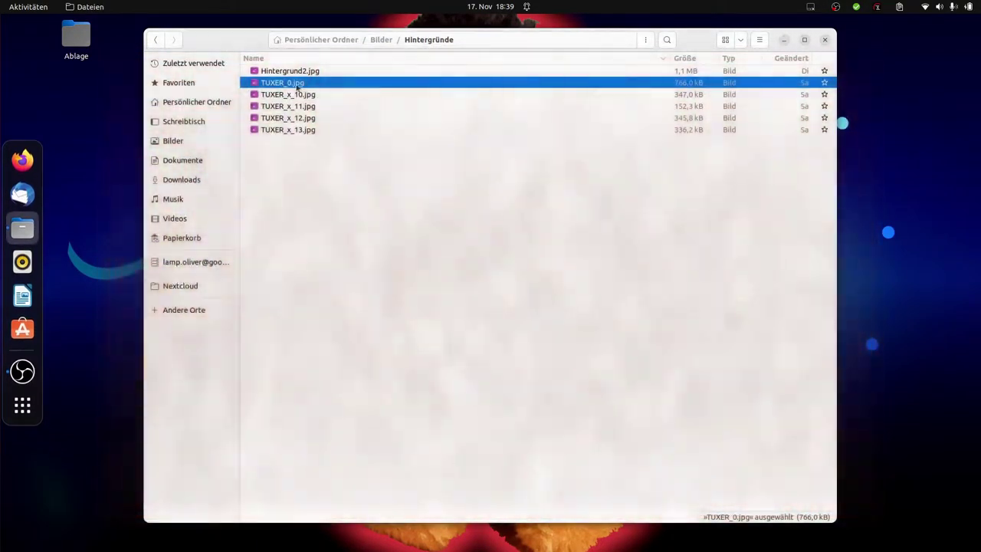
Open TUXER_0.jpg with GIMP from its context menu, then minimize GIMP
right_click(297, 85)
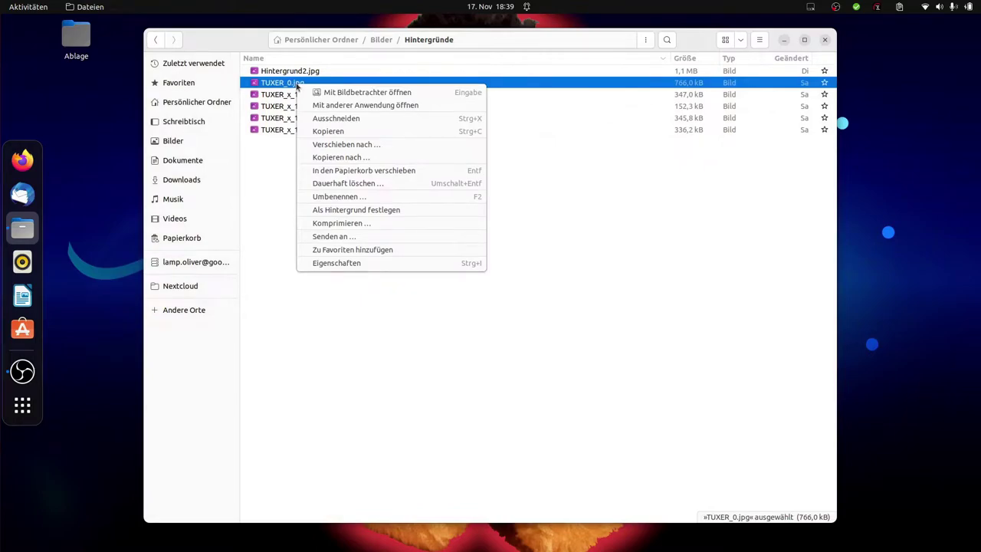
click(339, 106)
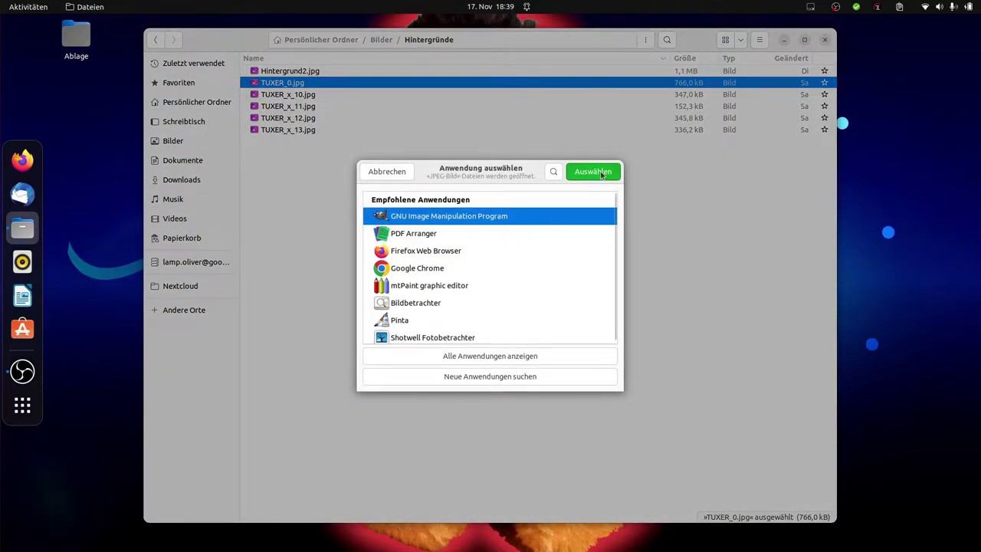
click(601, 172)
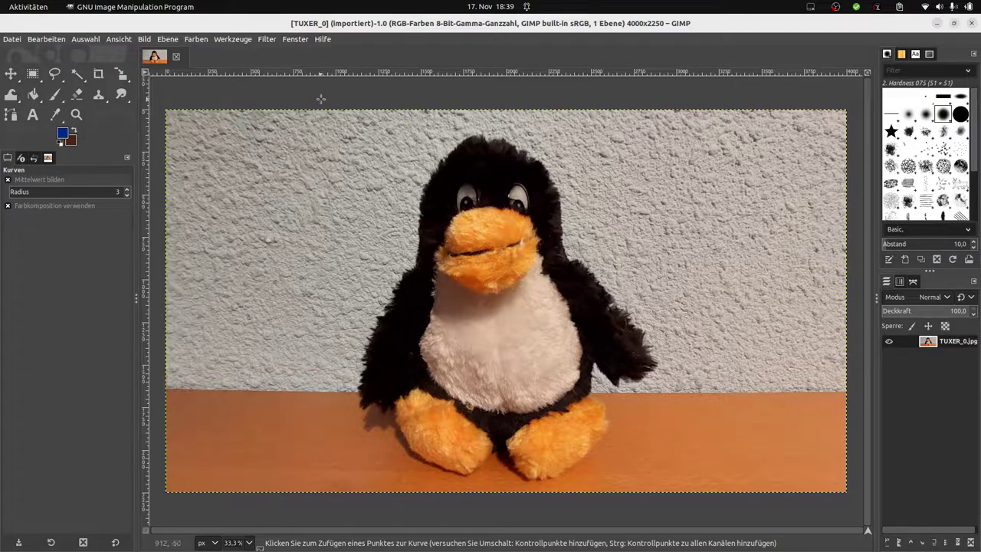
click(936, 24)
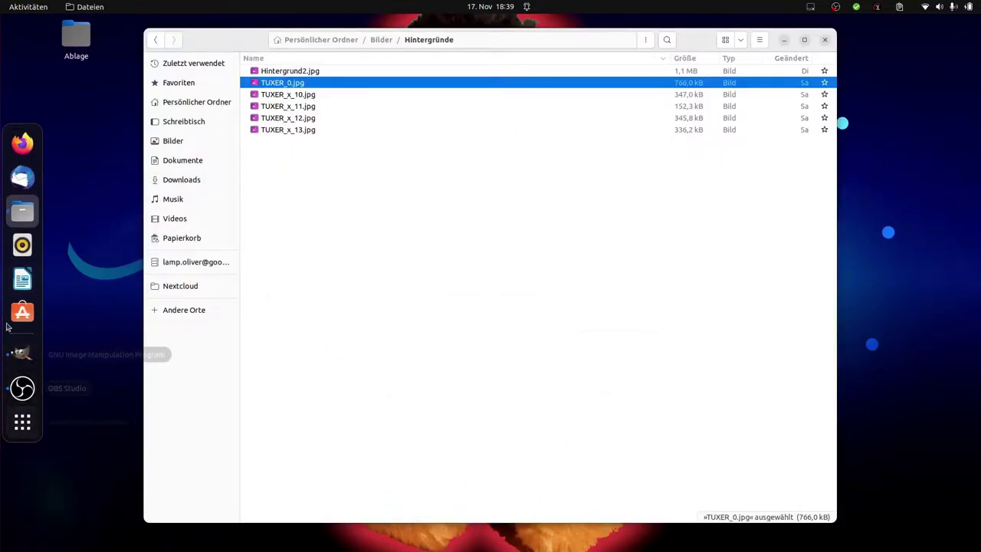
Launch Google Chrome and run a Google search for 'hintergrund linux'
click(20, 421)
click(195, 241)
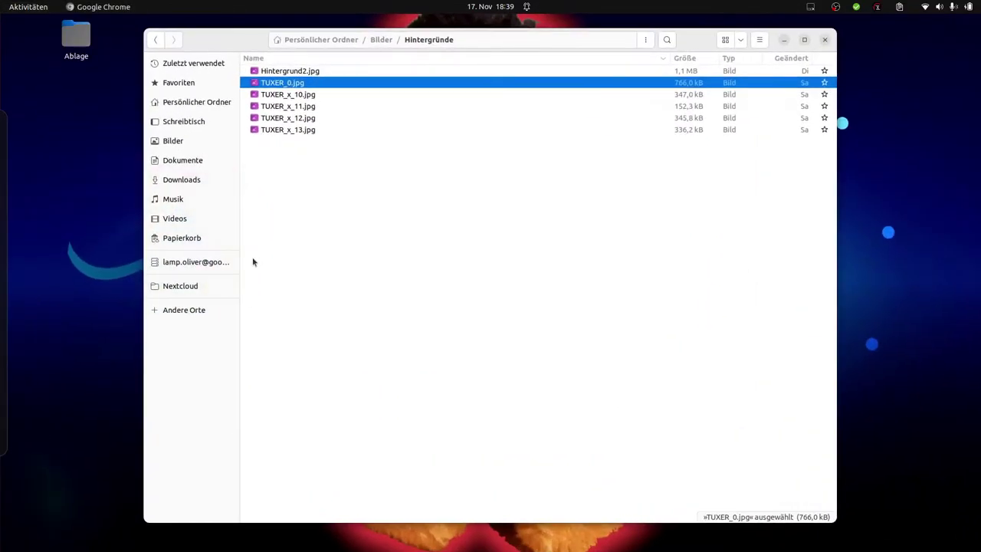
click(403, 290)
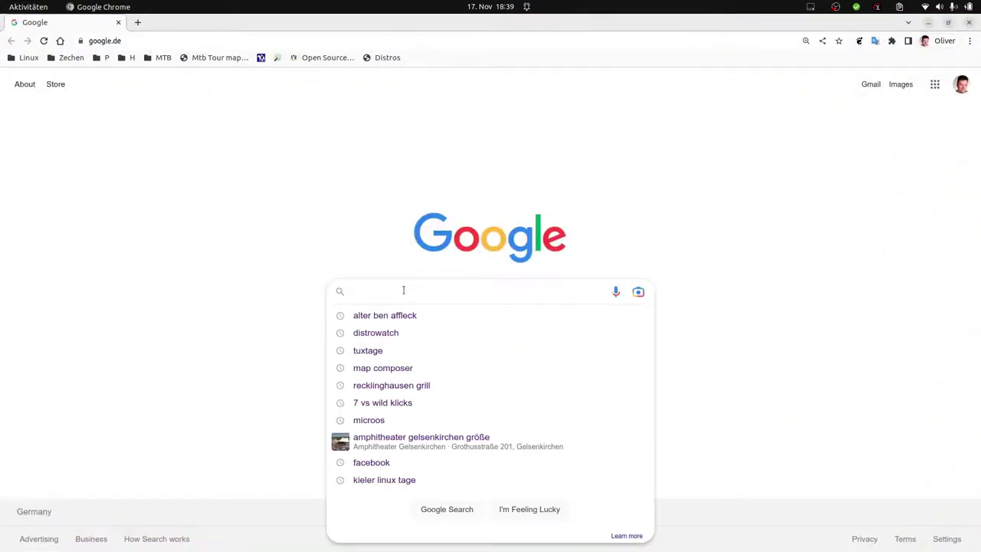
text(hi)
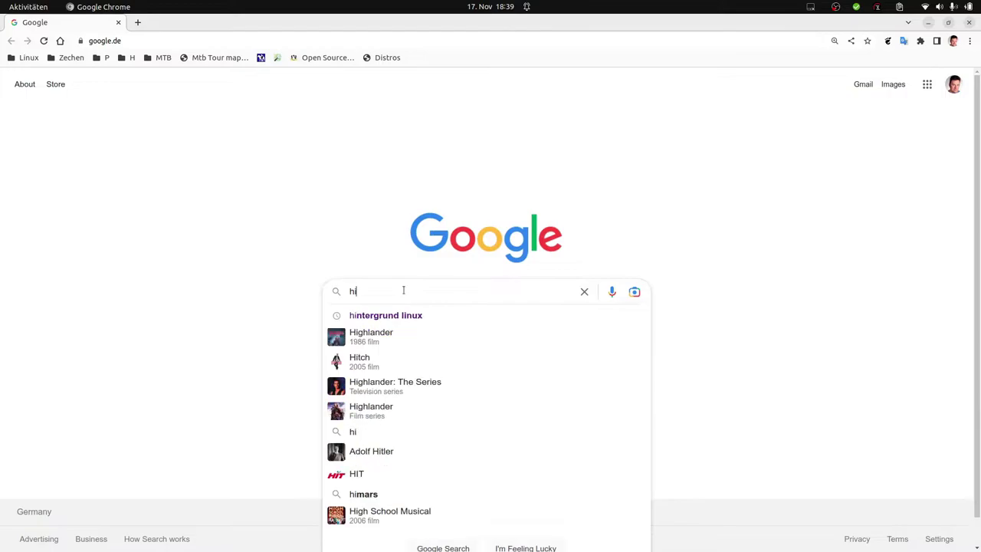
text(nter)
key(Down)
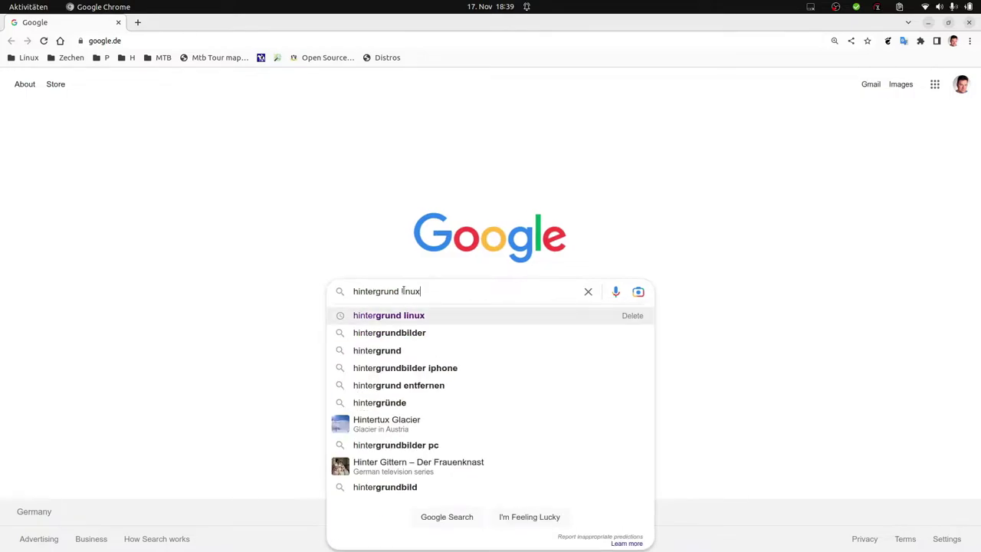
key(Return)
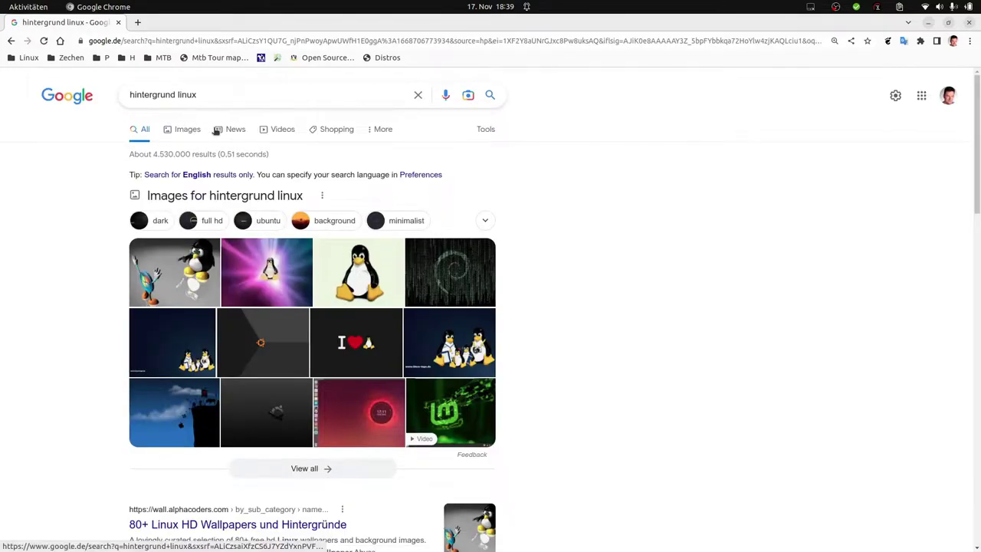
In image results, open the source page of the Debian matrix wallpaper
click(195, 131)
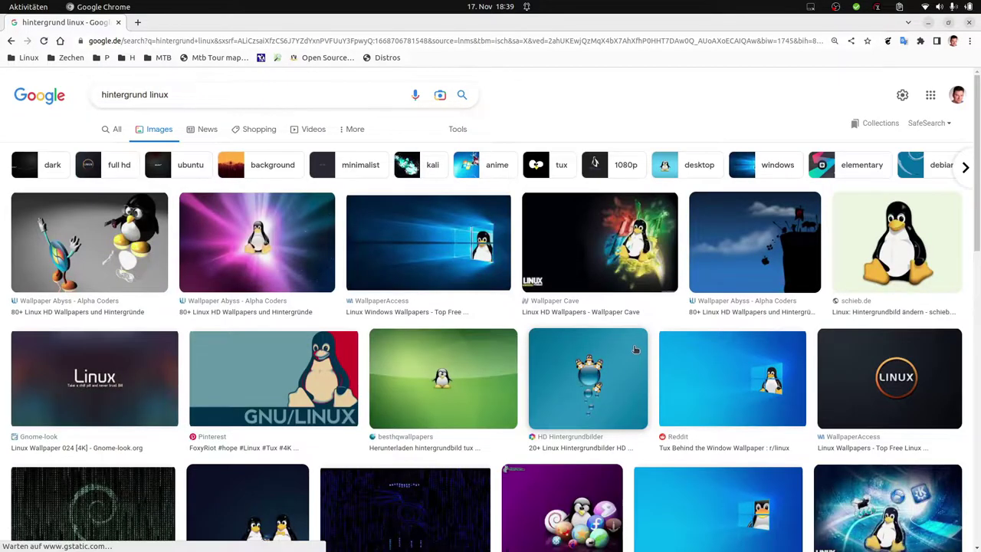
scroll(470, 399, down, 5)
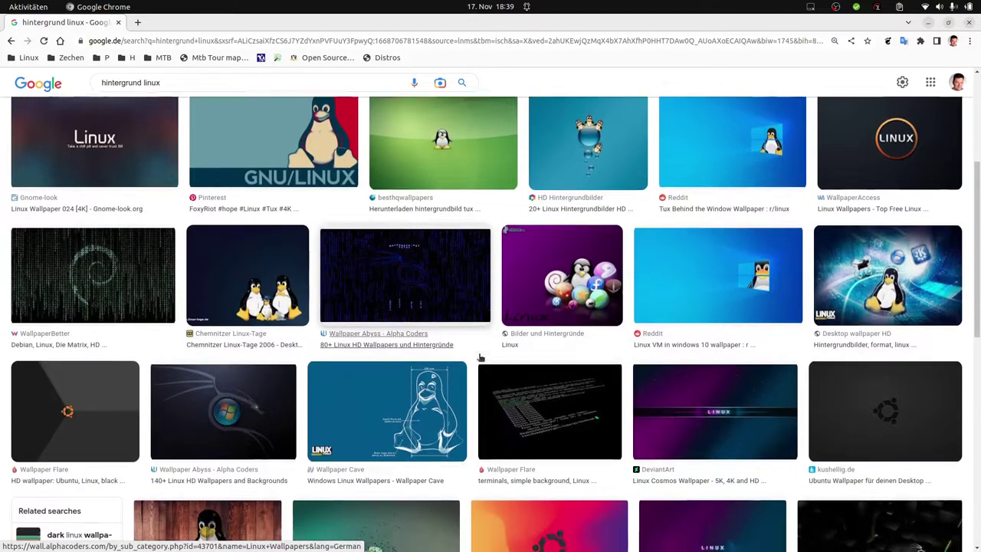
scroll(480, 357, up, 1)
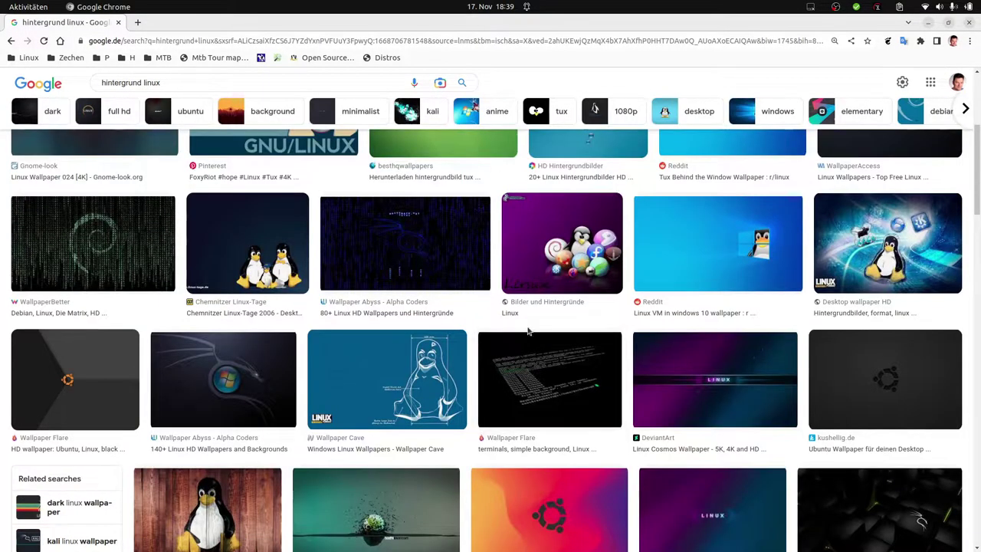
click(104, 247)
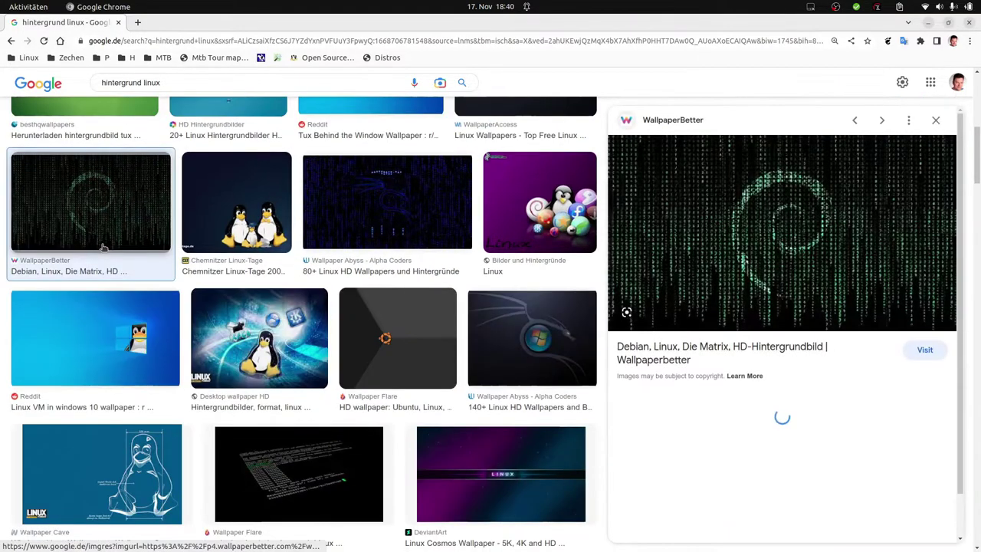
click(715, 228)
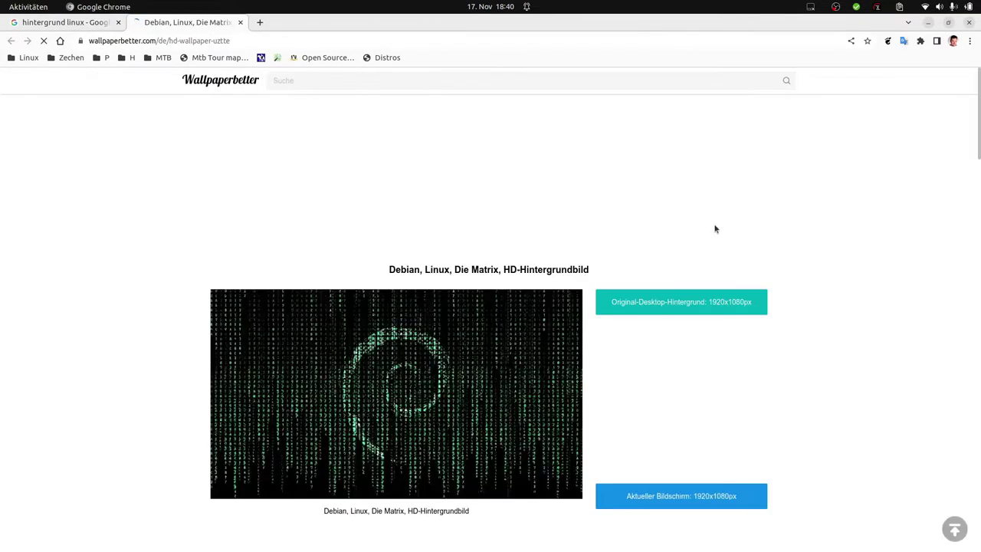
scroll(525, 340, down, 2)
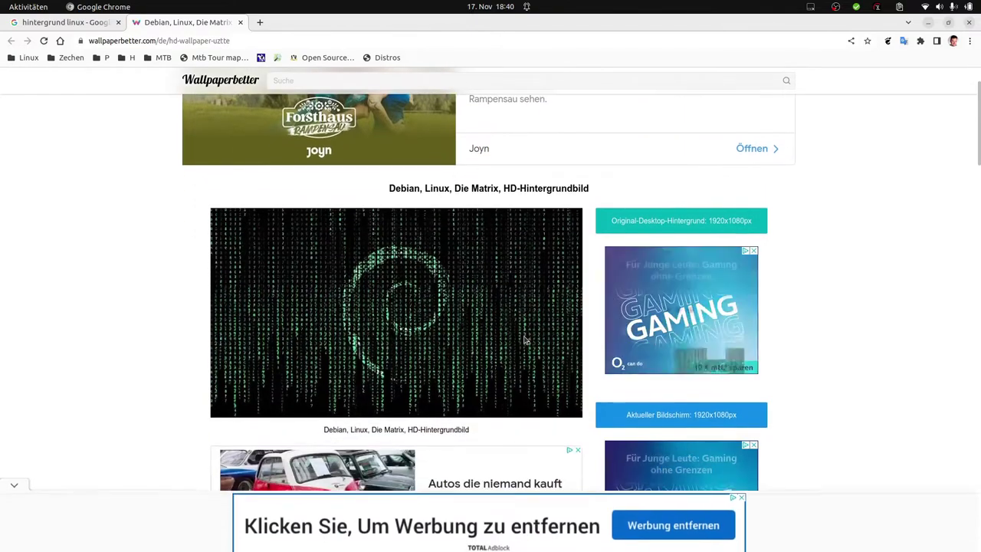
Save the Debian matrix wallpaper image, renaming the file to HG1
right_click(388, 289)
click(474, 311)
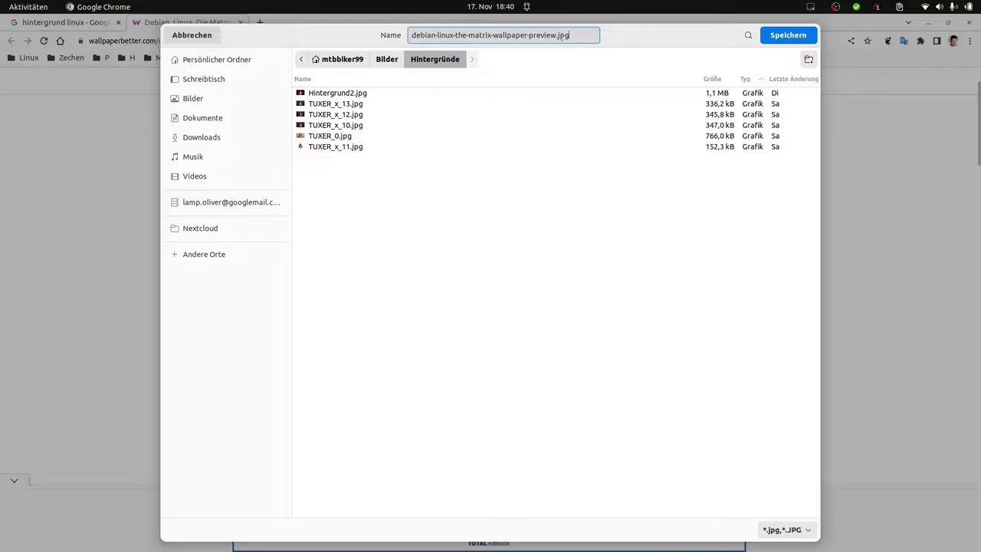
drag(555, 35, 359, 33)
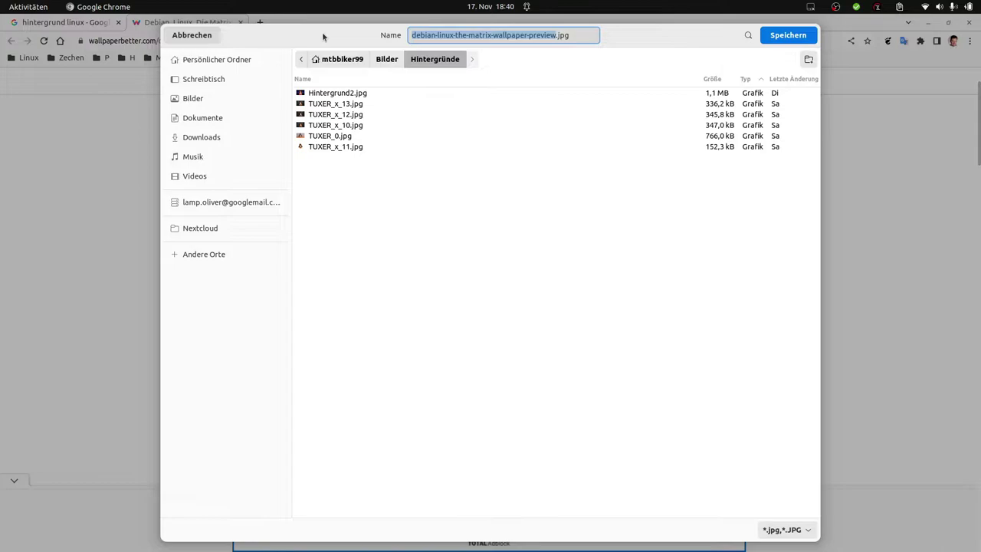
text(HG)
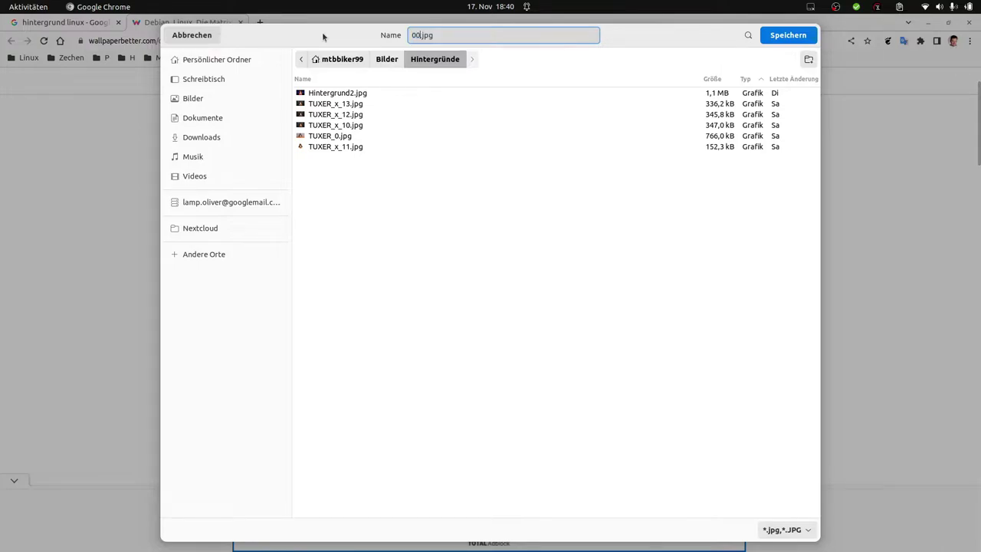
text(1)
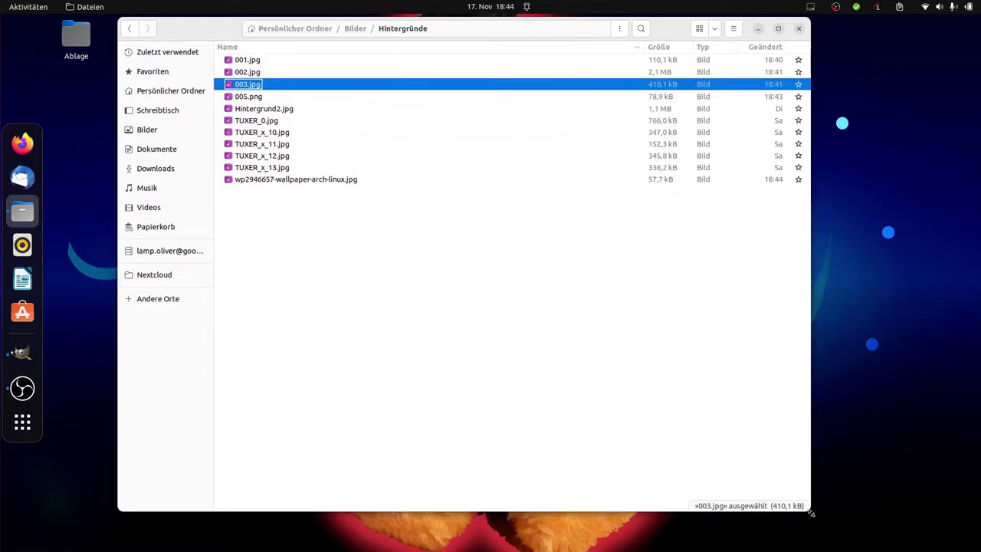
Resize and reposition the Files window, toggling thumbnail view and back to list view
drag(811, 510, 706, 367)
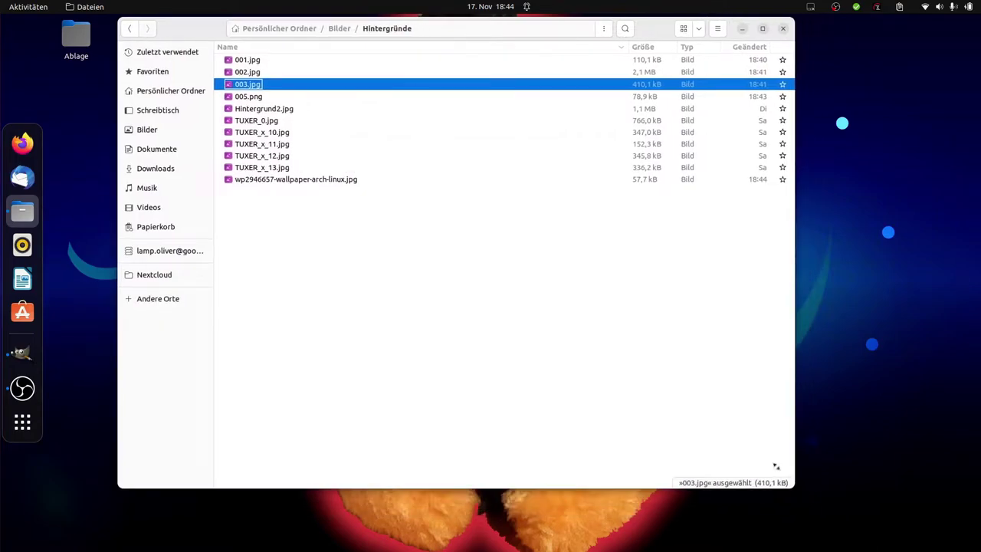
drag(582, 32, 656, 109)
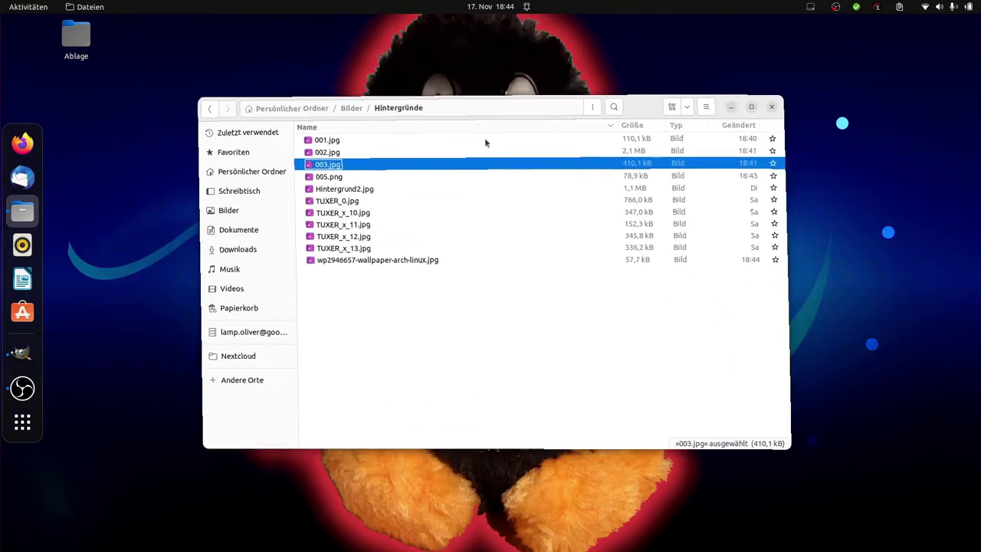
click(668, 106)
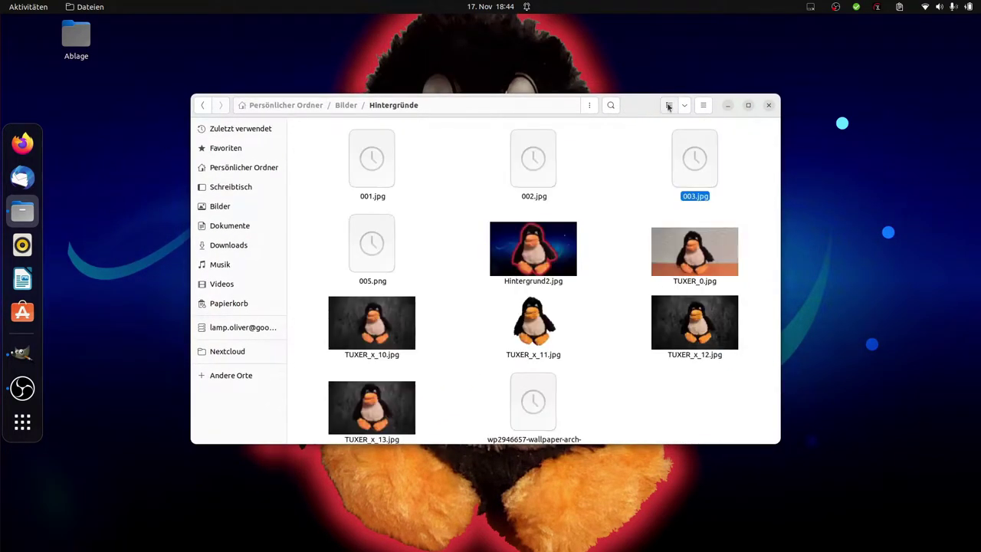
click(668, 105)
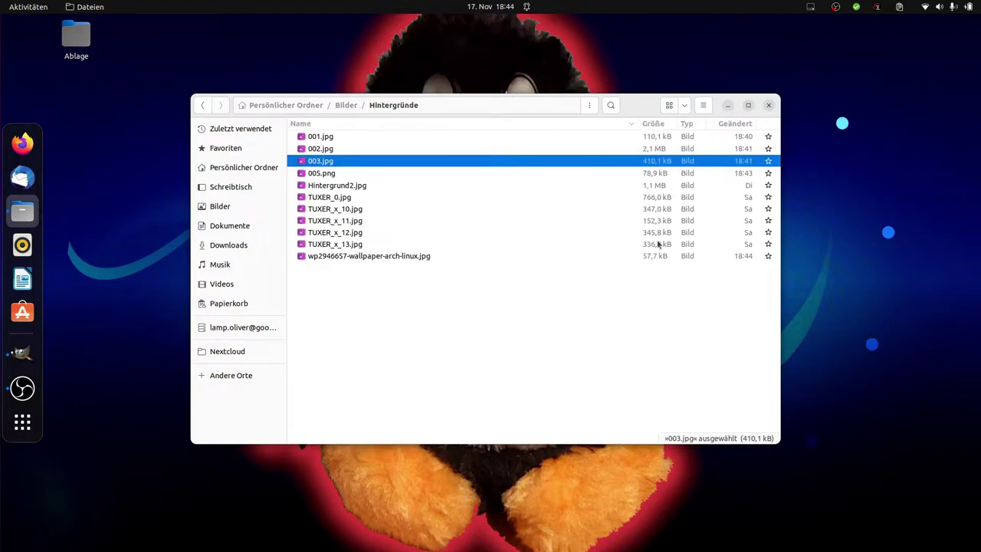
Preview 005.png and delete it from Hintergründe
click(655, 174)
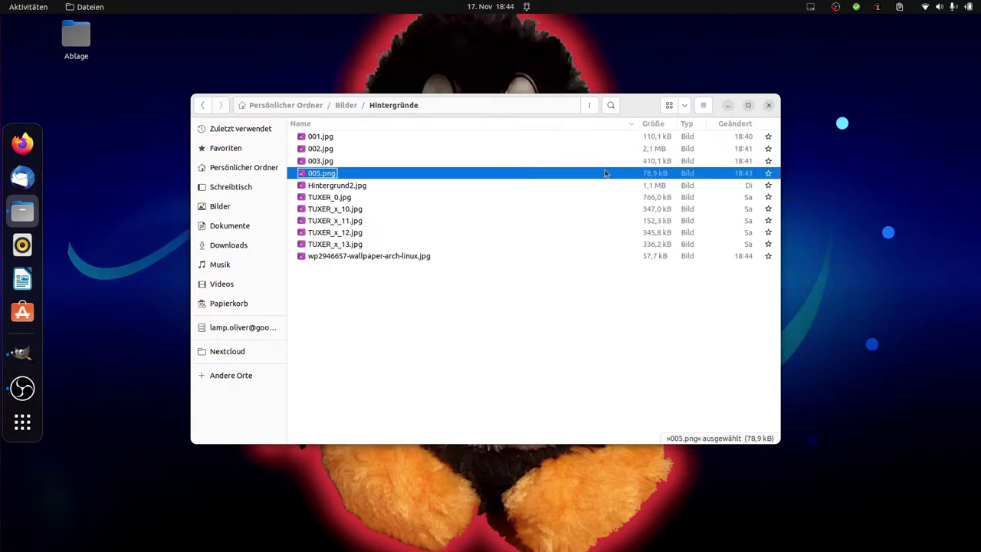
click(654, 183)
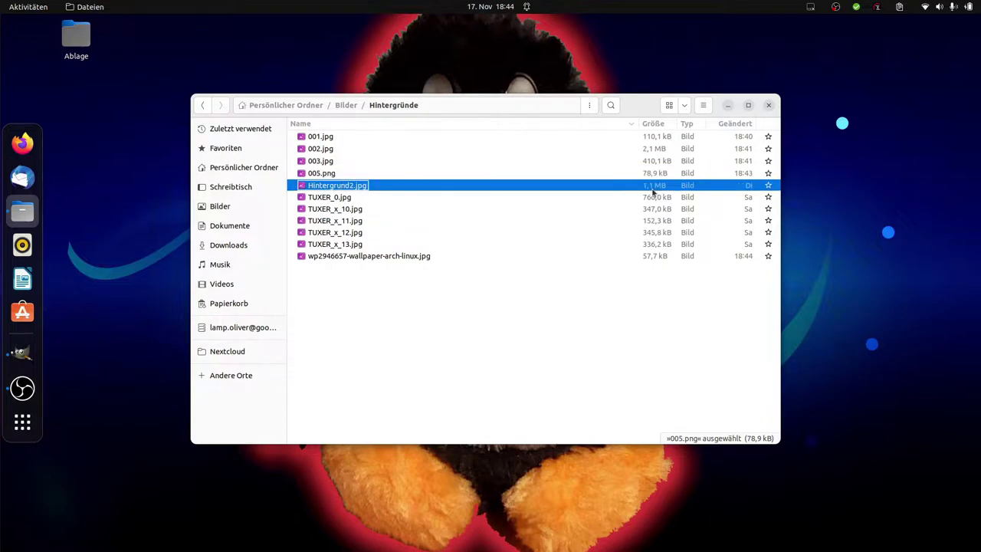
double_click(659, 175)
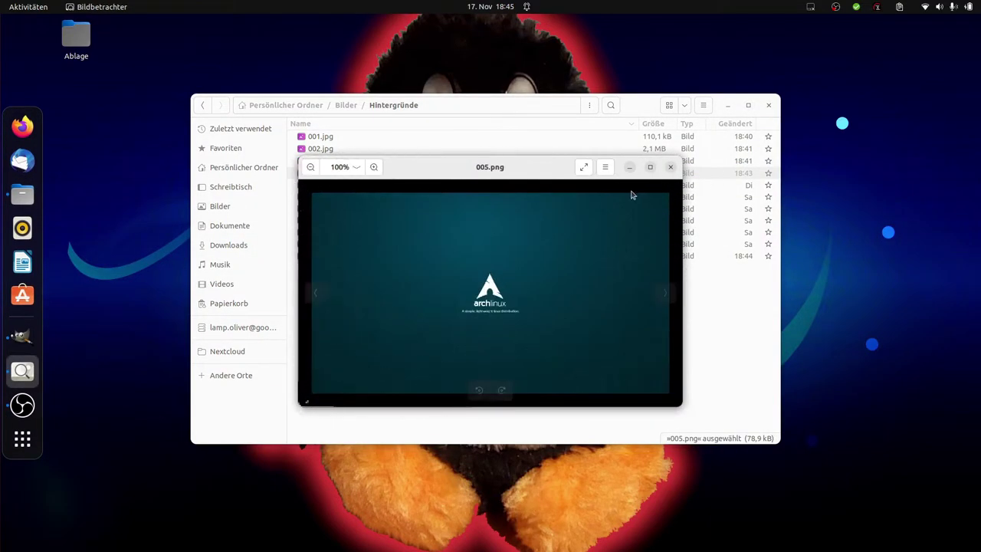
click(671, 167)
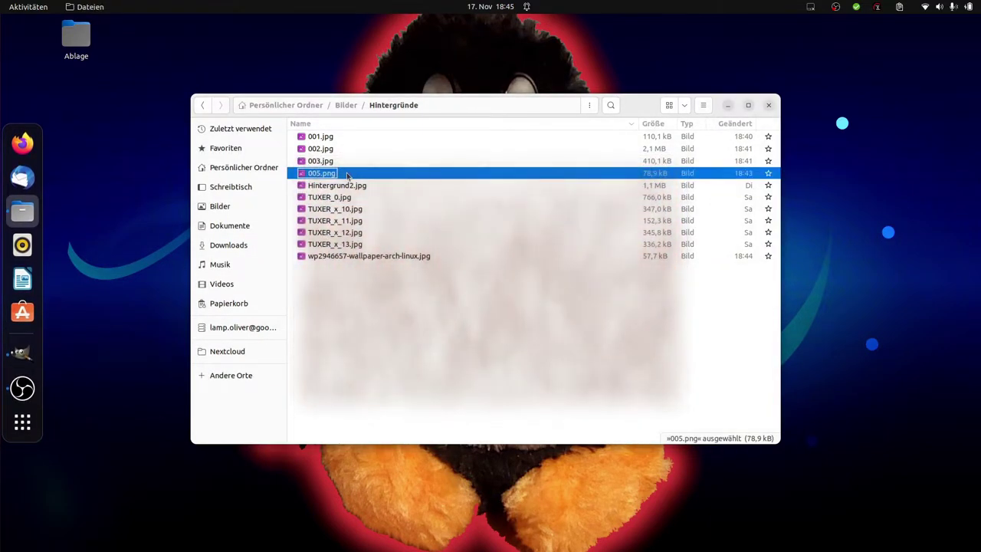
key(Delete)
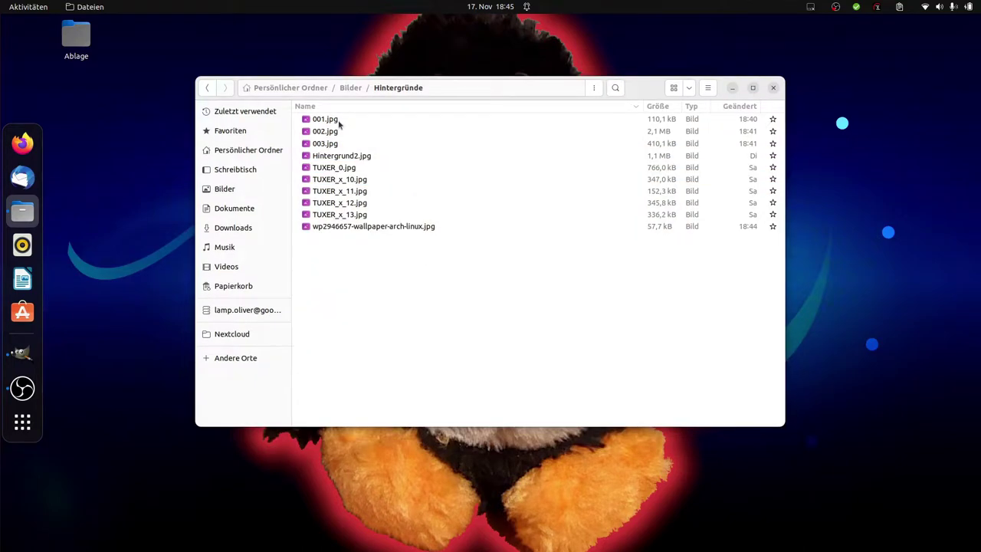
Rename the Arch Linux wallpaper file to 004.jpg
click(356, 227)
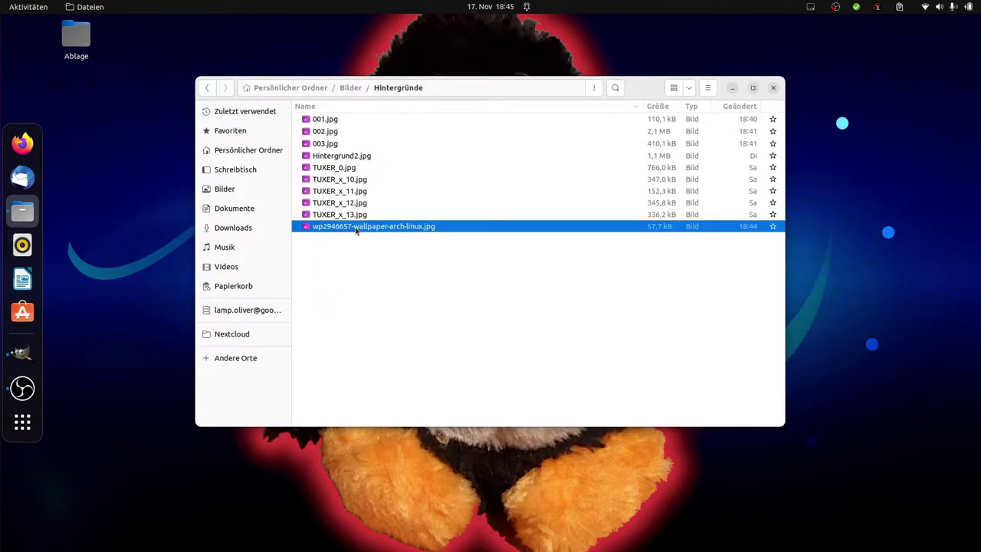
key(F2)
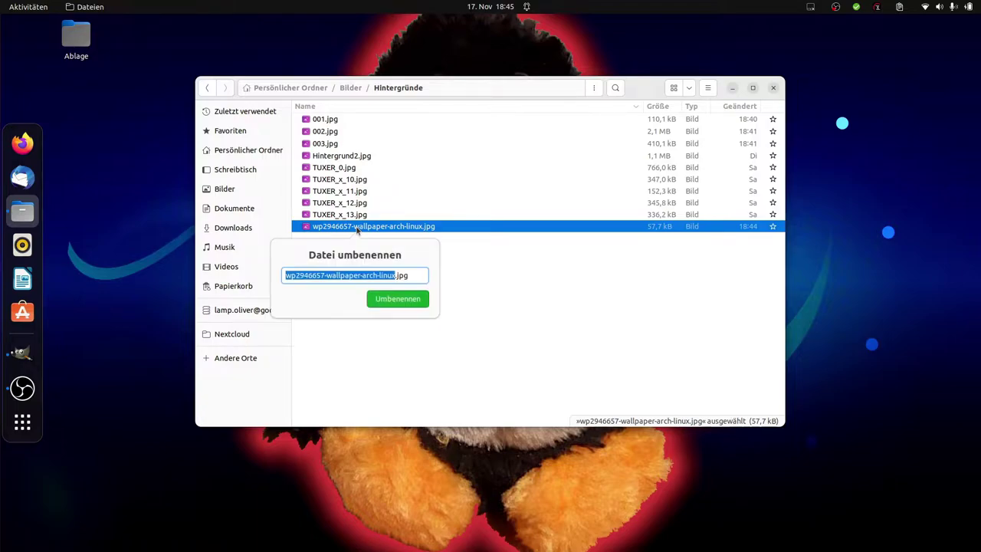
text(0004)
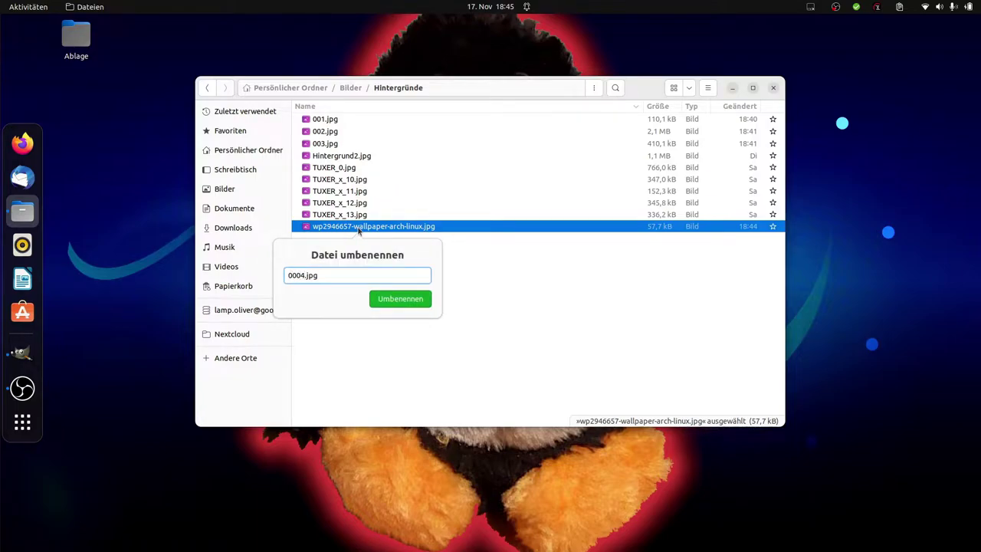
key(Return)
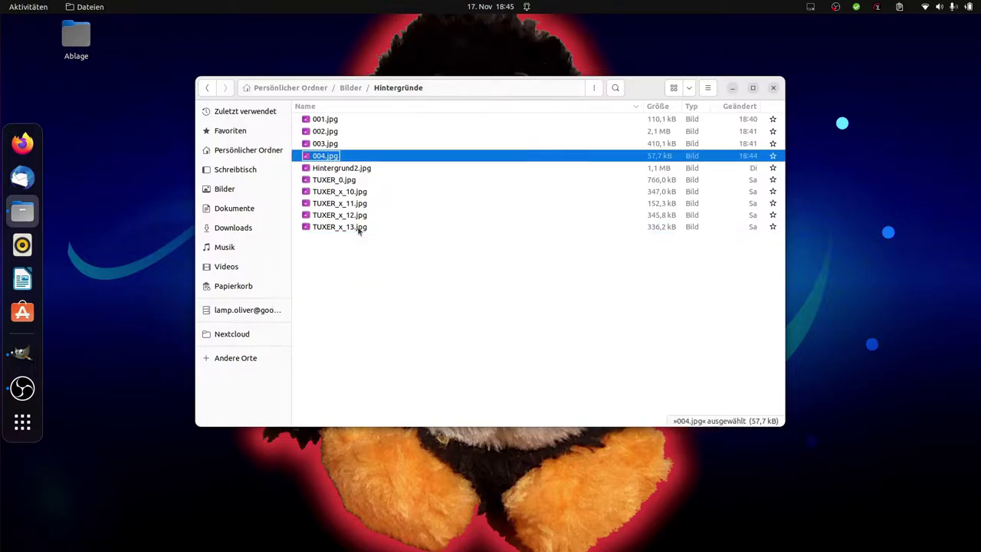
key(Down)
Preview Hintergrund2.jpg, then view wallpapers 001.jpg through 004.jpg and close the viewer
key(Return)
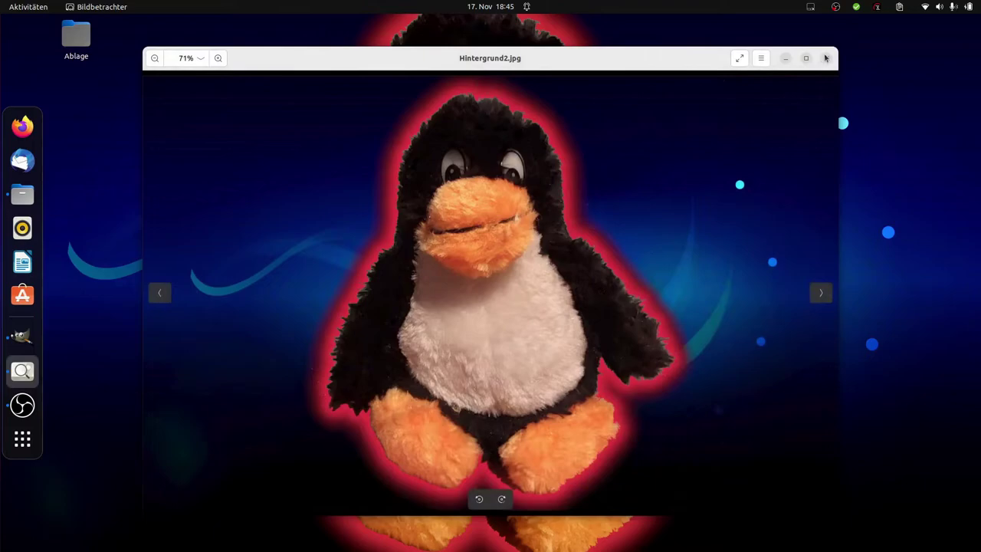
click(825, 58)
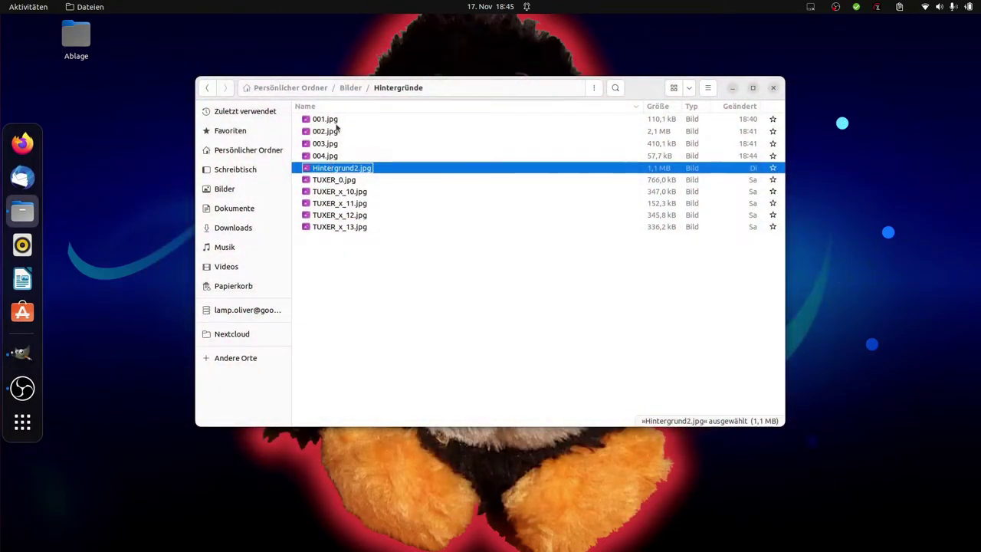
click(338, 121)
double_click(330, 121)
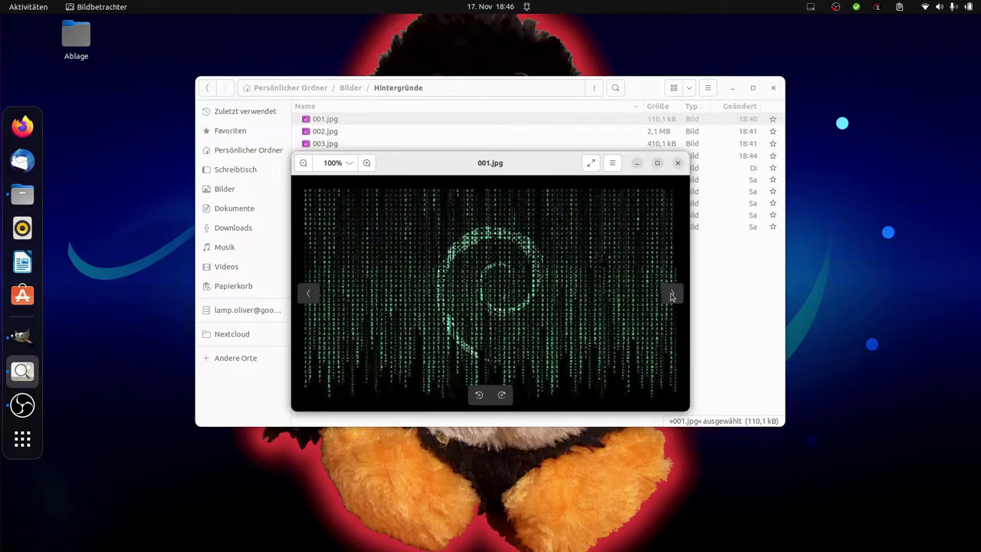
click(672, 296)
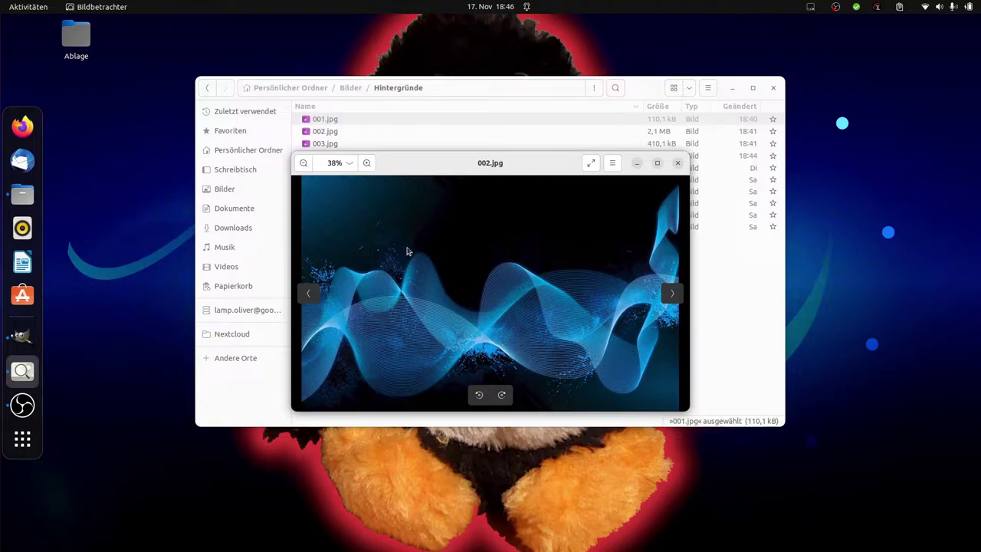
click(674, 292)
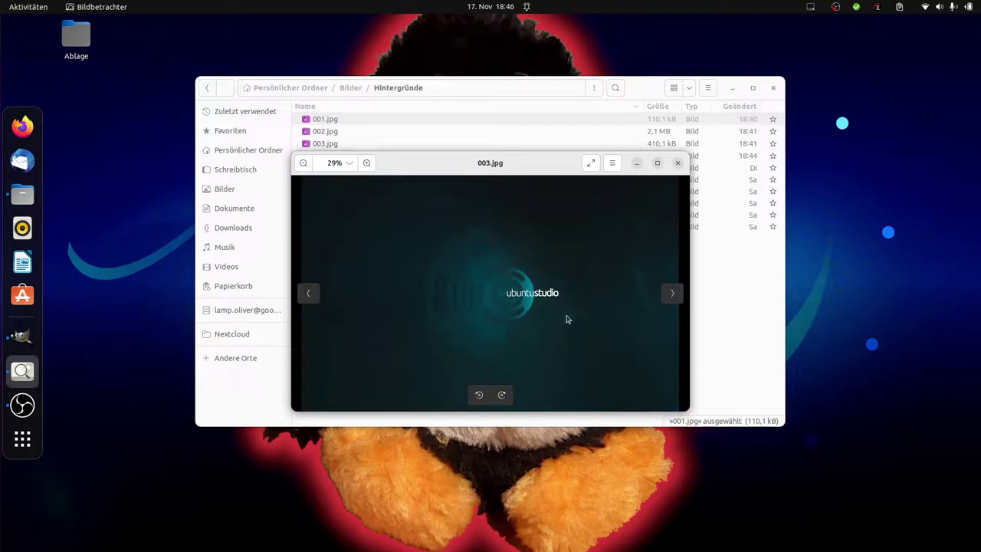
click(672, 294)
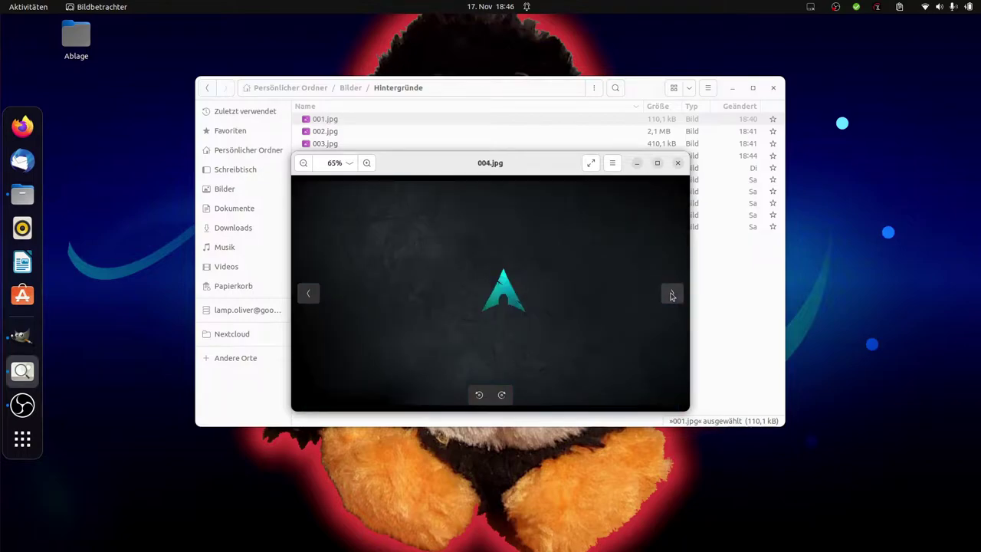
mouse_move(529, 173)
mouse_down()
mouse_move(520, 192)
mouse_move(526, 185)
mouse_up()
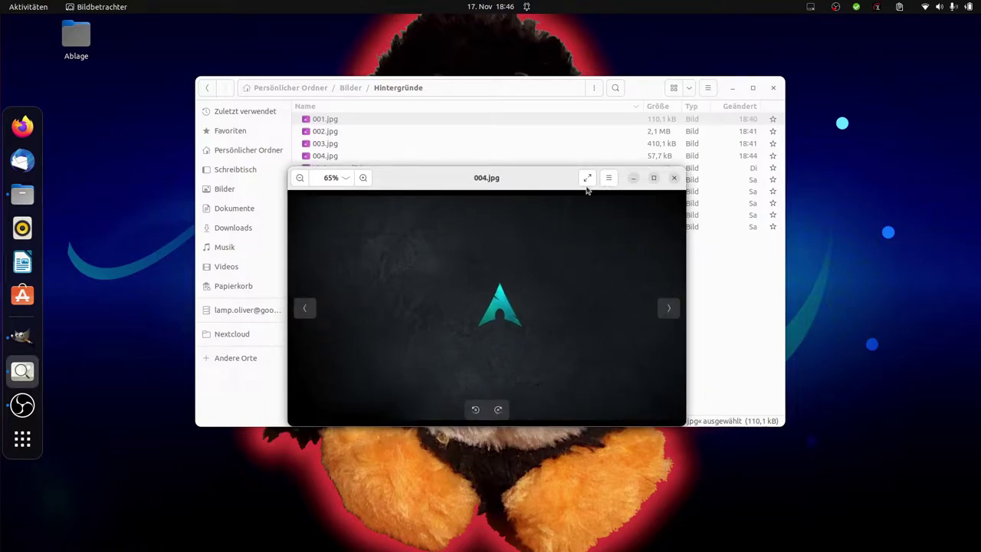
click(675, 178)
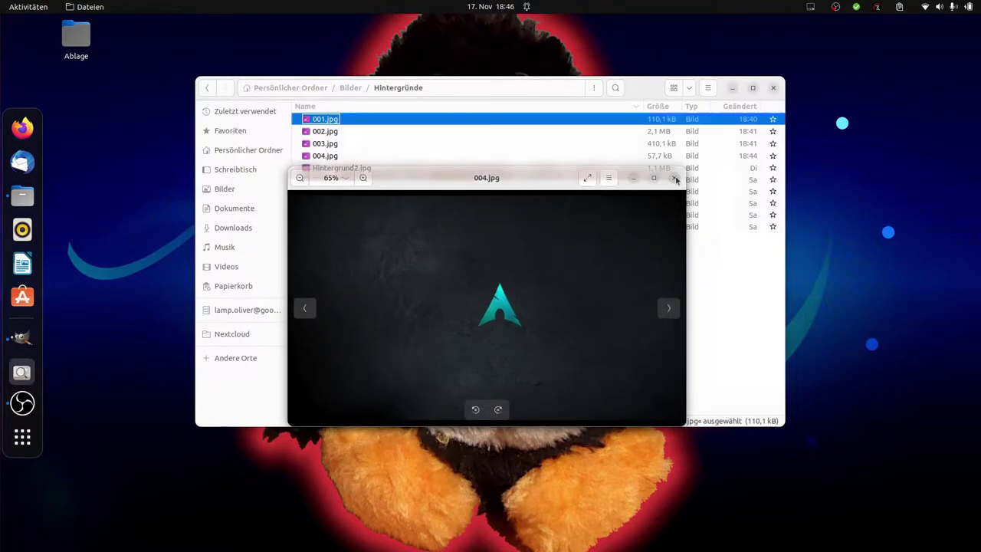
Open 003.jpg and send it to GNU Image Manipulation Program, then minimize the viewer
click(335, 145)
double_click(335, 146)
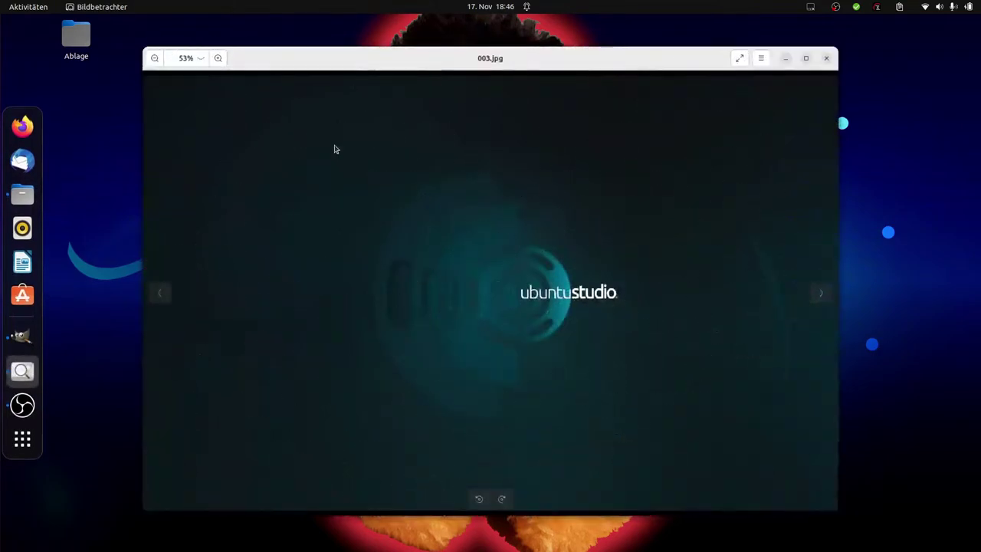
right_click(493, 249)
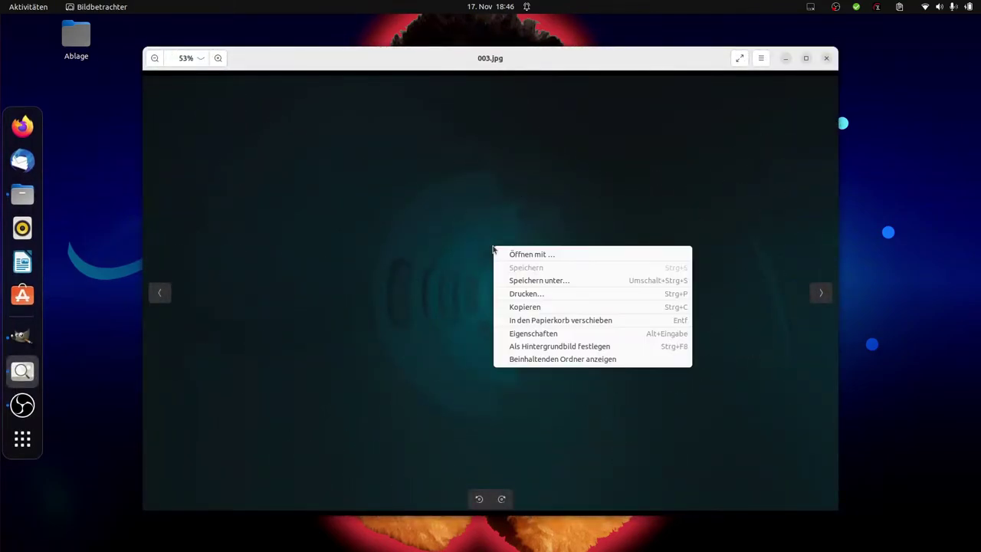
click(617, 254)
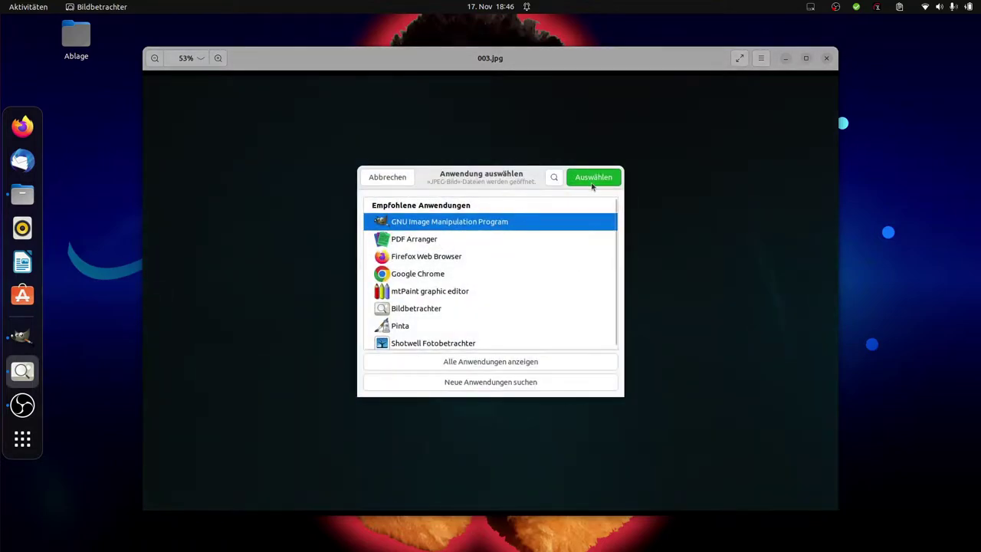
click(594, 177)
click(785, 59)
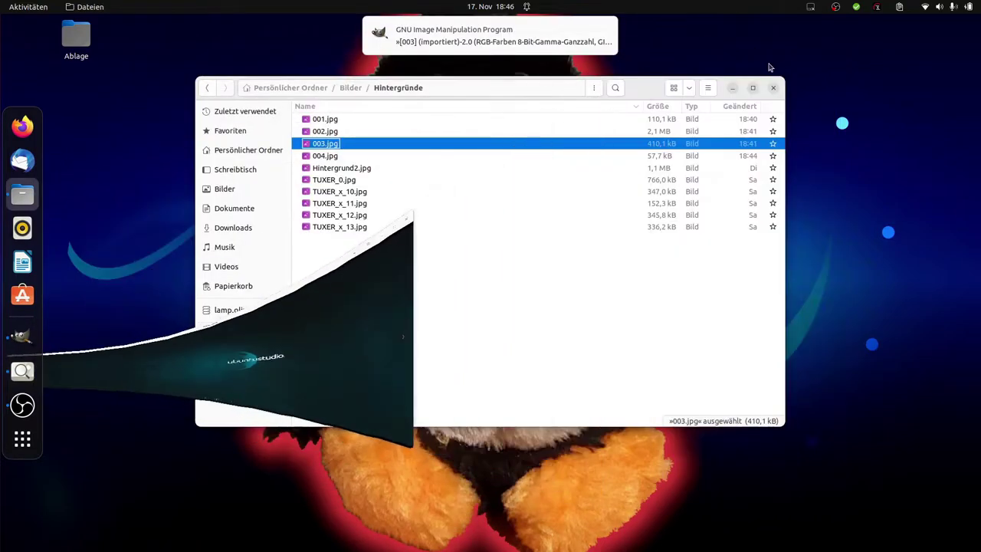
Minimize Files and bring GIMP forward on the TUXER_0 image
click(725, 92)
click(22, 336)
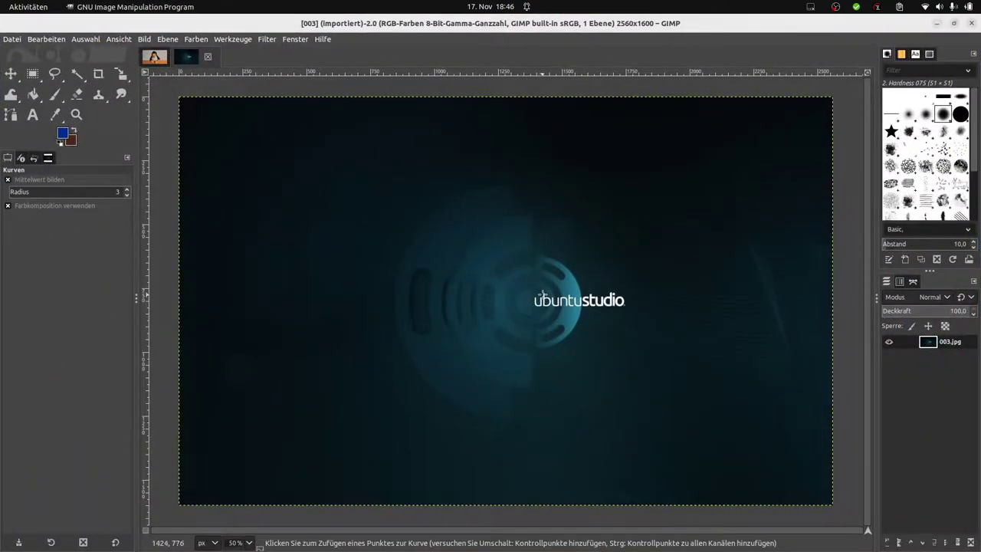
click(154, 58)
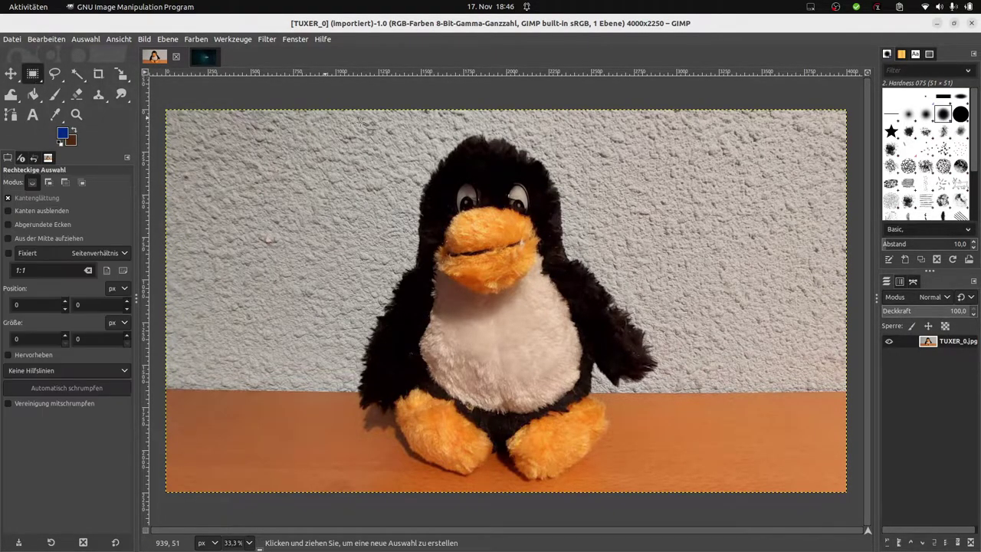
Draw a rectangle selection tightly around the plush penguin, about 1854×2091 px
click(33, 74)
mouse_move(339, 121)
mouse_down()
mouse_move(449, 264)
mouse_move(674, 485)
mouse_up()
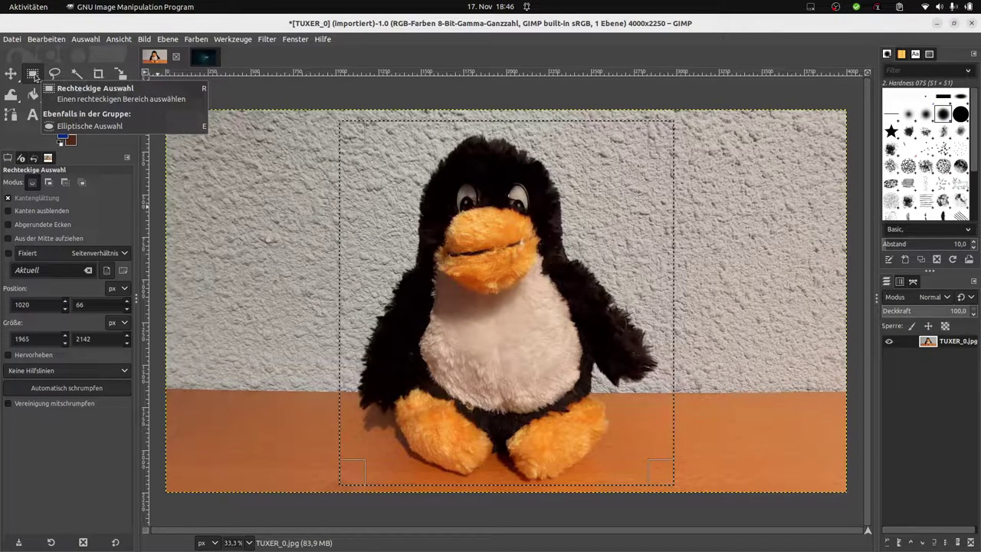
click(458, 128)
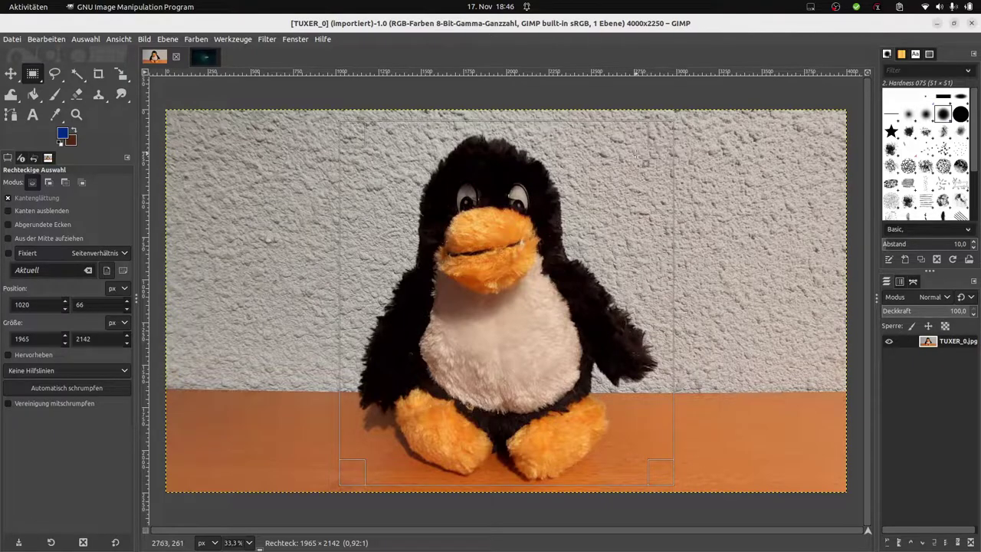
drag(635, 154, 645, 147)
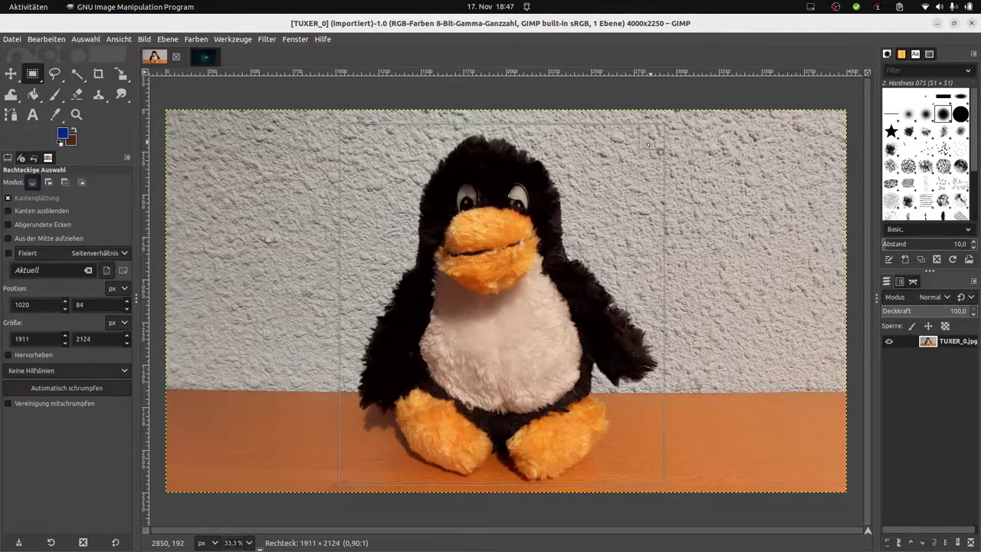
drag(642, 144, 648, 144)
drag(357, 145, 355, 144)
drag(341, 471, 358, 470)
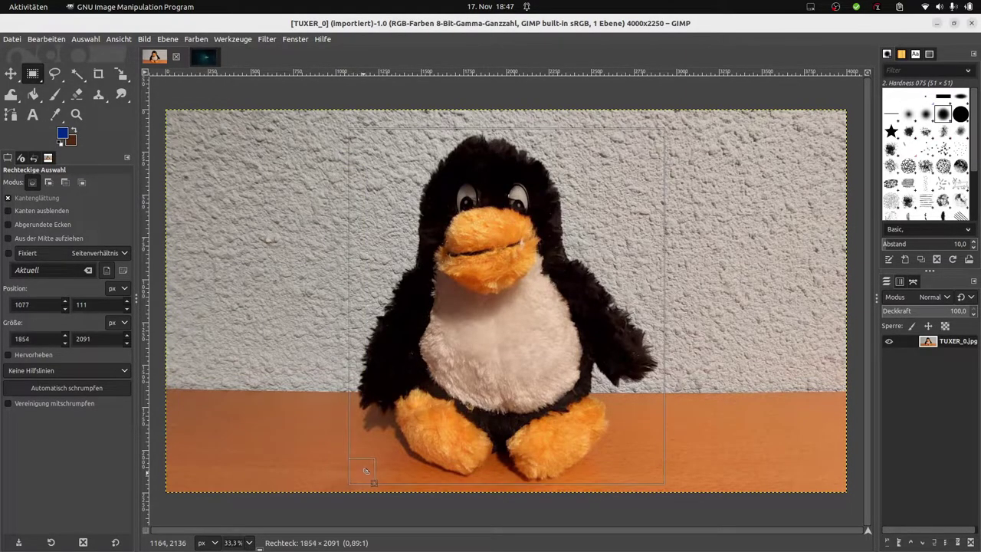
Cut the penguin region, paste it as a new 1851×2091 px image, and discard TUXER_0
key(ctrl+x)
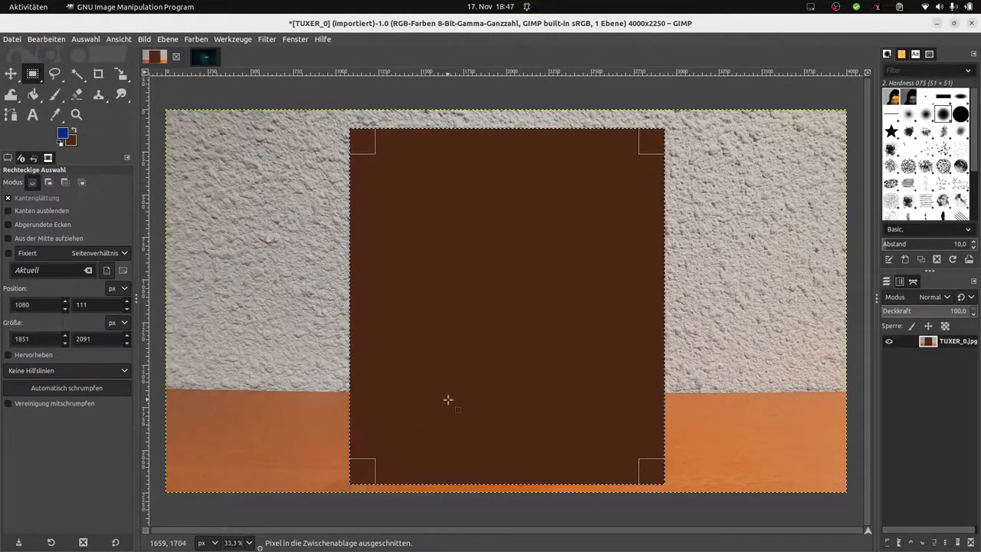
click(57, 42)
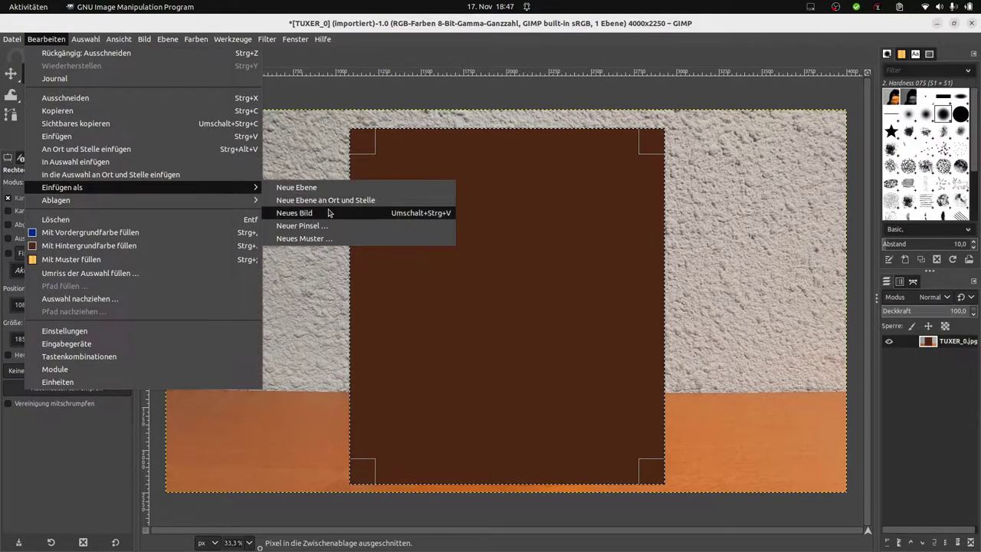
click(330, 214)
click(158, 63)
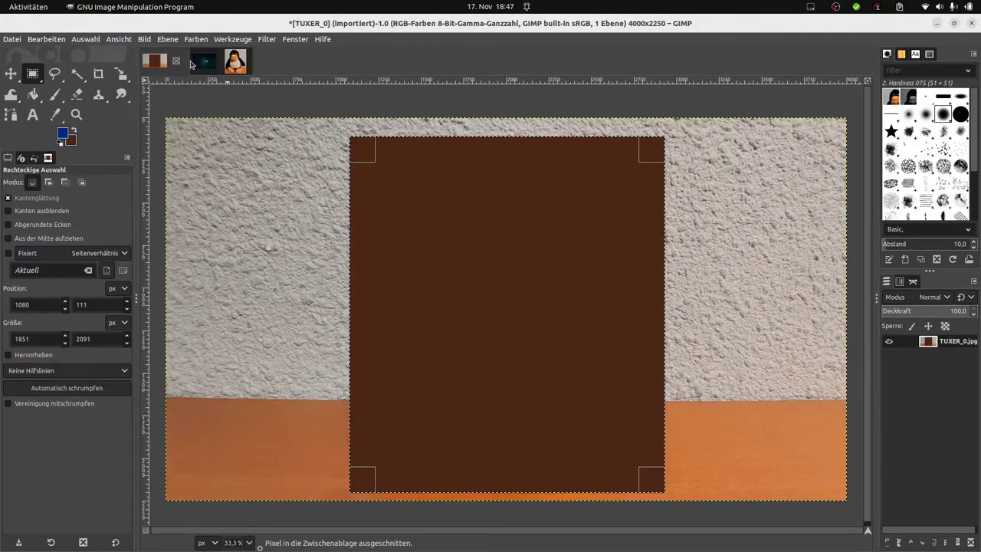
click(177, 61)
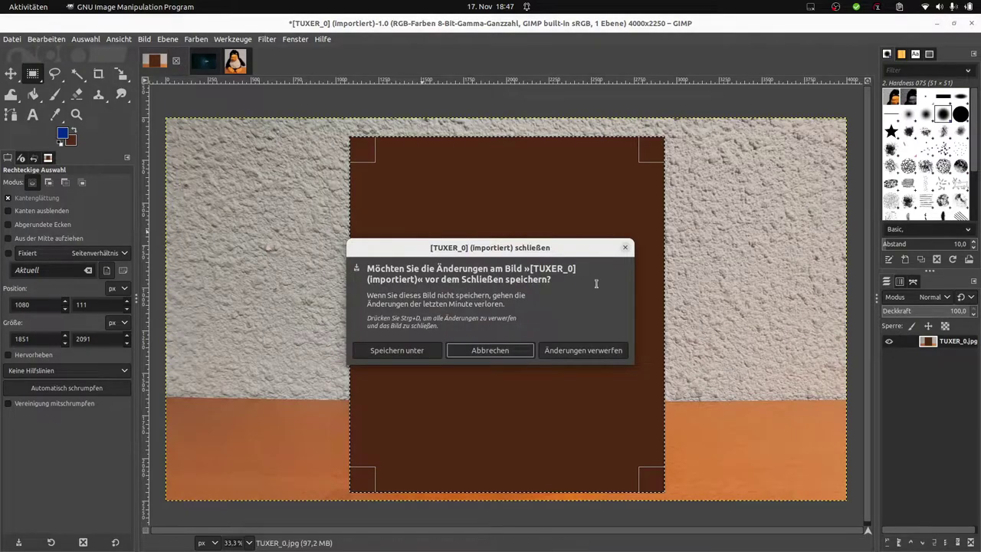
click(596, 353)
click(204, 61)
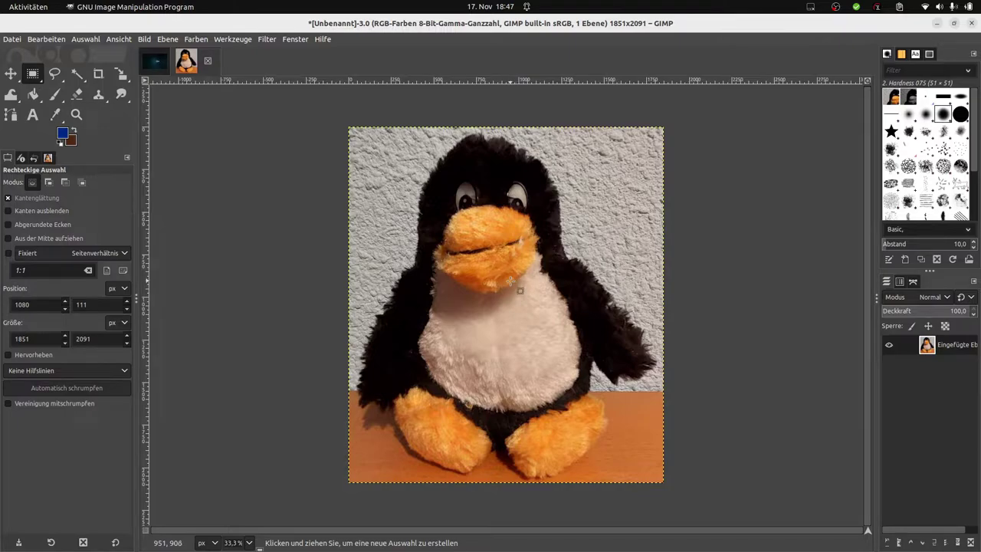
click(76, 75)
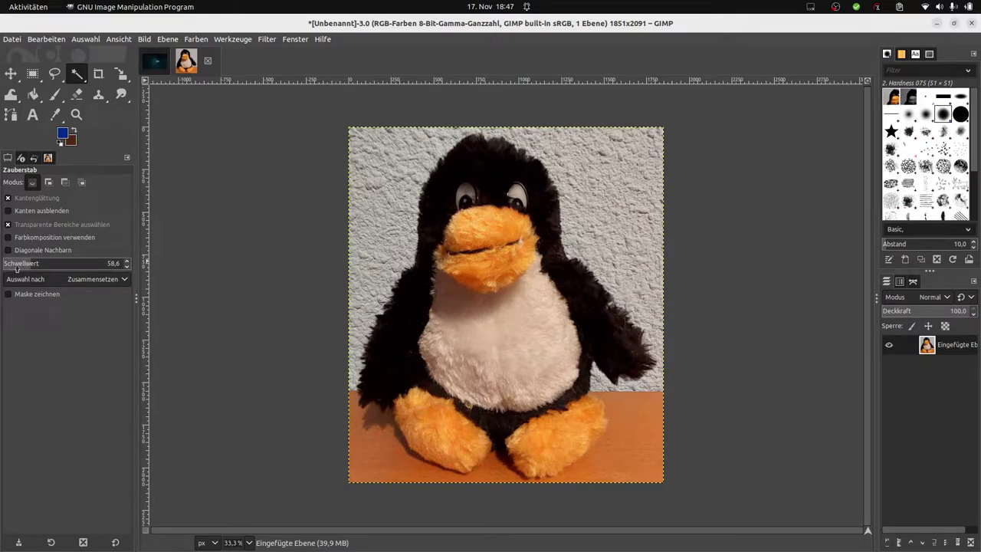
click(423, 191)
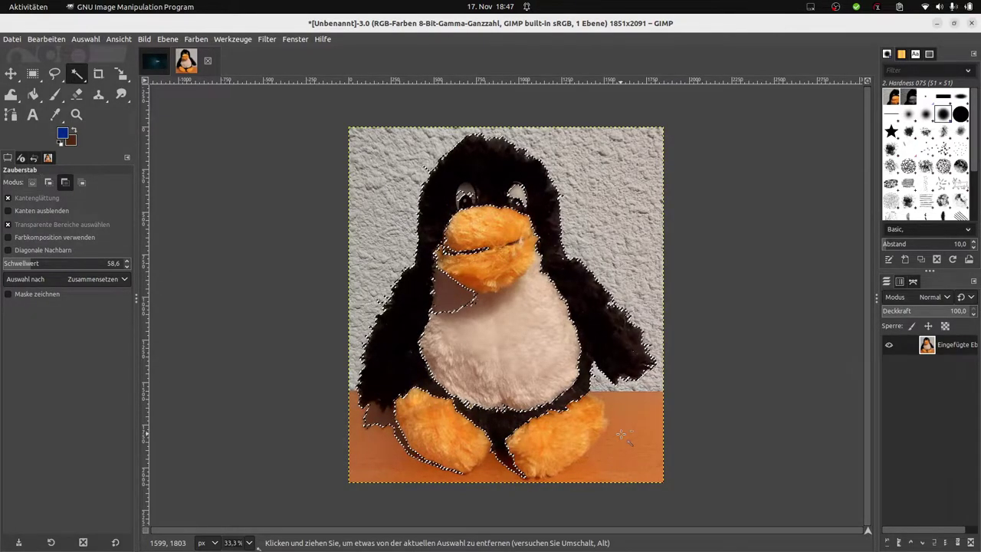
key(ctrl+x)
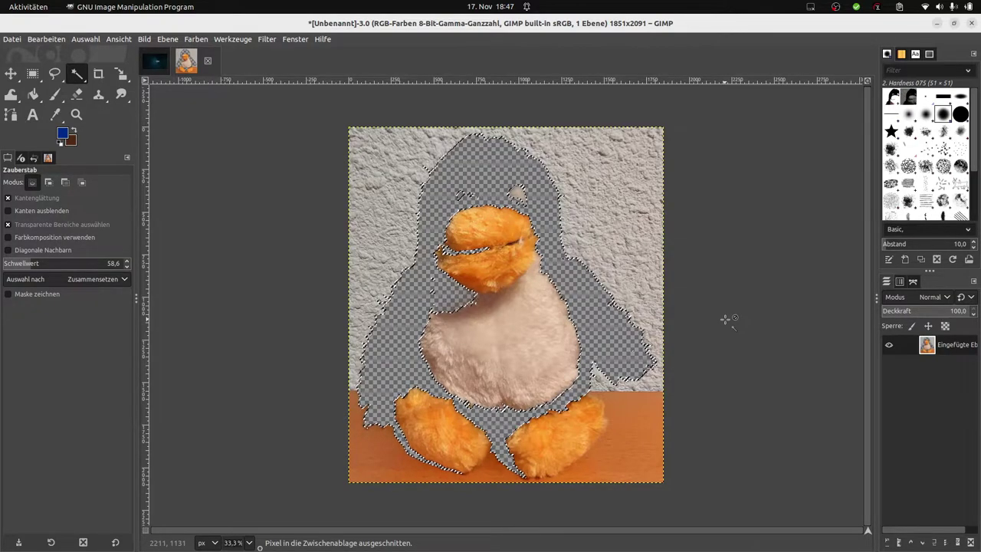
click(46, 39)
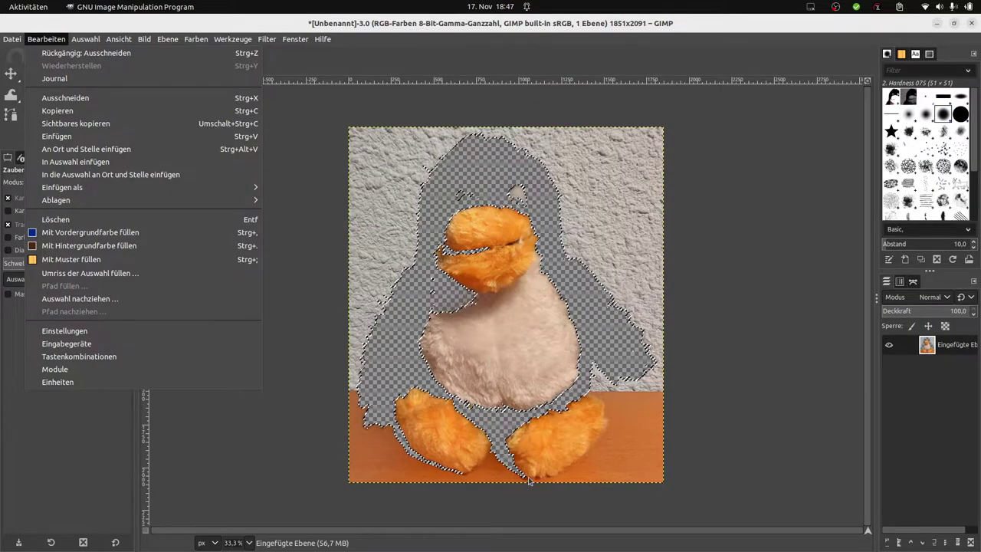
click(74, 53)
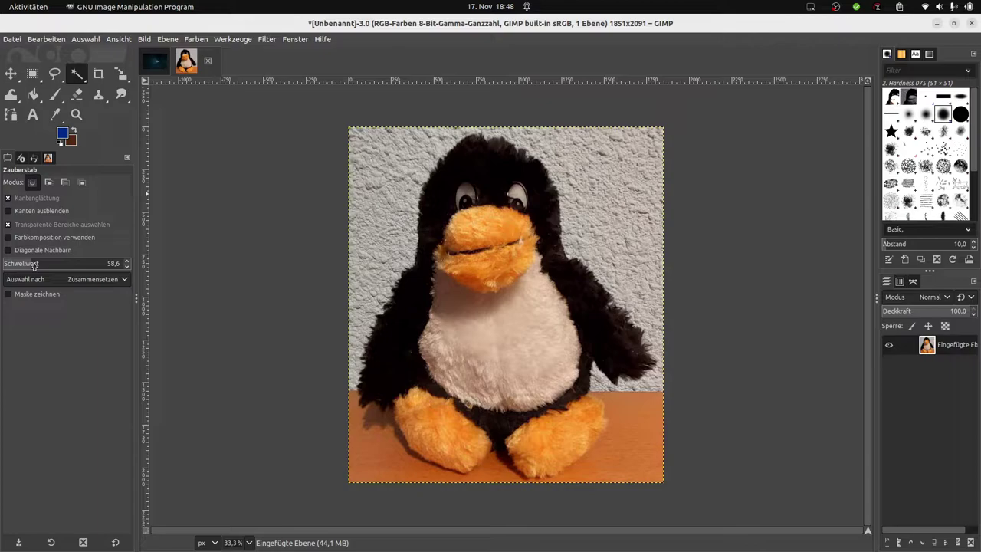
scroll(34, 266, up, 1)
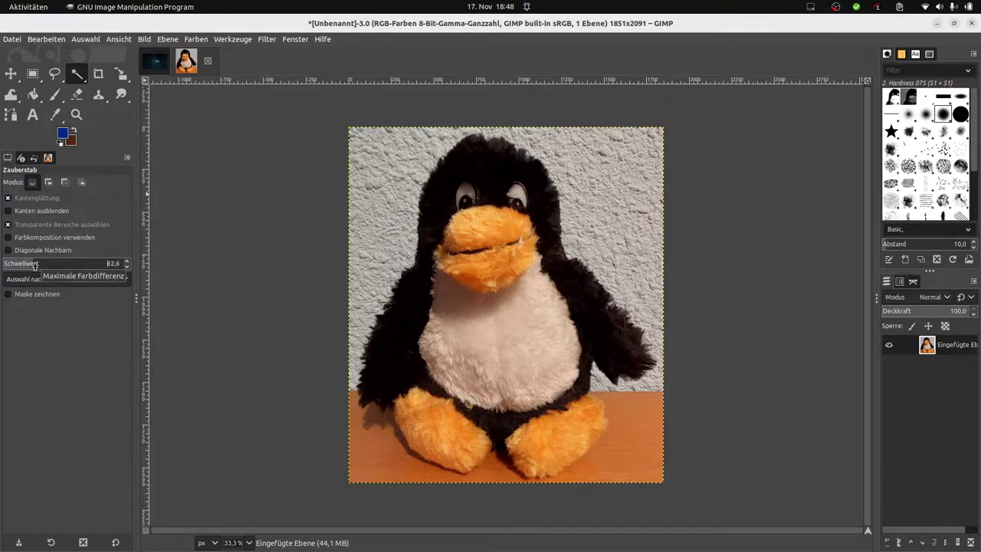
click(396, 297)
click(197, 240)
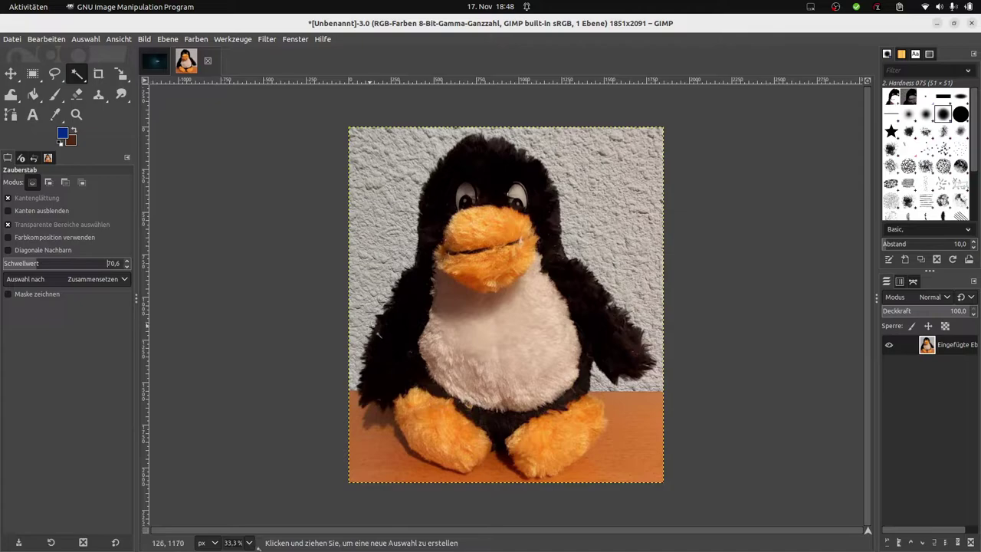
click(373, 333)
click(65, 263)
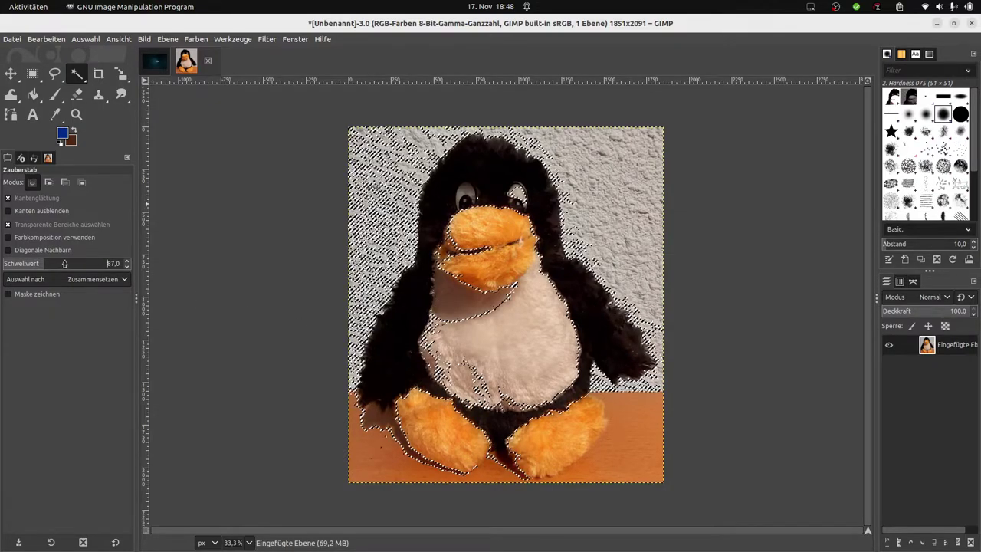
scroll(64, 263, down, 1)
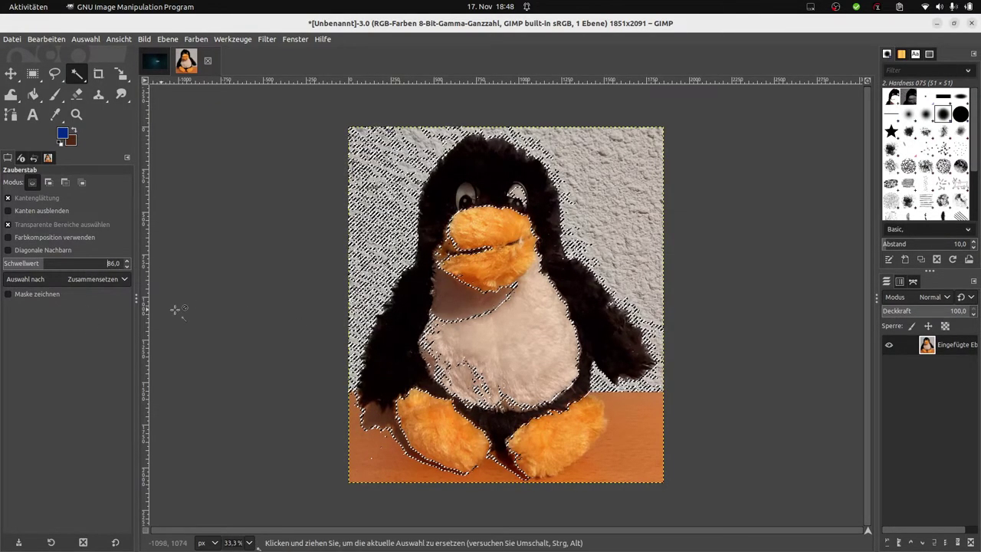
key(ctrl+shift+a)
click(368, 353)
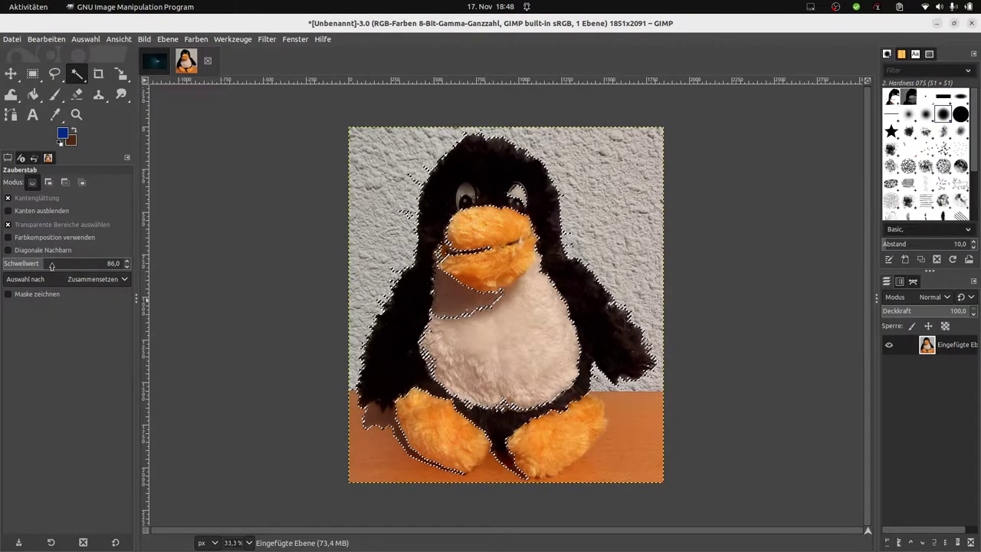
scroll(51, 263, up, 1)
key(ctrl+shift+a)
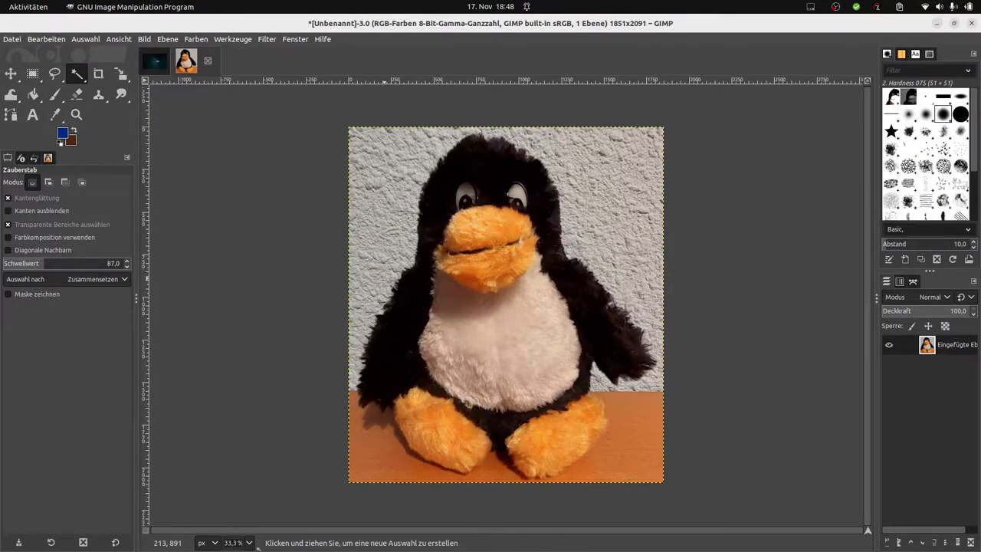
click(368, 352)
key(ctrl+shift+a)
drag(326, 317, 299, 276)
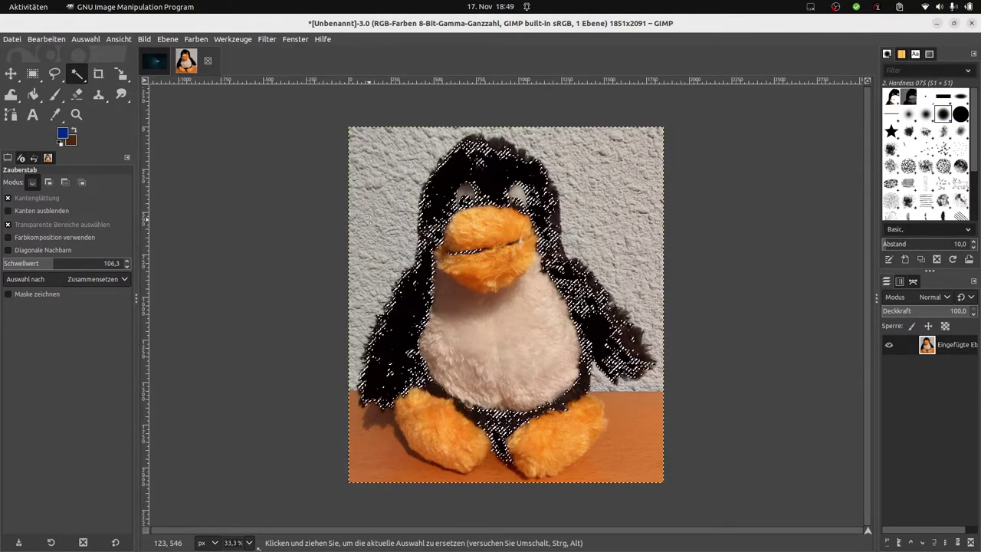
key(ctrl+shift+a)
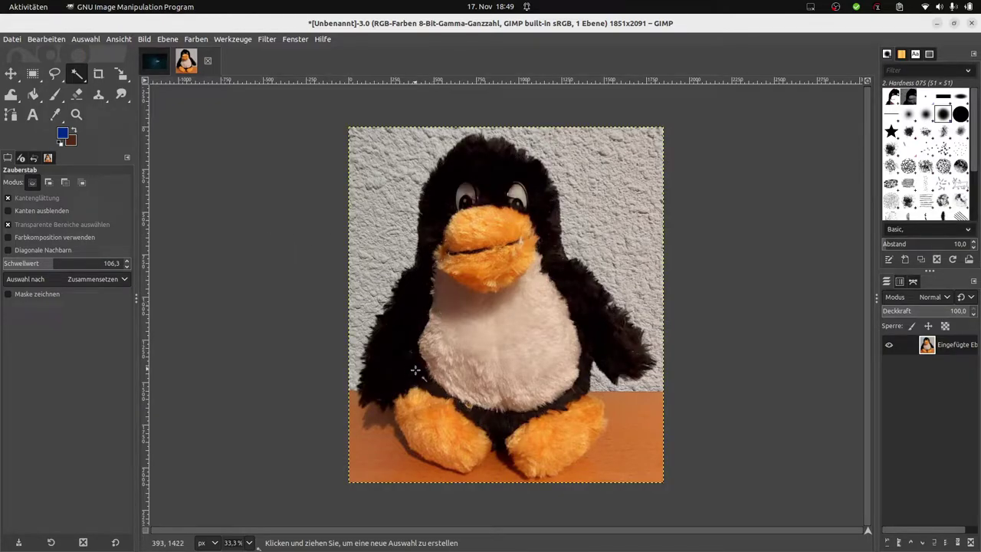
ctrl+scroll(399, 318, up, 2)
ctrl+scroll(394, 313, up, 1)
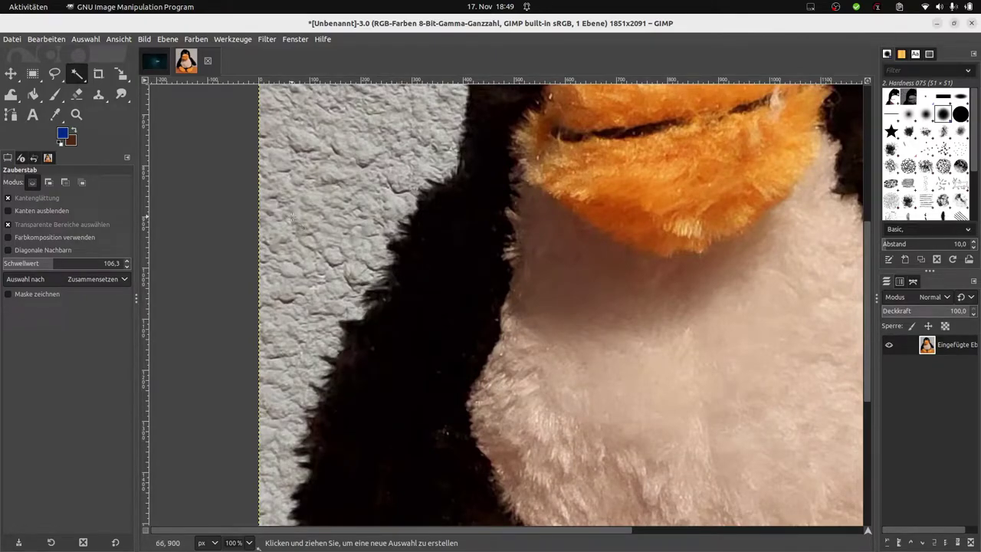
Trace a Free Select outline around the penguin's body and feet and close it
click(54, 73)
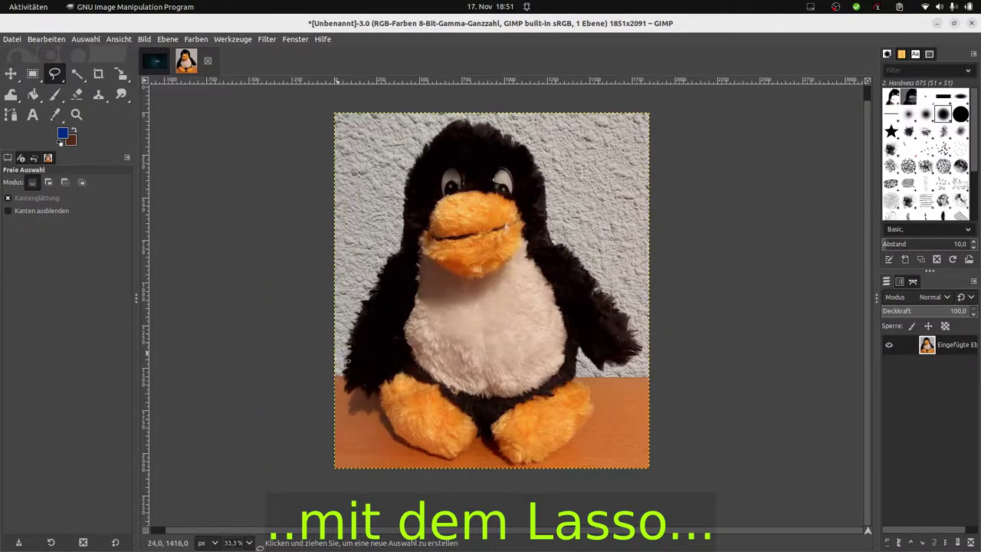
drag(338, 354, 340, 324)
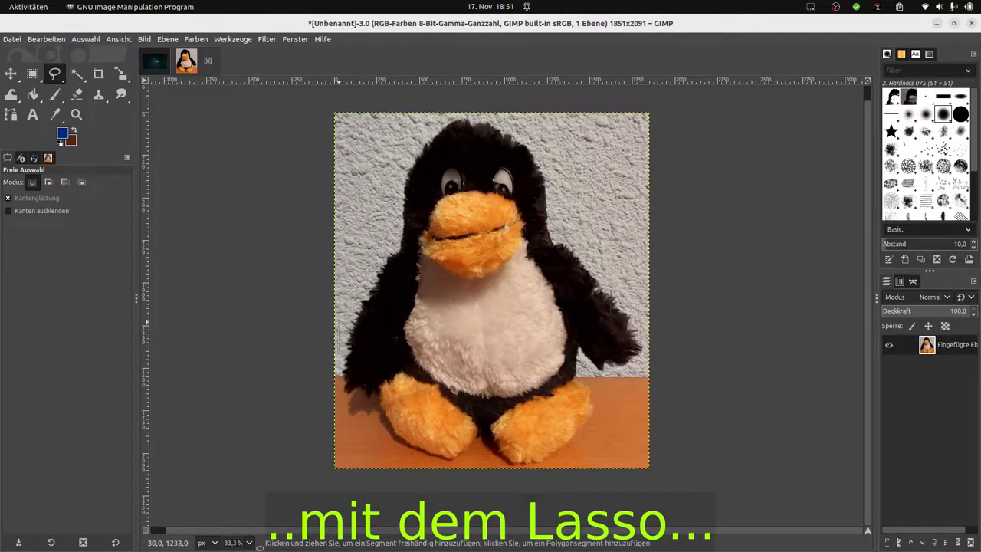
drag(383, 243, 397, 201)
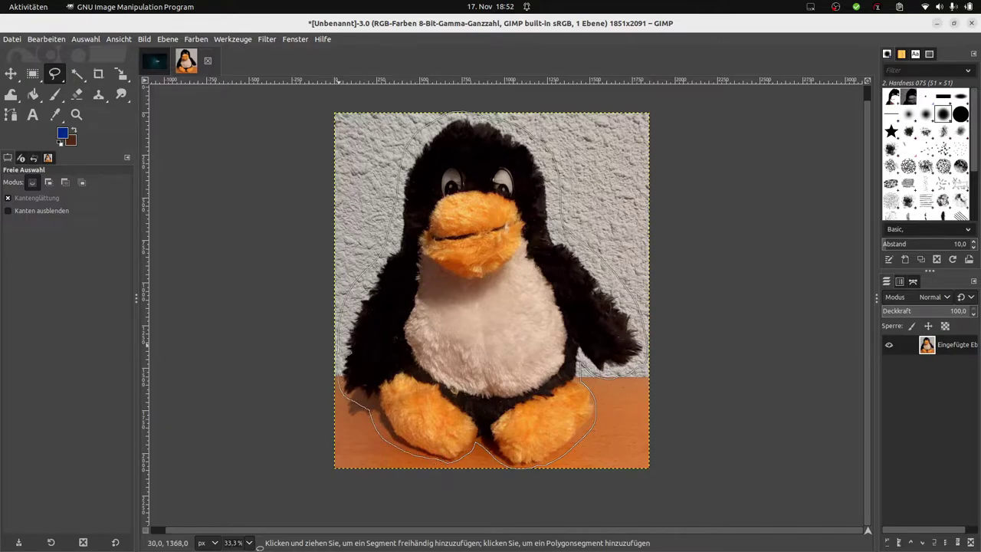
key(Return)
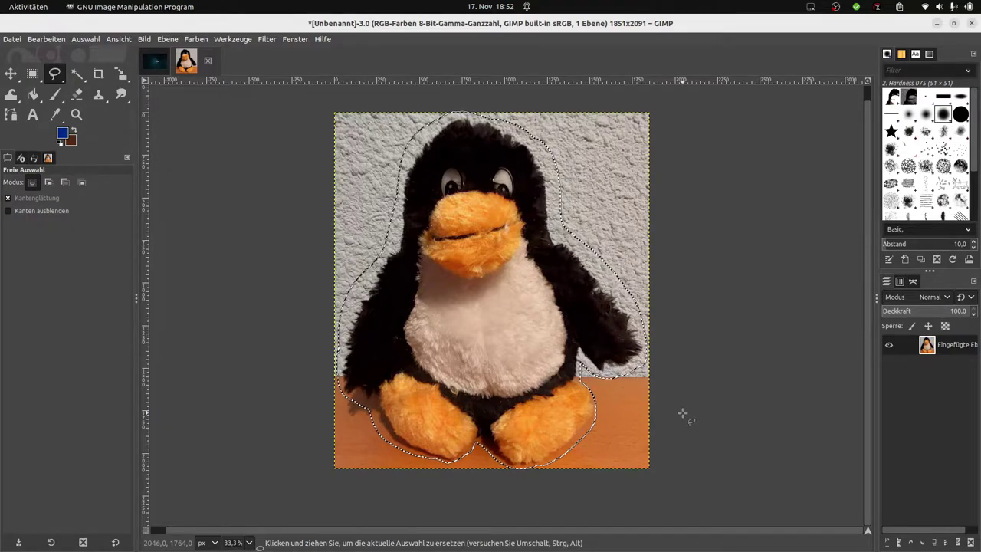
Cut the outlined penguin into a new 1821×2091 px transparent image, discarding the old one
key(ctrl+x)
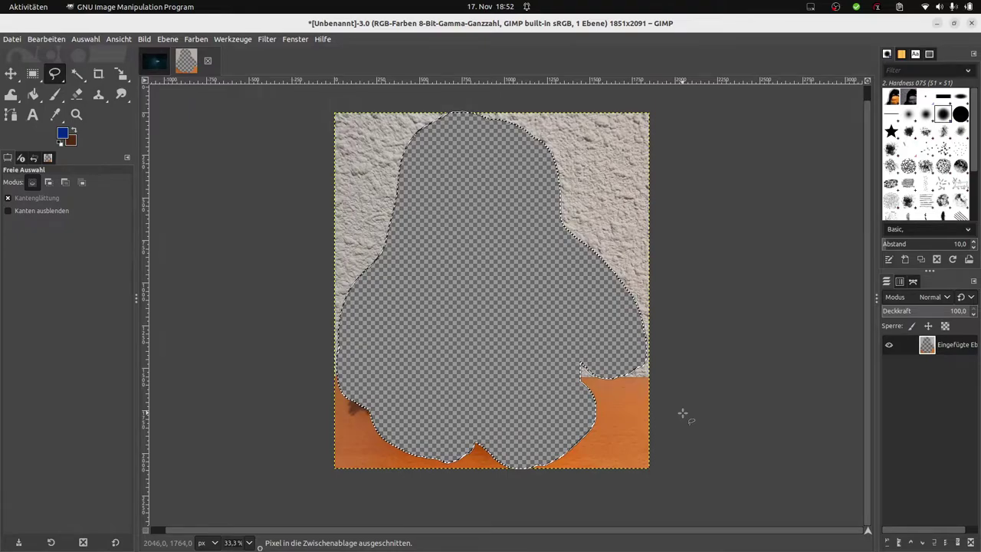
ctrl+scroll(360, 418, up, 6)
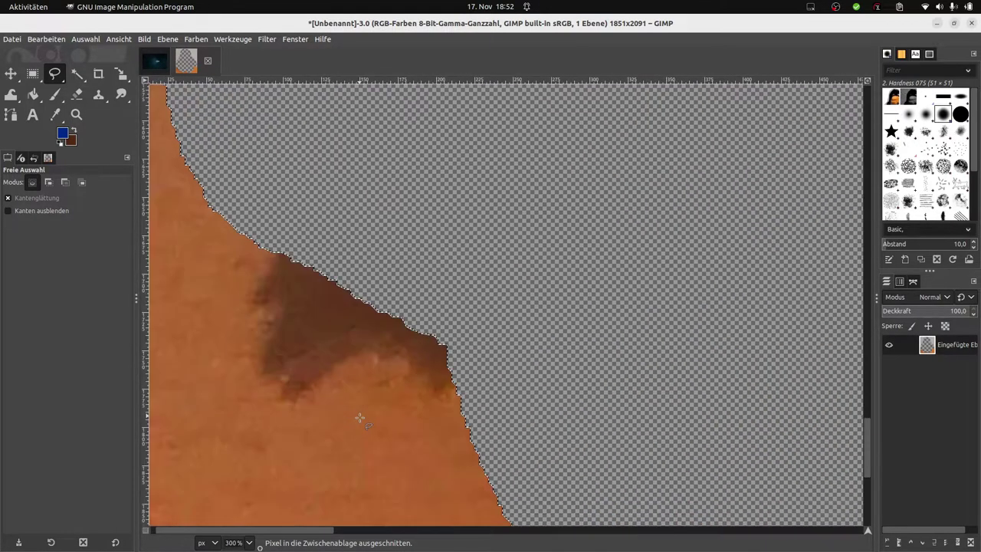
ctrl+scroll(359, 418, down, 5)
ctrl+scroll(360, 417, down, 2)
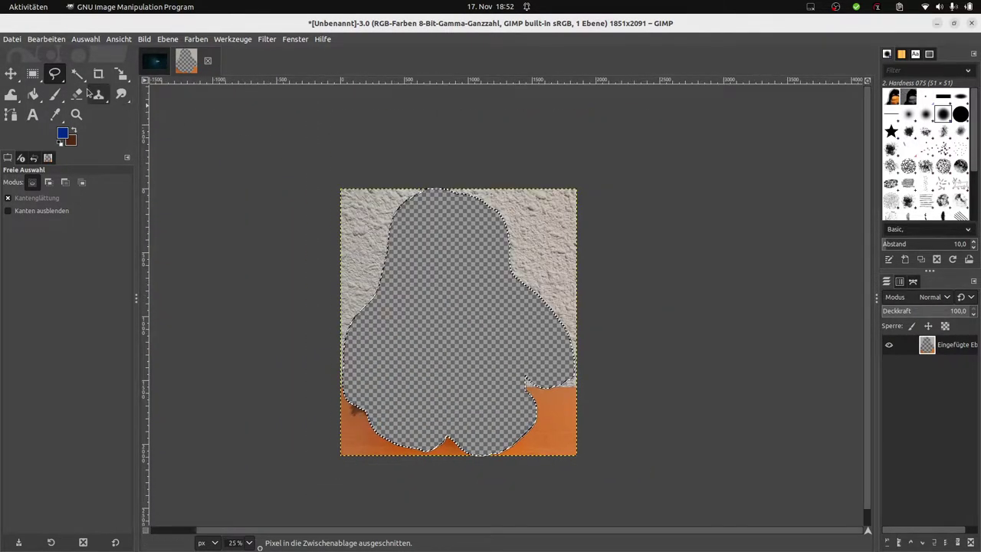
click(46, 39)
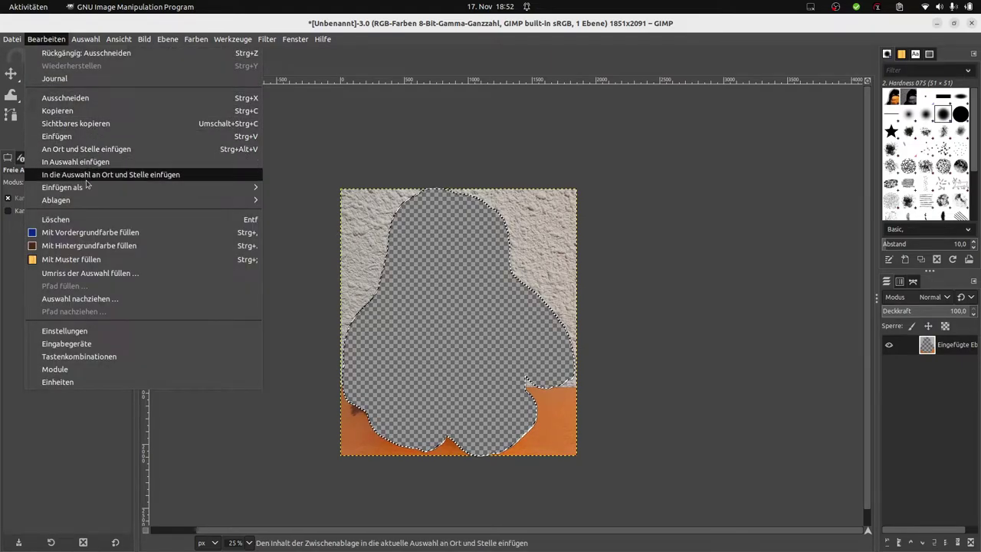
mouse_move(73, 187)
click(338, 218)
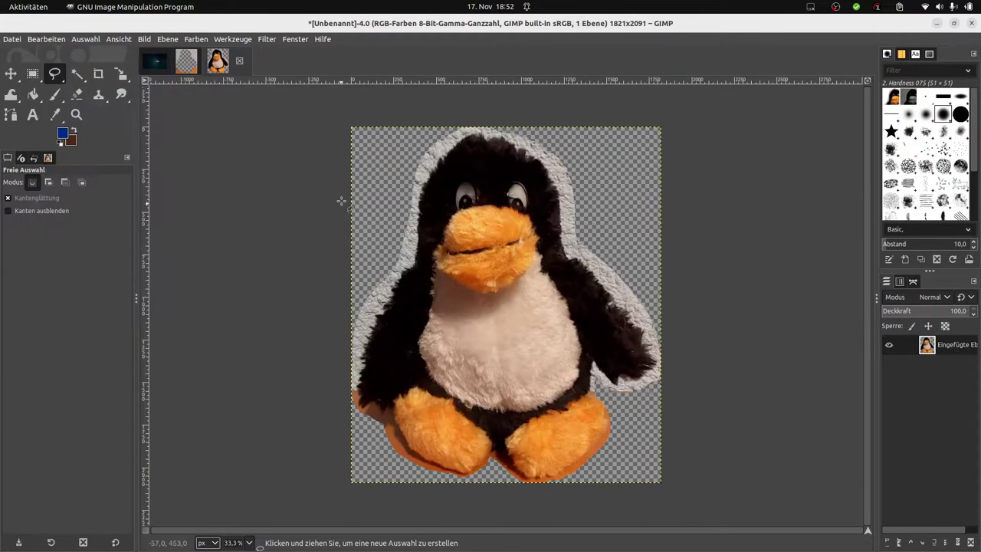
click(188, 62)
click(209, 61)
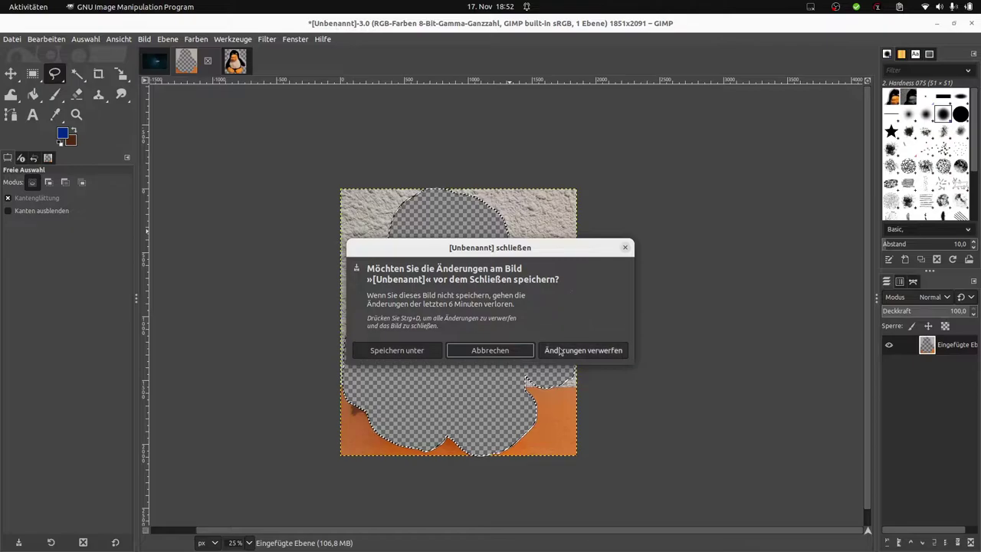
click(585, 352)
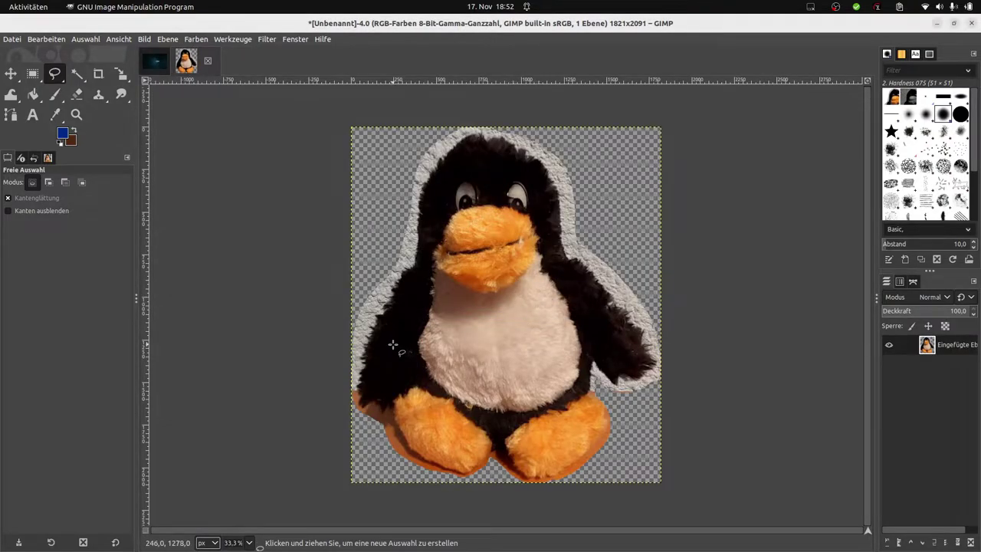
Fuzzy-select the pale halo around the penguin, trying thresholds of 153 and 81.4
ctrl+scroll(392, 345, up, 2)
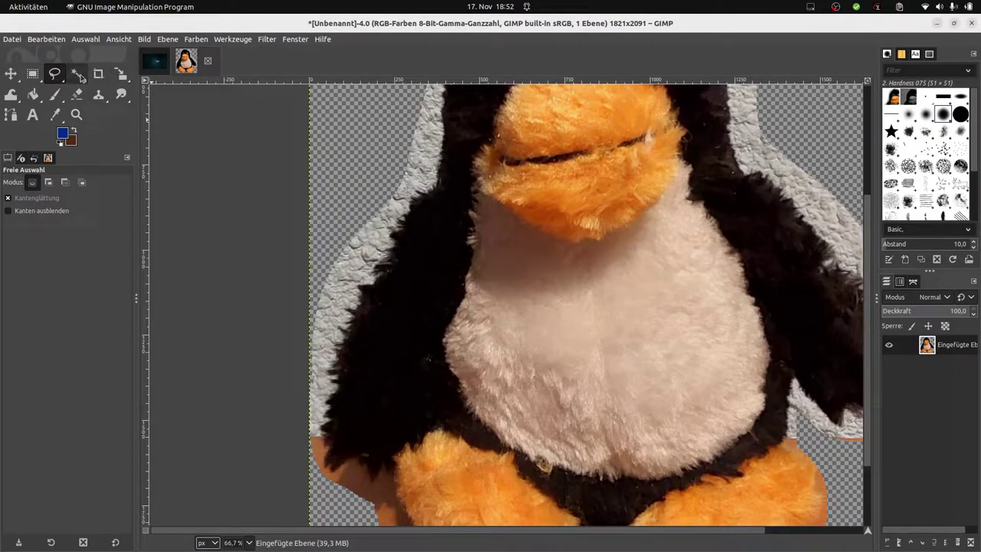
click(77, 74)
click(336, 446)
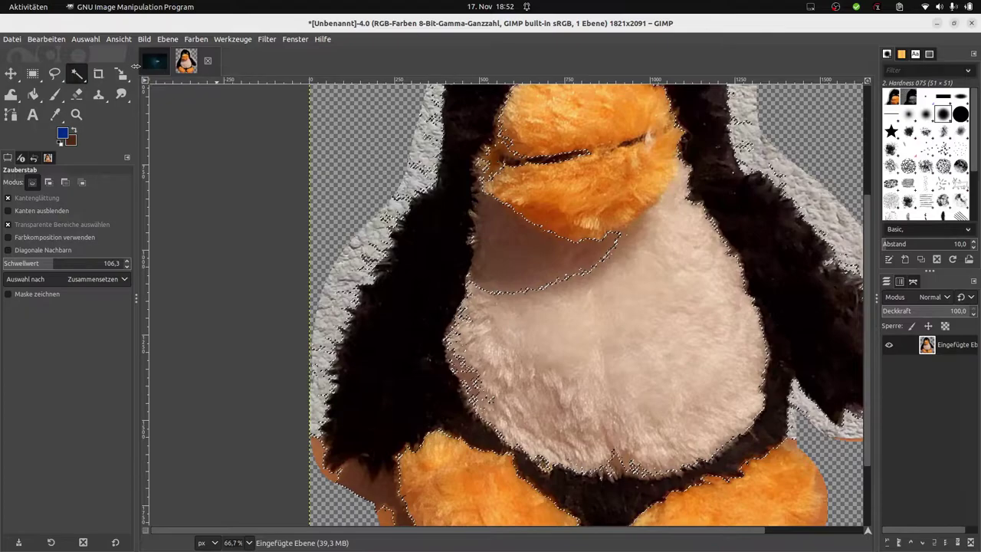
scroll(374, 290, down, 2)
drag(374, 290, 406, 307)
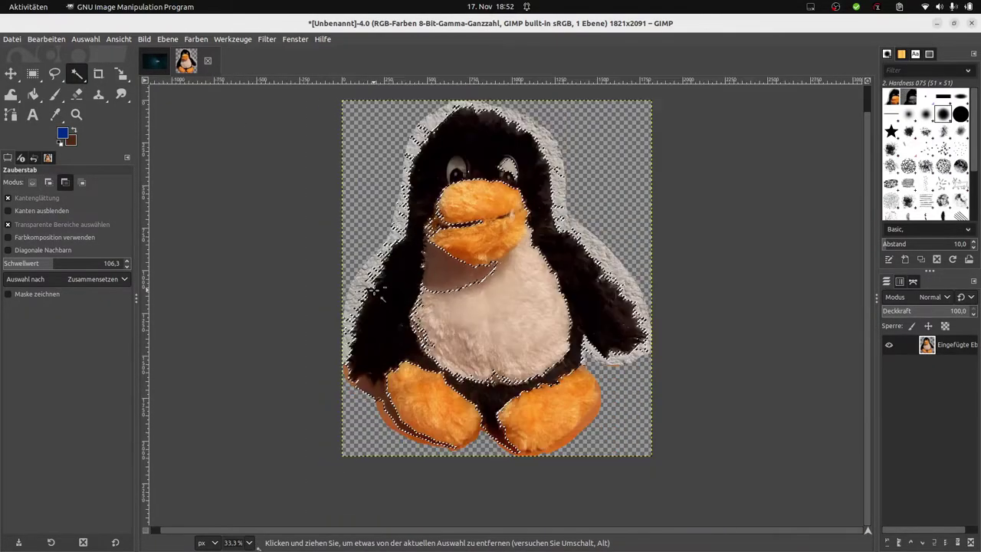
drag(237, 248, 263, 182)
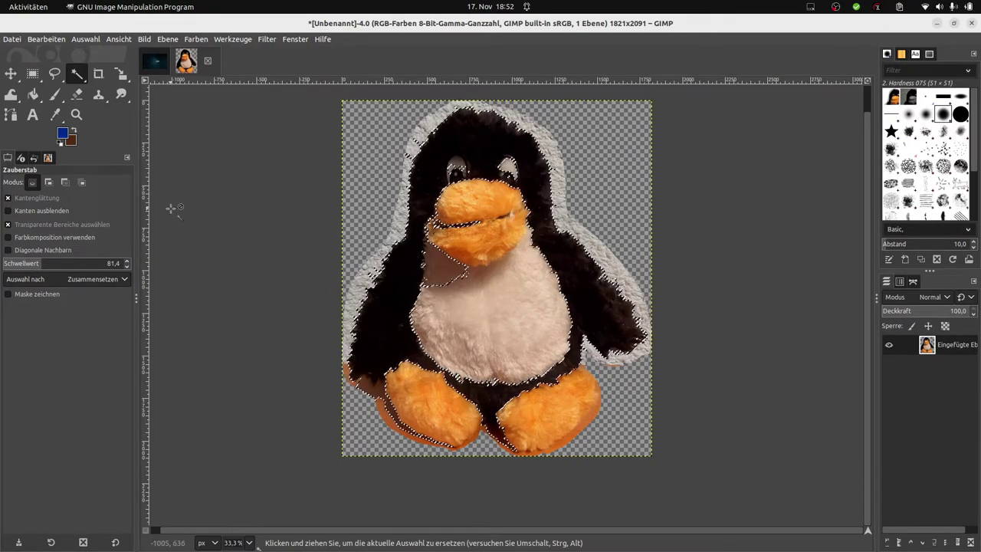
click(409, 426)
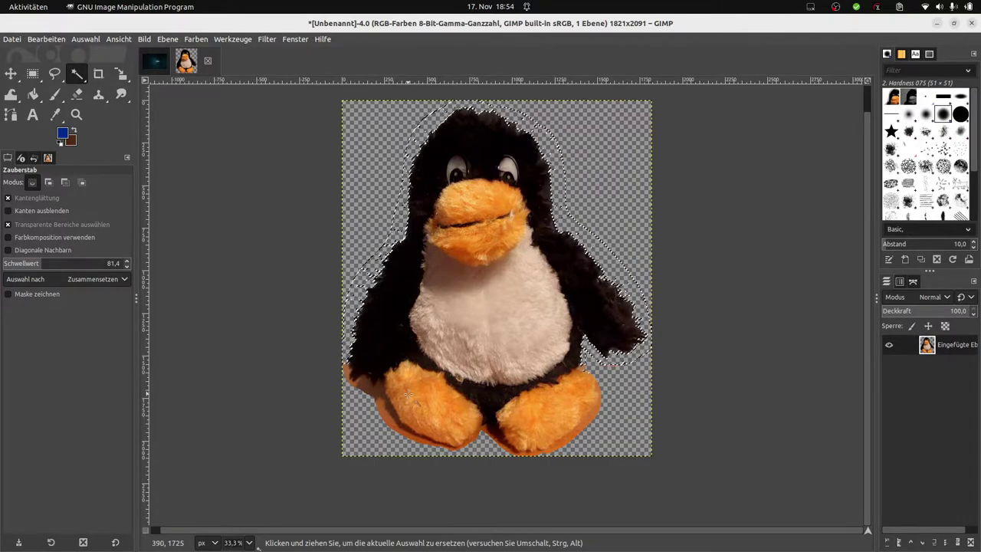
Lower the threshold to 12 and select the leftover fringe patches at both feet
drag(376, 393, 250, 336)
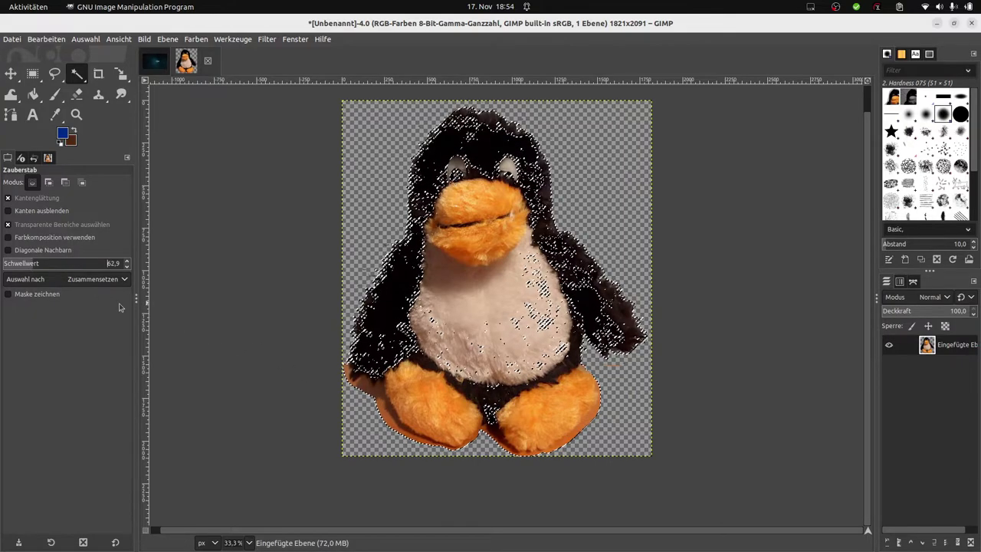
click(61, 265)
drag(60, 265, 21, 266)
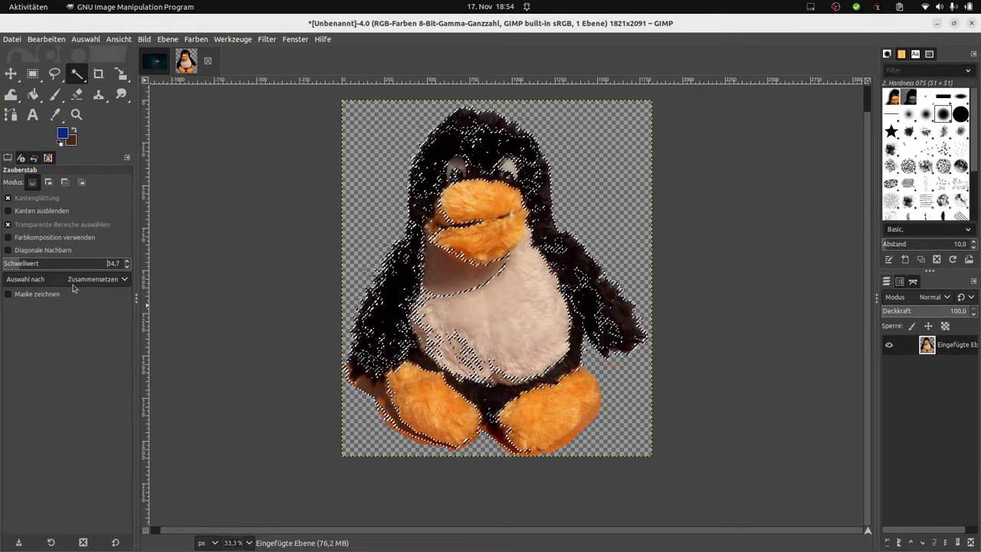
mouse_move(379, 404)
mouse_down()
mouse_move(420, 400)
mouse_move(379, 402)
mouse_up()
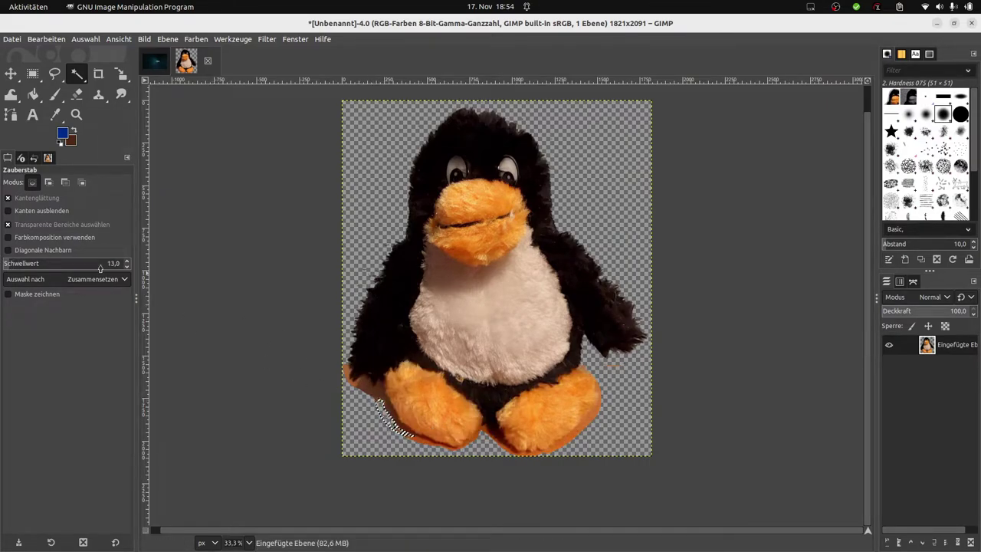
click(346, 387)
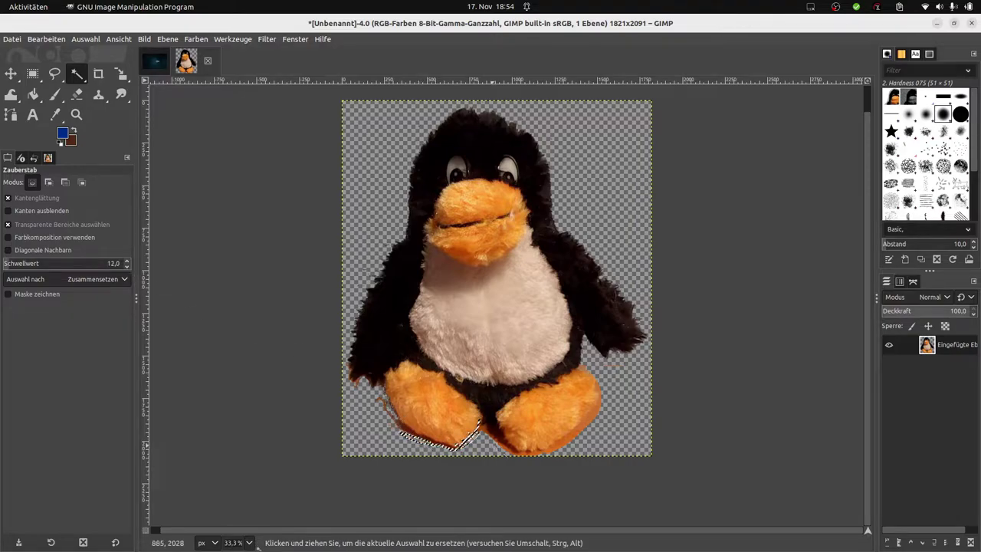
click(564, 439)
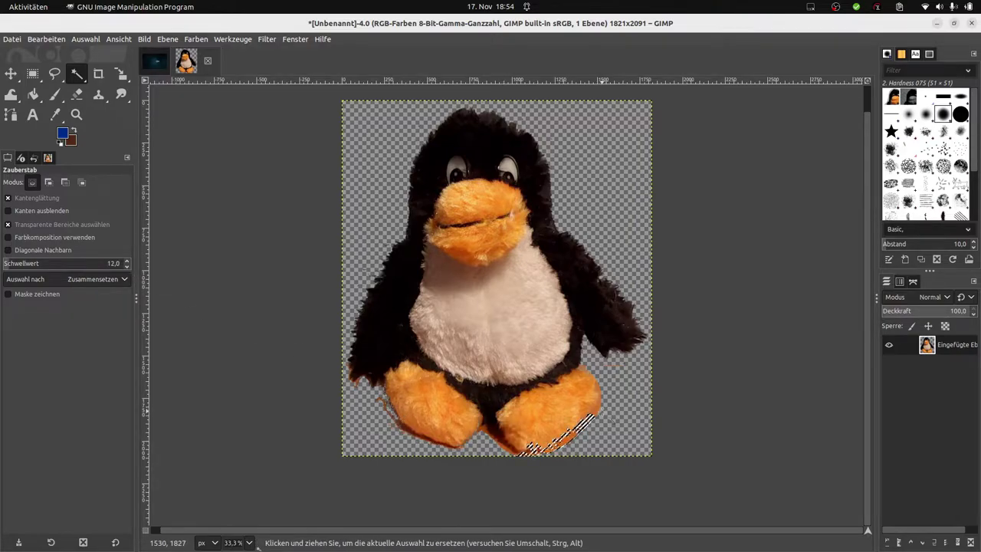
Zoom to the feet, set Fuzzy Select threshold to 10, and delete the dark-orange edge fringe
scroll(551, 460, up, 3)
scroll(521, 437, up, 3)
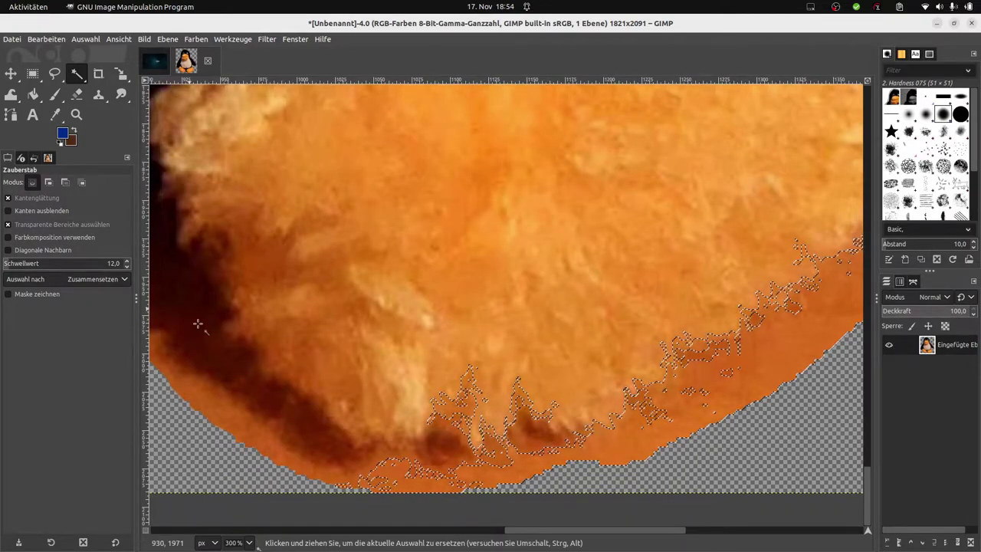
scroll(423, 523, left, 4)
scroll(424, 523, left, 3)
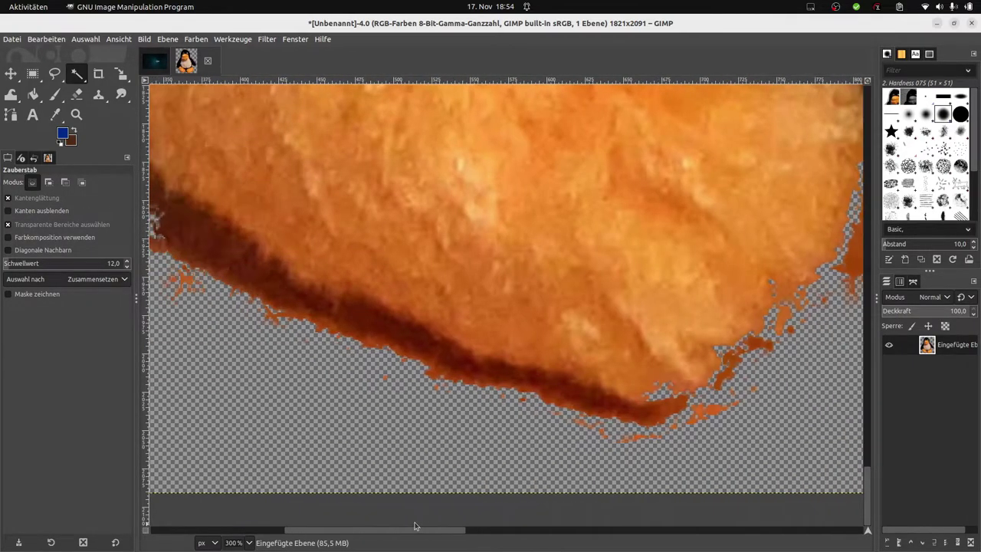
scroll(423, 524, left, 3)
scroll(423, 524, left, 3)
scroll(350, 516, left, 3)
scroll(317, 510, left, 2)
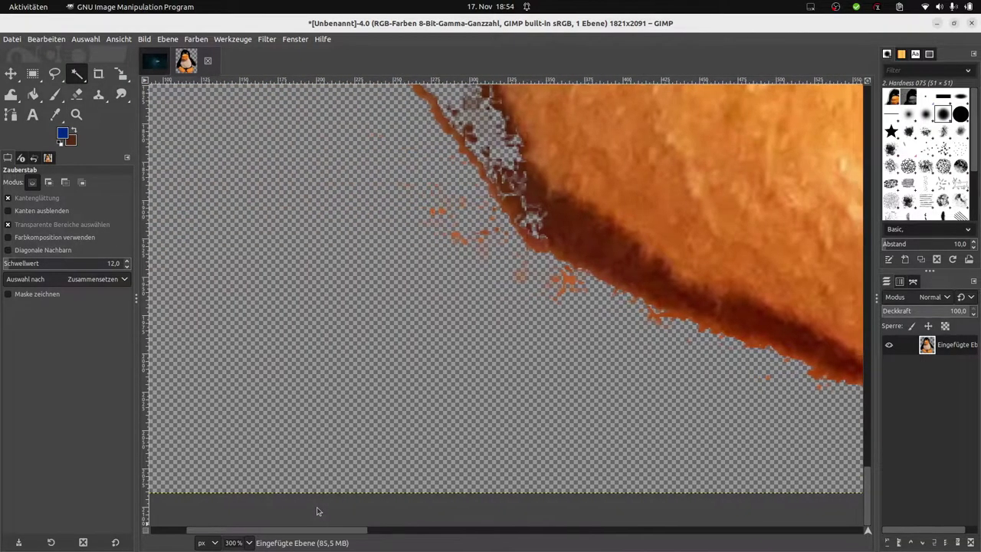
mouse_move(868, 479)
mouse_down()
mouse_move(866, 511)
mouse_move(769, 530)
mouse_up()
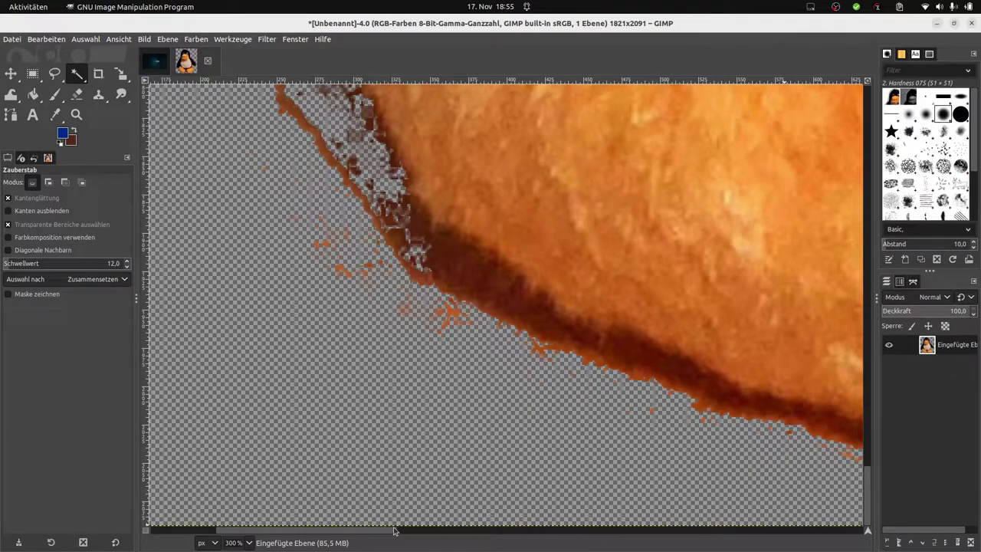
drag(369, 530, 642, 530)
click(127, 266)
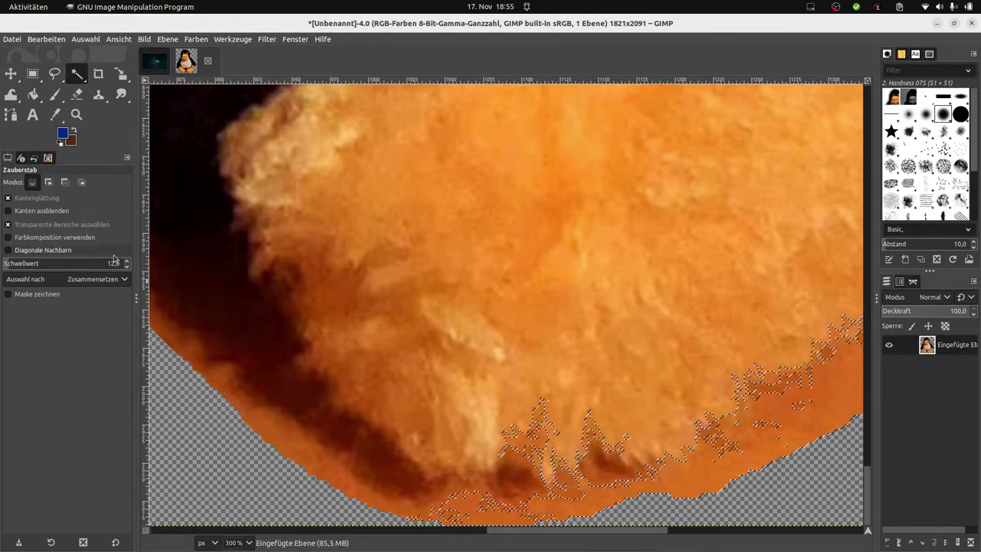
click(128, 266)
click(732, 490)
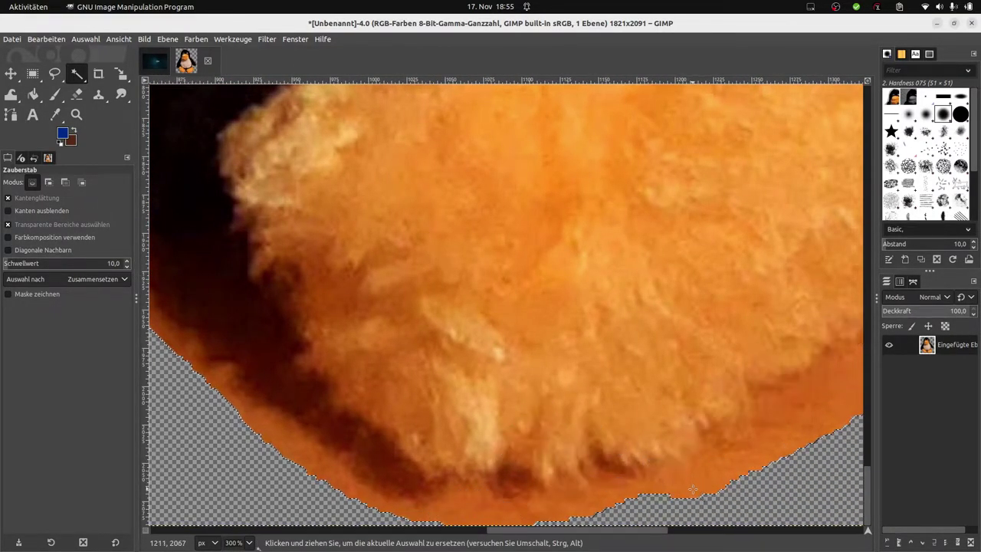
scroll(628, 520, left, 5)
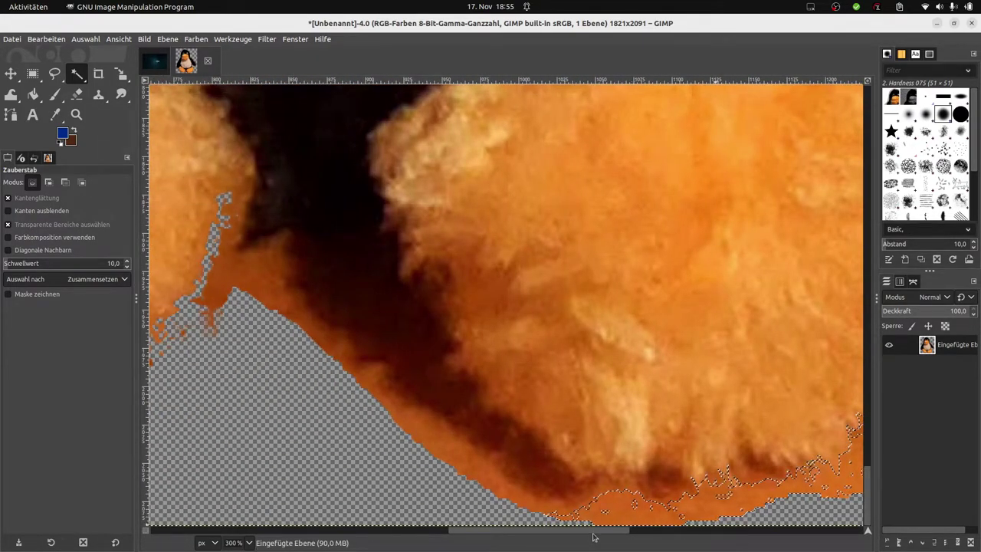
drag(591, 531, 709, 535)
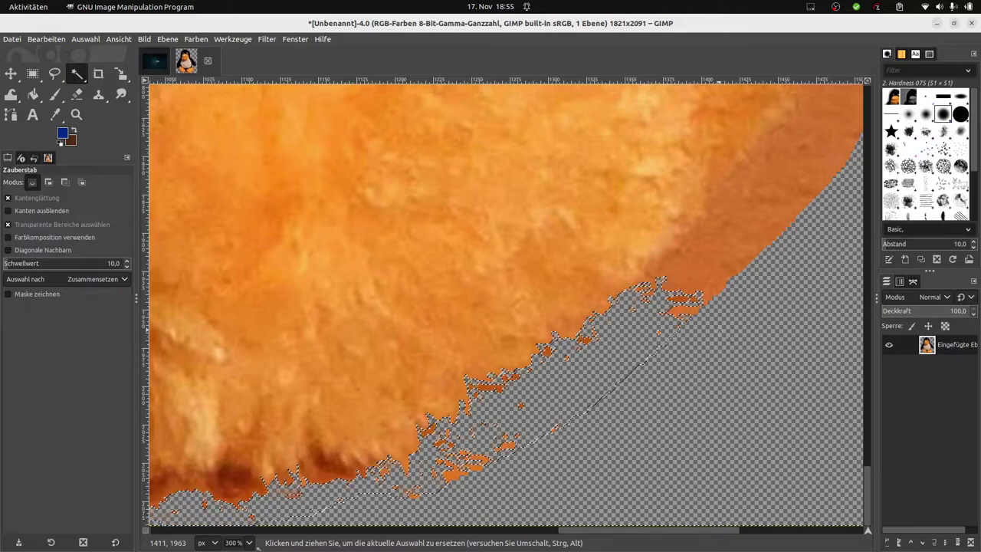
key(Delete)
Delete the stray orange patch beside the foot's right edge
scroll(871, 471, right, 5)
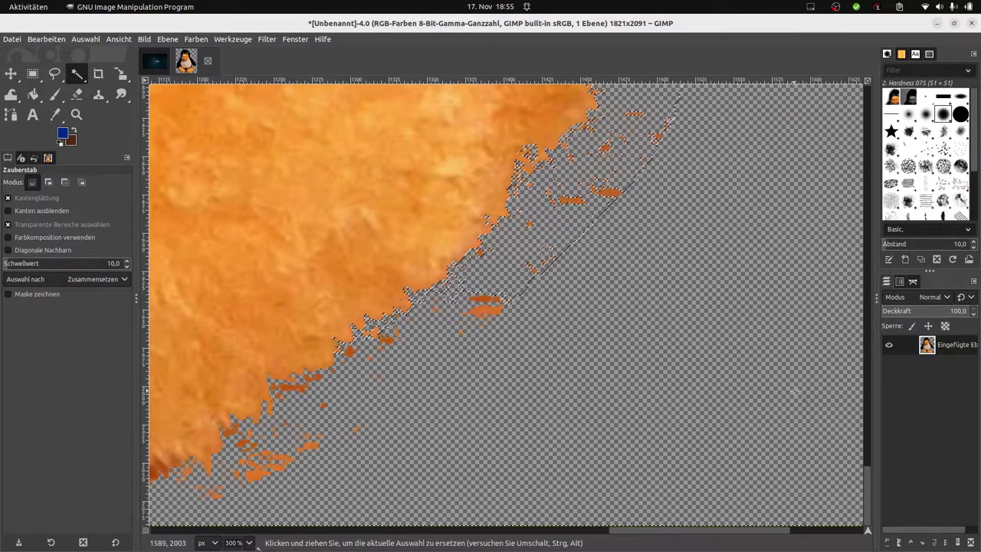
scroll(871, 470, up, 3)
scroll(871, 471, up, 3)
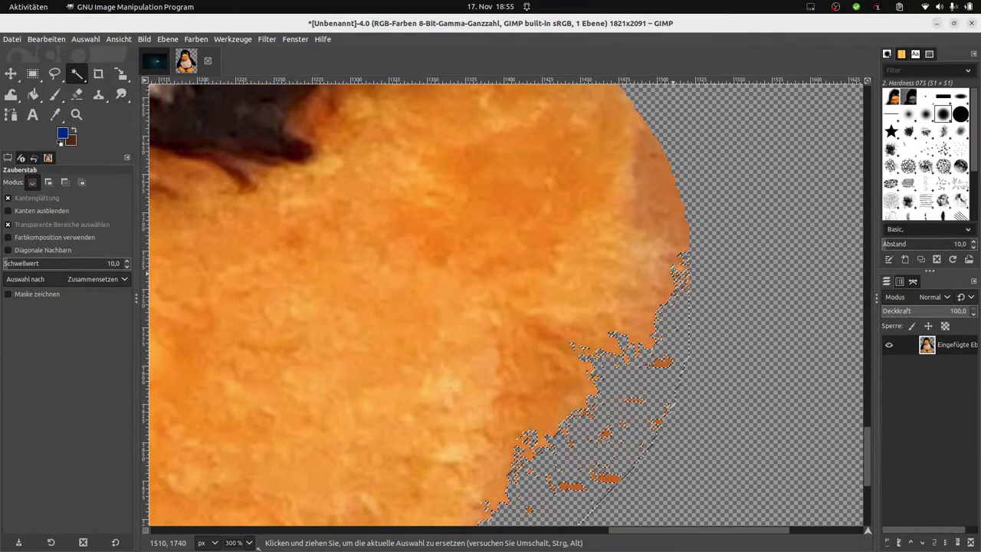
click(673, 182)
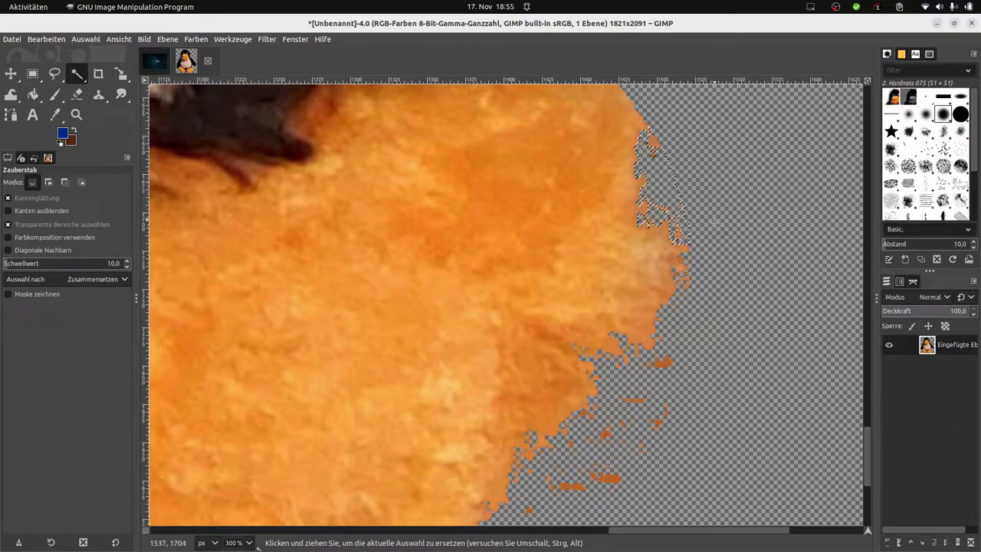
scroll(868, 445, up, 5)
scroll(868, 444, up, 3)
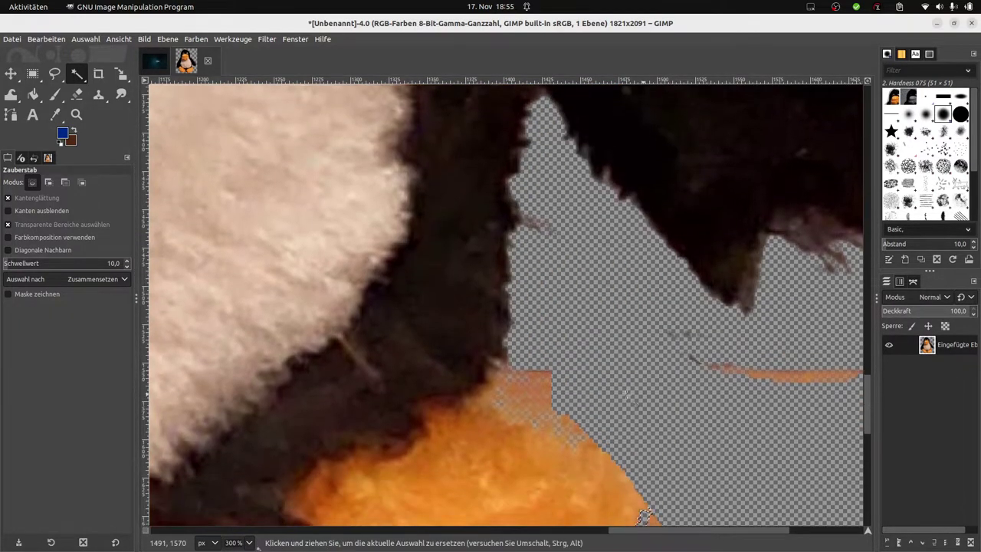
click(540, 394)
key(Delete)
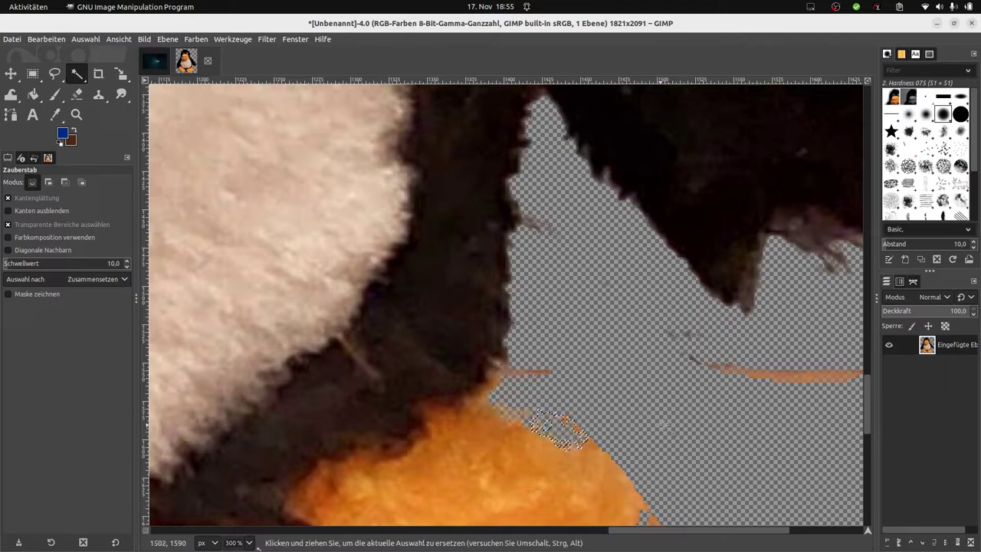
Delete the small orange bits between the feet and the orange edge strip beside them
click(795, 375)
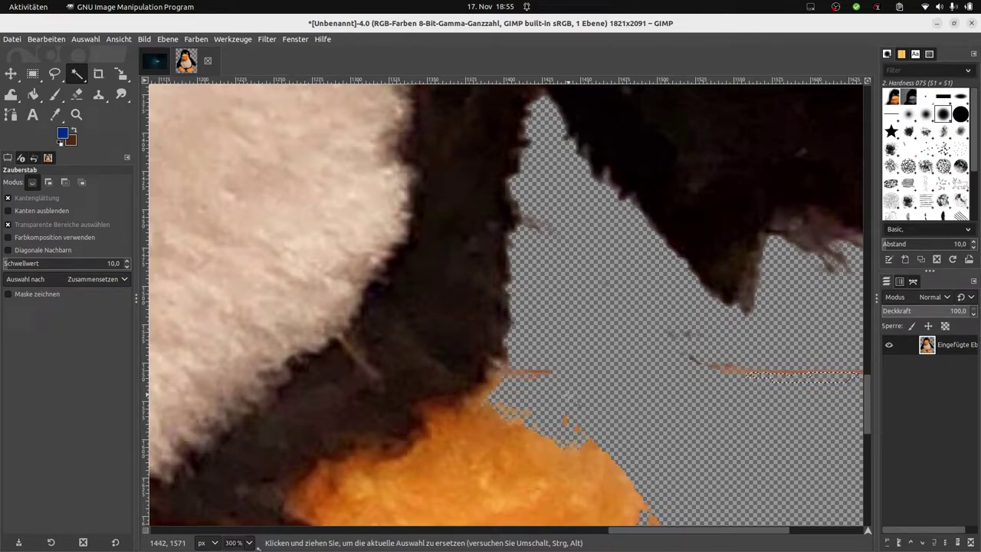
click(589, 443)
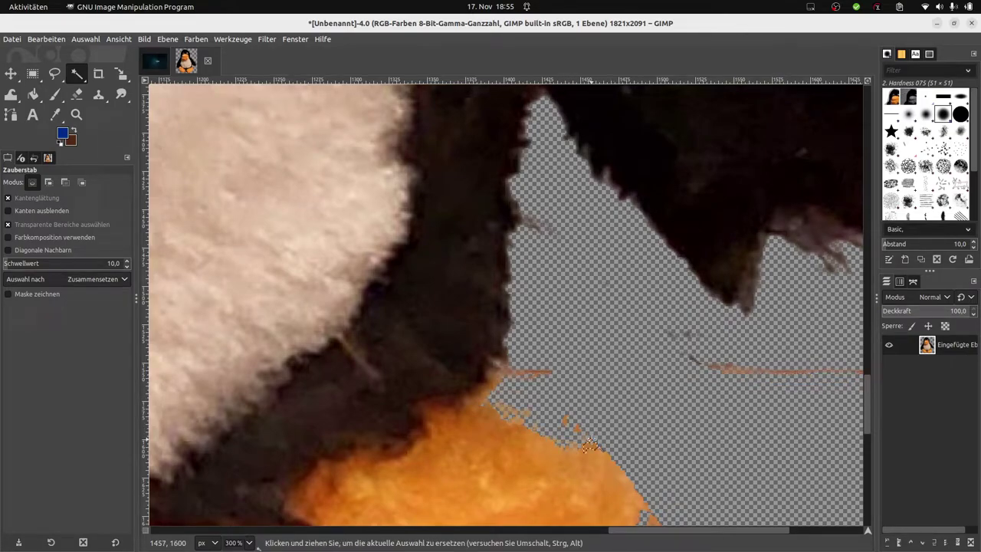
scroll(621, 435, down, 3)
scroll(632, 413, down, 3)
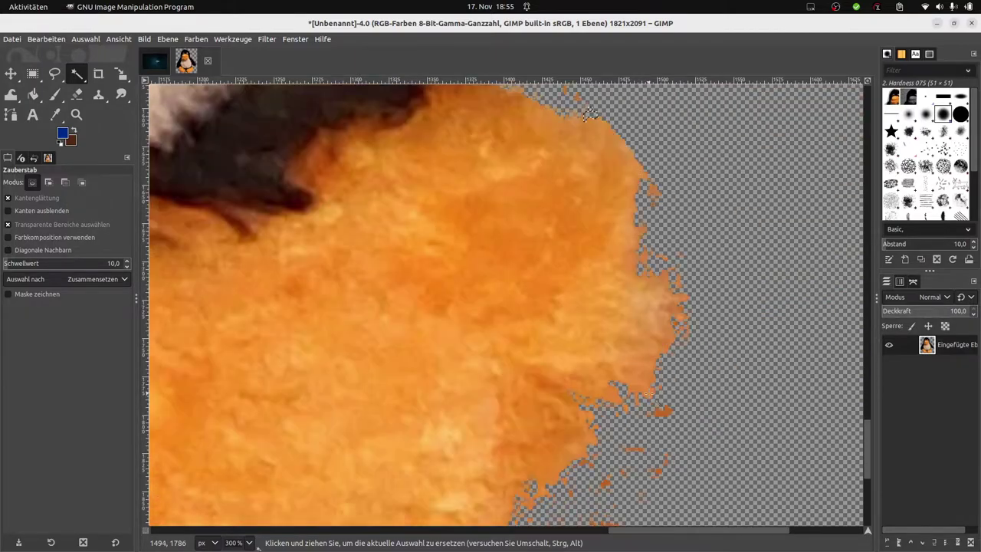
scroll(648, 393, down, 2)
drag(636, 529, 389, 529)
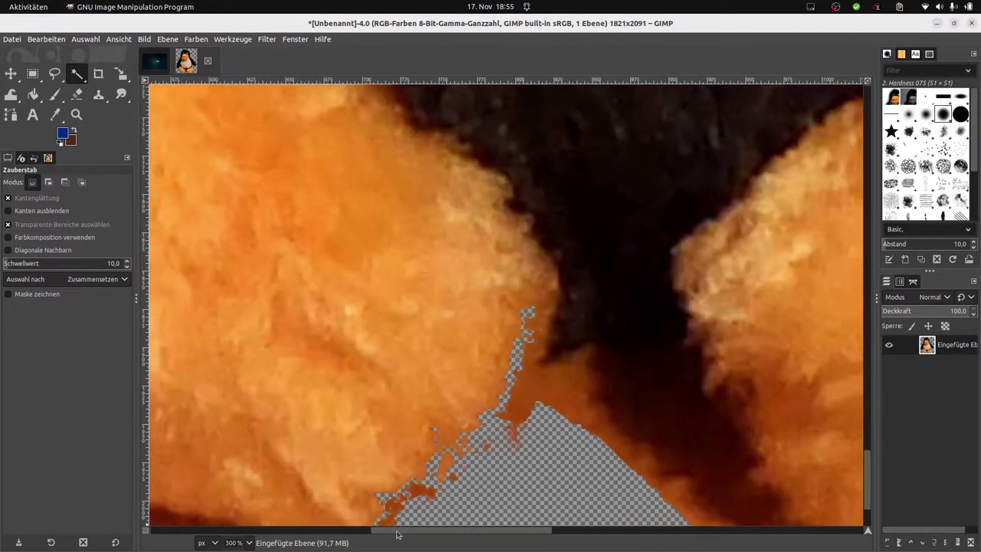
click(565, 400)
key(Delete)
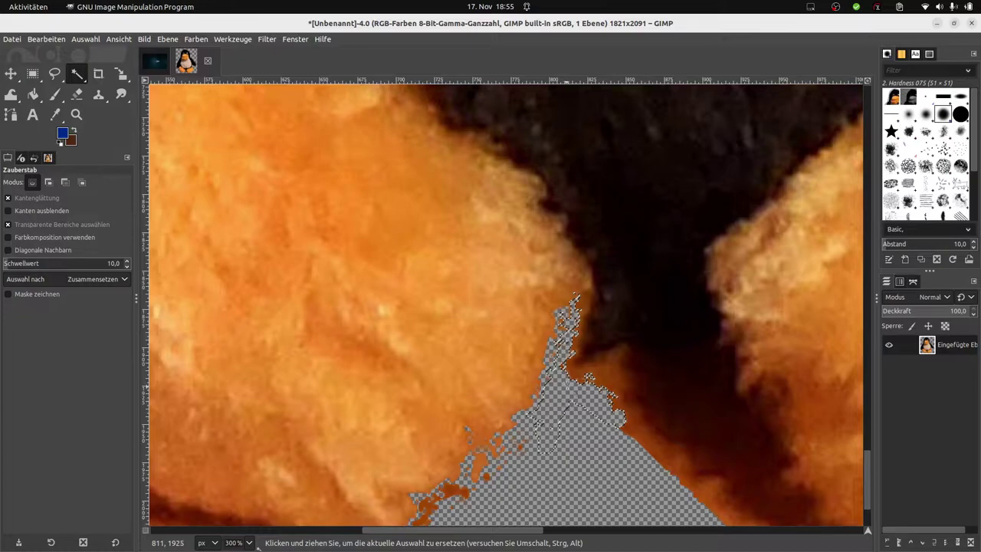
click(574, 373)
key(Delete)
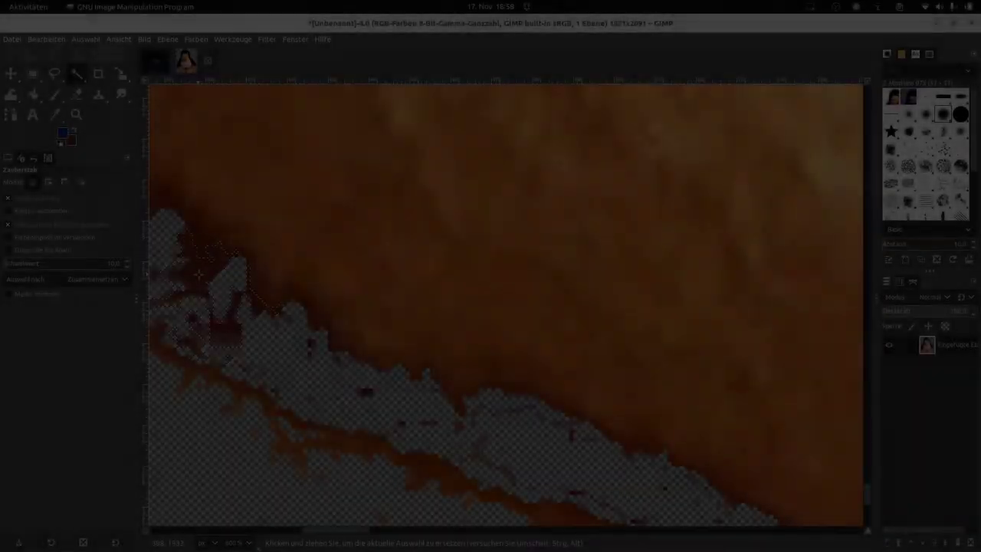
Delete the brown background patch along the penguin's lower edge
scroll(409, 271, up, 2)
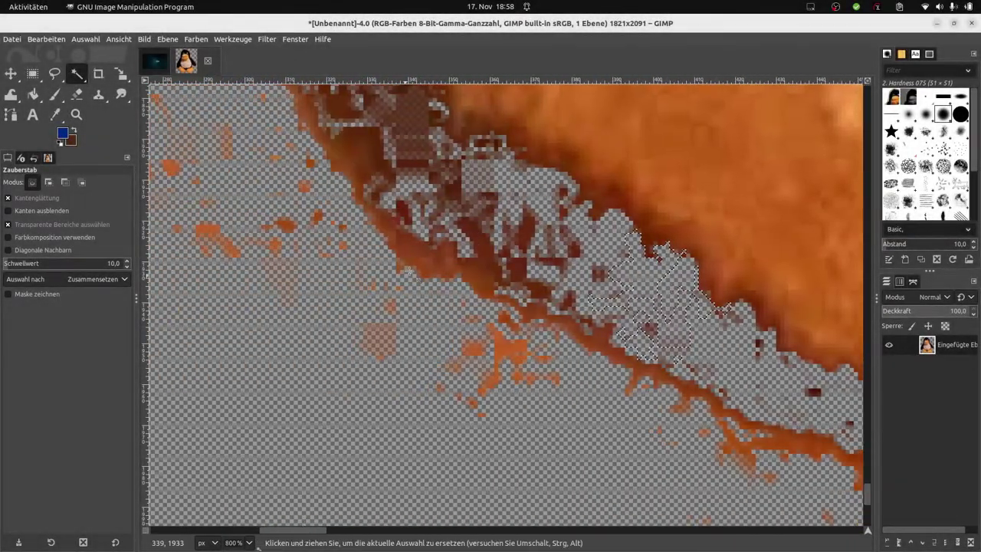
scroll(408, 271, up, 3)
scroll(410, 307, up, 3)
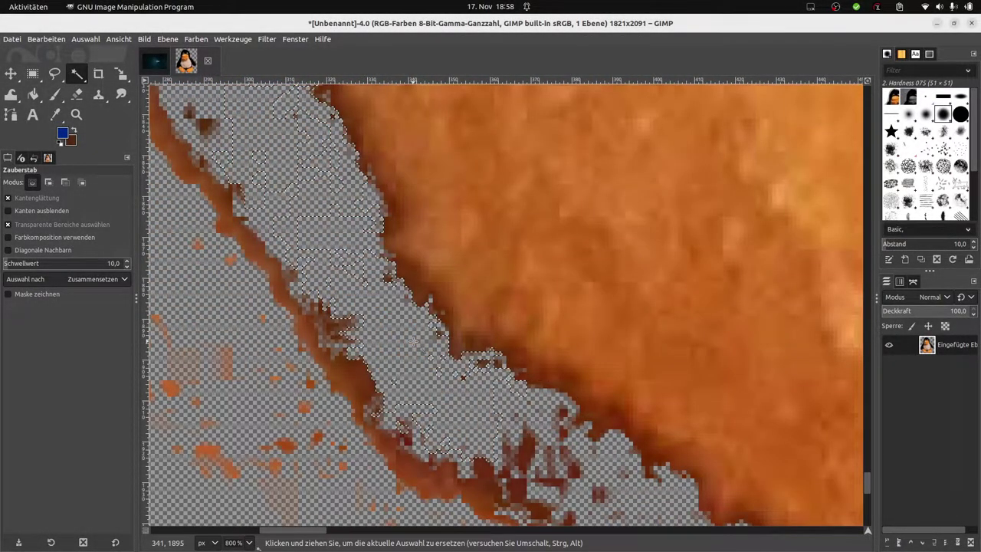
scroll(414, 340, up, 1)
scroll(406, 367, up, 1)
scroll(398, 398, up, 1)
scroll(391, 441, up, 1)
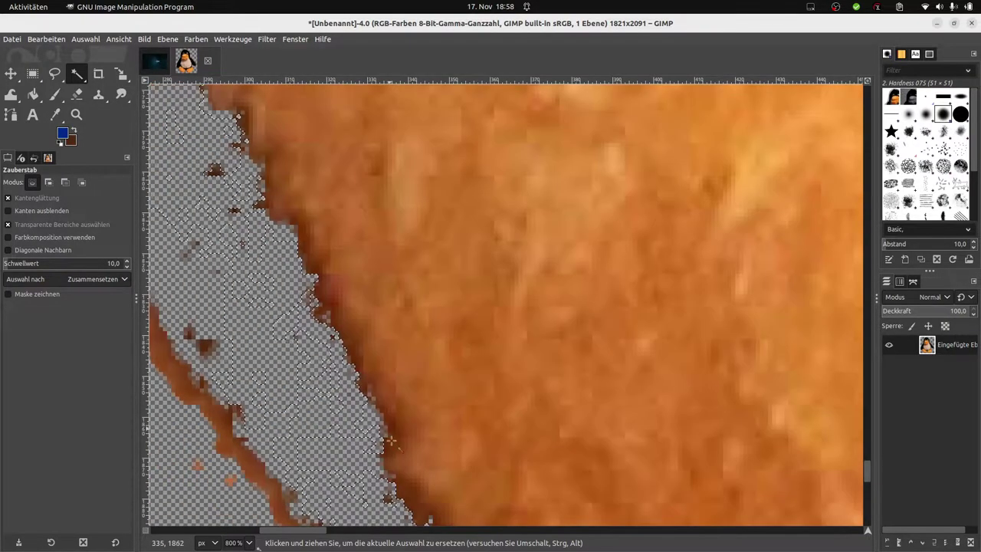
scroll(429, 368, left, 2)
scroll(491, 276, left, 2)
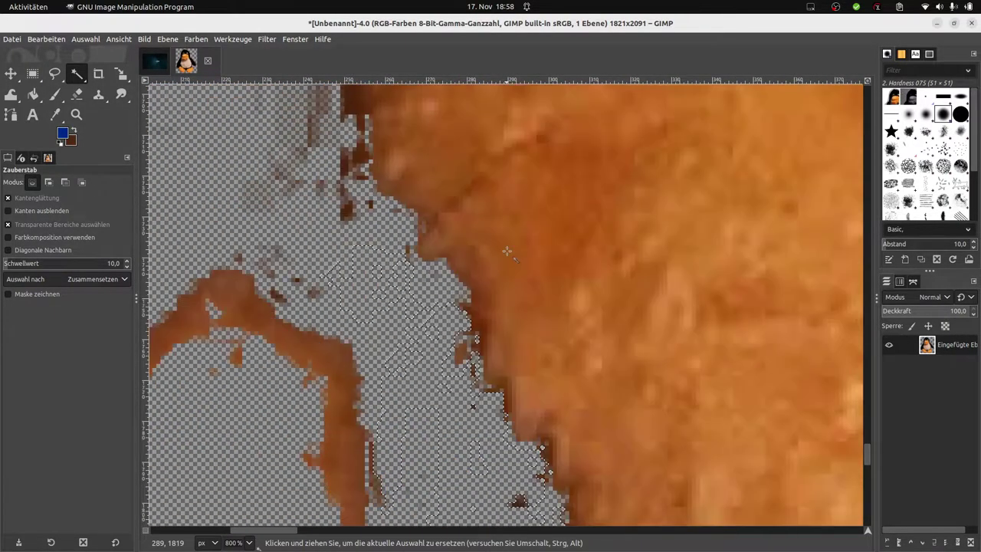
ctrl+scroll(507, 251, down, 1)
ctrl+scroll(475, 260, down, 1)
ctrl+scroll(444, 272, down, 1)
ctrl+scroll(412, 286, down, 1)
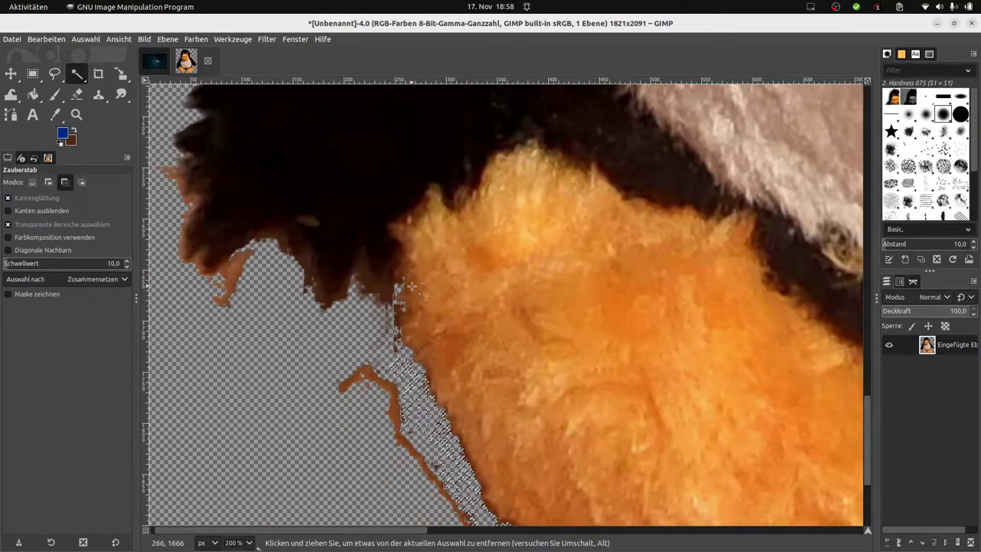
ctrl+scroll(412, 285, up, 3)
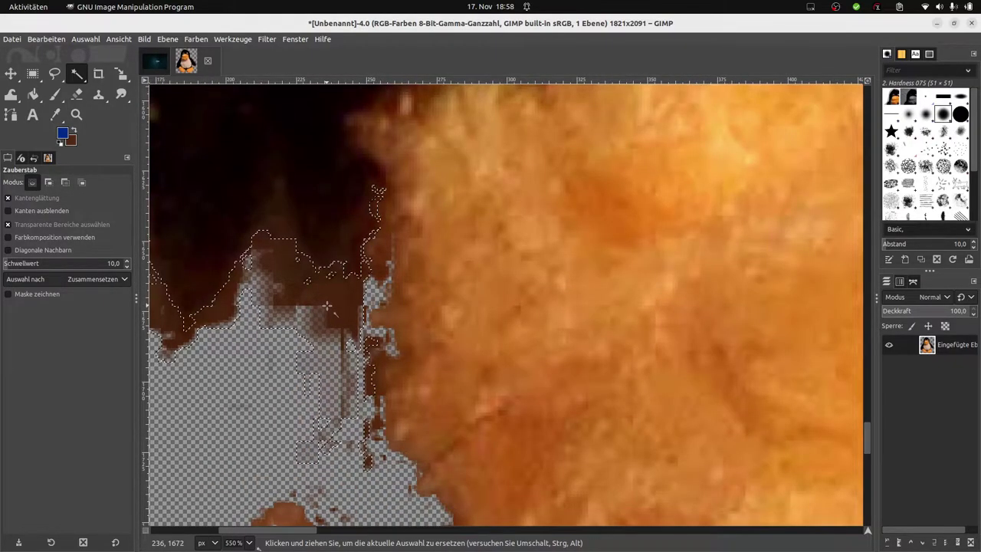
key(Delete)
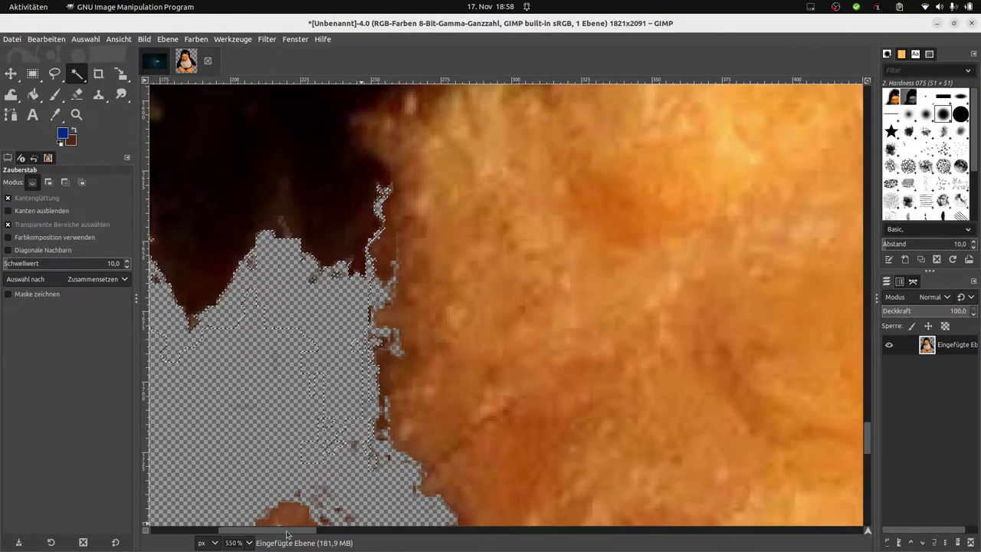
Delete the leftover orange region by the edge, select another stray patch, and zoom out
scroll(320, 299, left, 5)
click(328, 264)
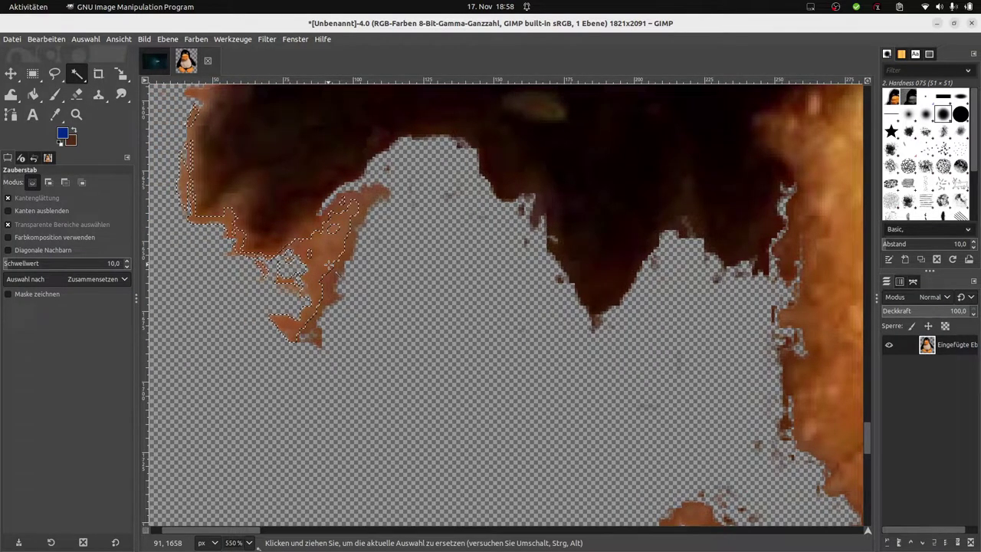
key(Delete)
click(325, 289)
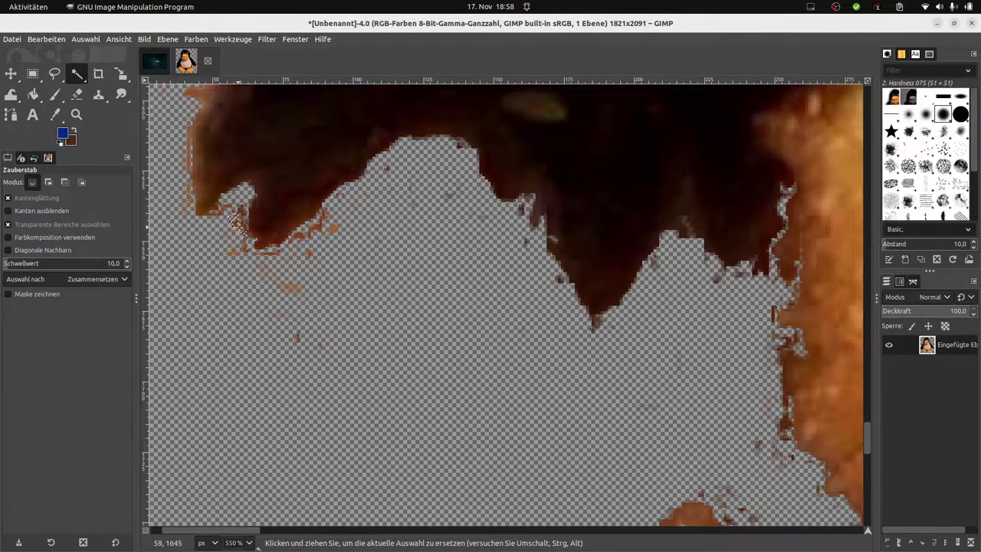
scroll(186, 146, up, 5)
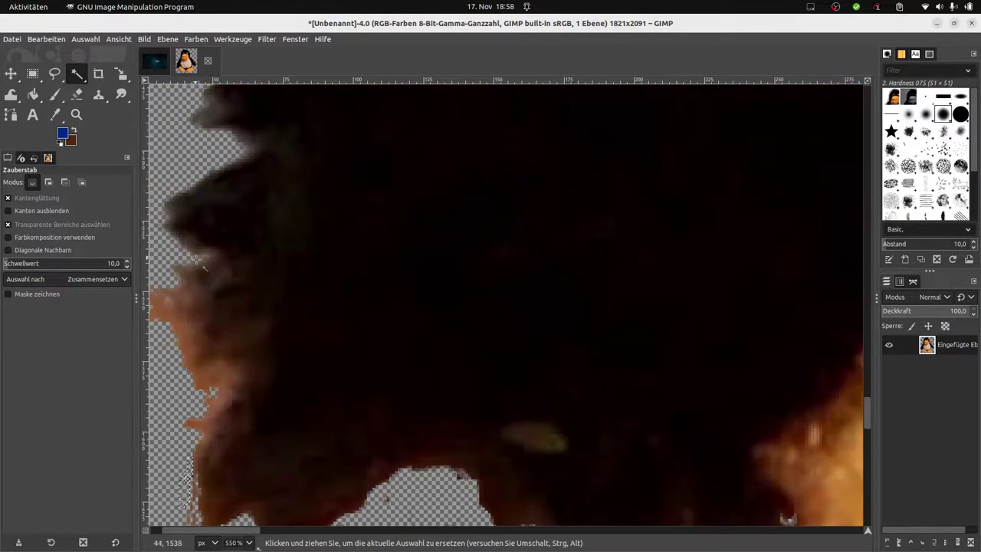
scroll(179, 337, up, 1)
scroll(230, 322, up, 3)
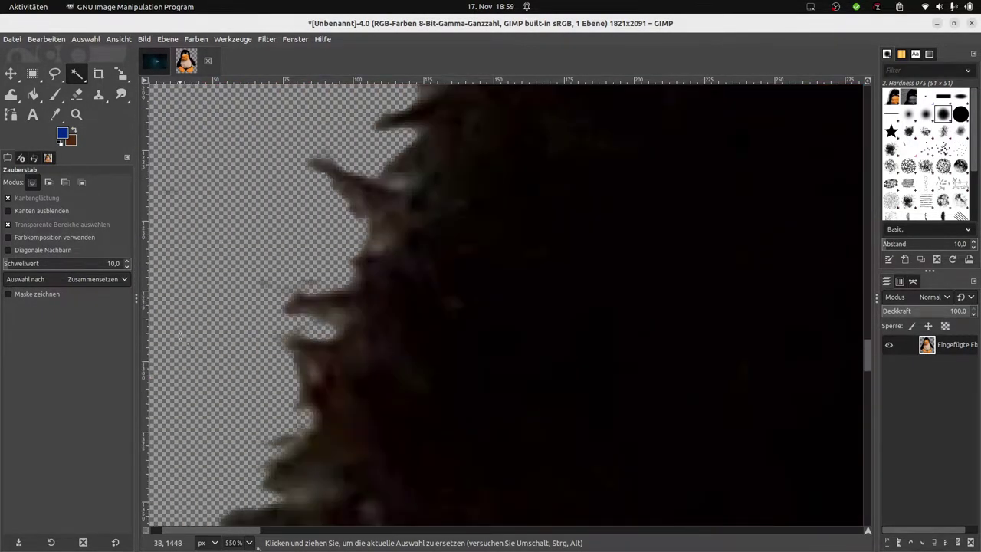
scroll(276, 306, up, 3)
scroll(322, 299, up, 3)
scroll(338, 295, up, 1)
scroll(337, 295, down, 1)
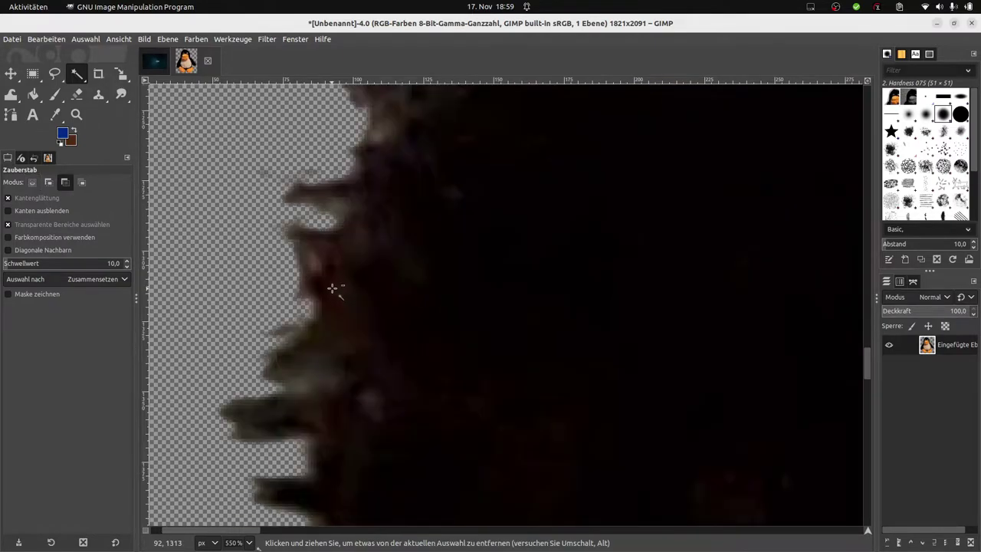
scroll(335, 289, down, 2)
scroll(334, 287, down, 2)
scroll(333, 286, down, 1)
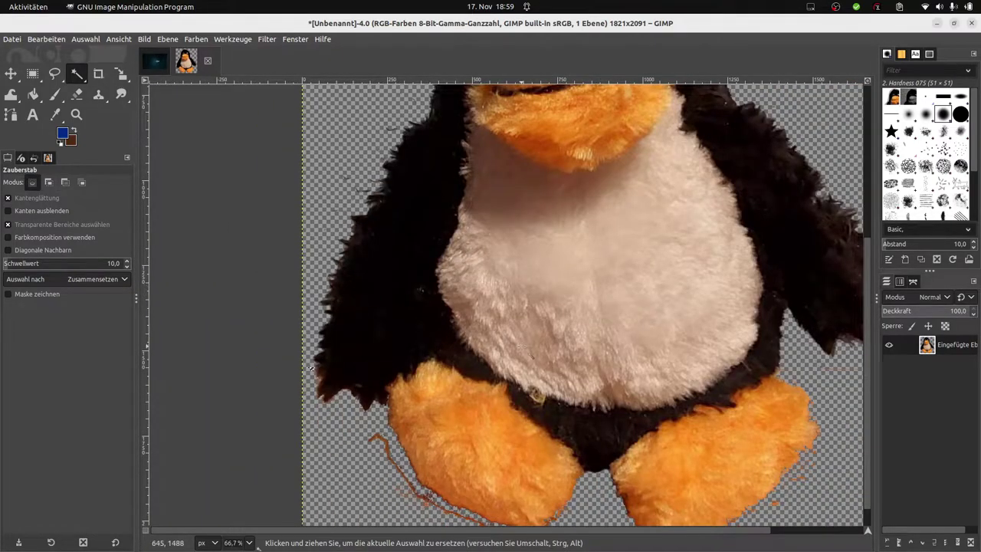
Drag the Fuzzy Select threshold up to 255 so the whole penguin is selected
scroll(311, 368, down, 1)
scroll(537, 295, up, 3)
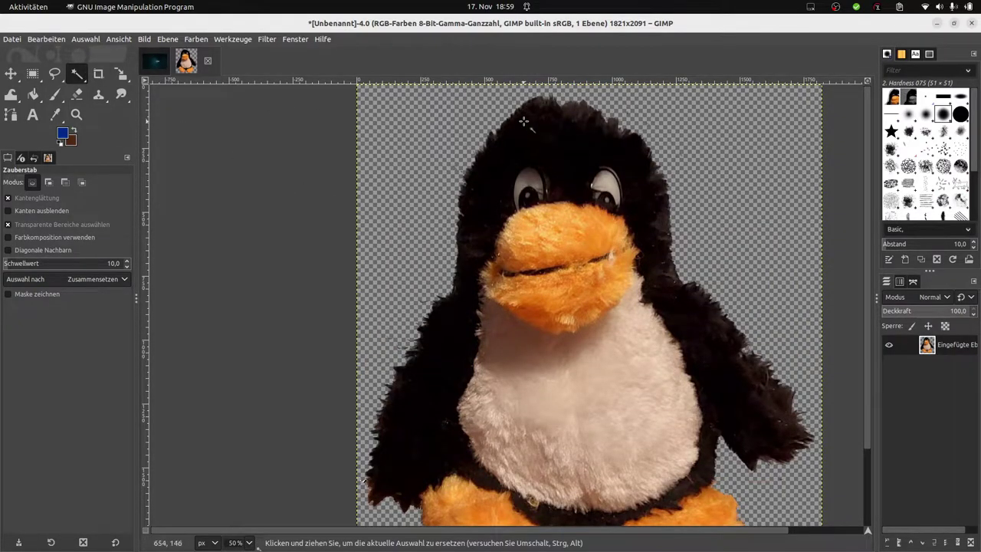
drag(521, 111, 285, 241)
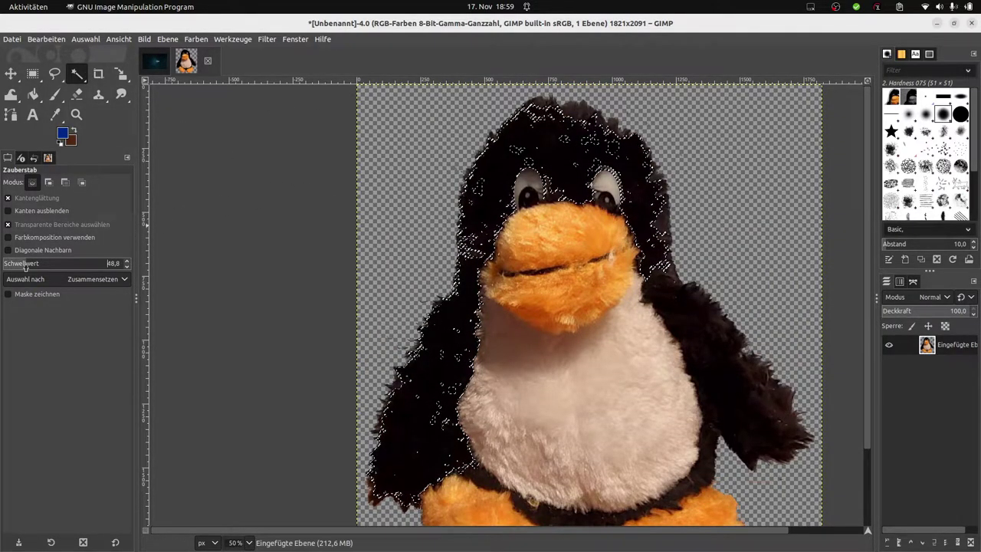
key(ctrl+shift+a)
drag(499, 135, 63, 263)
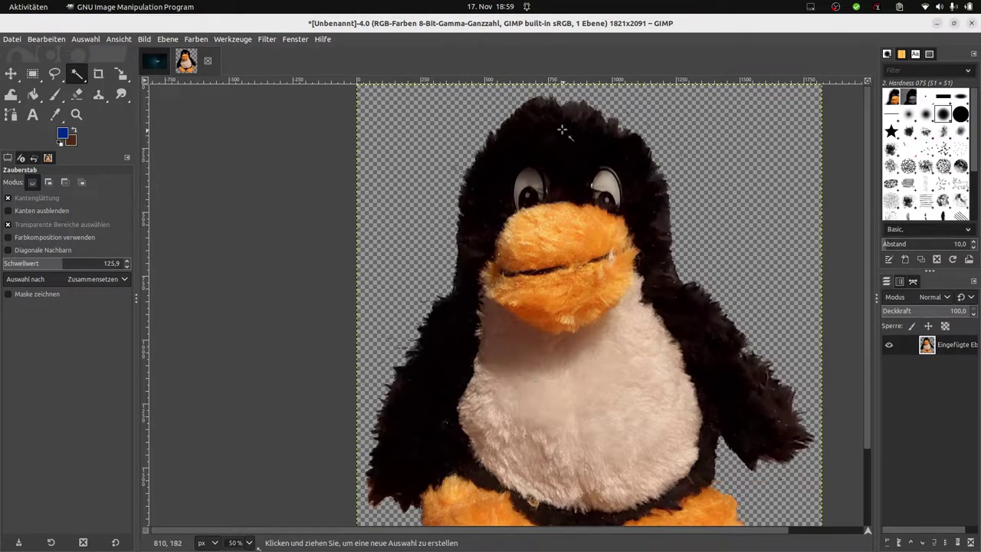
drag(539, 103, 186, 250)
drag(187, 250, 91, 264)
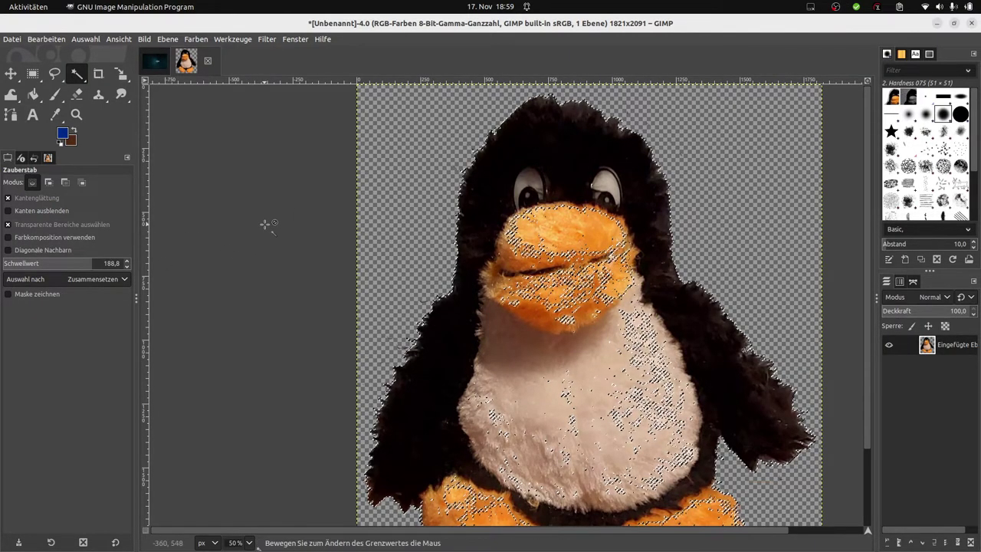
scroll(535, 301, down, 3)
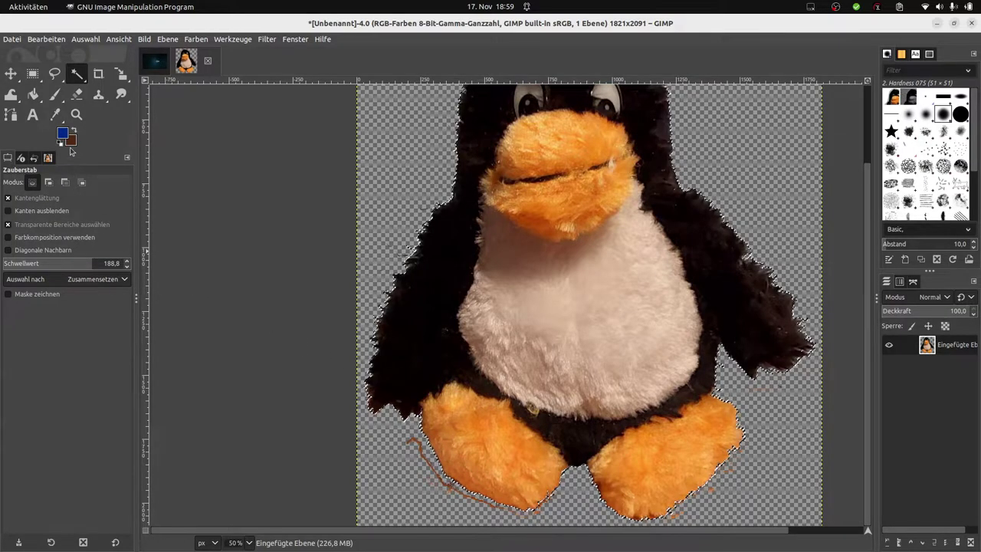
Trial-cut the penguin, then undo the cut and clear the selection
key(ctrl)
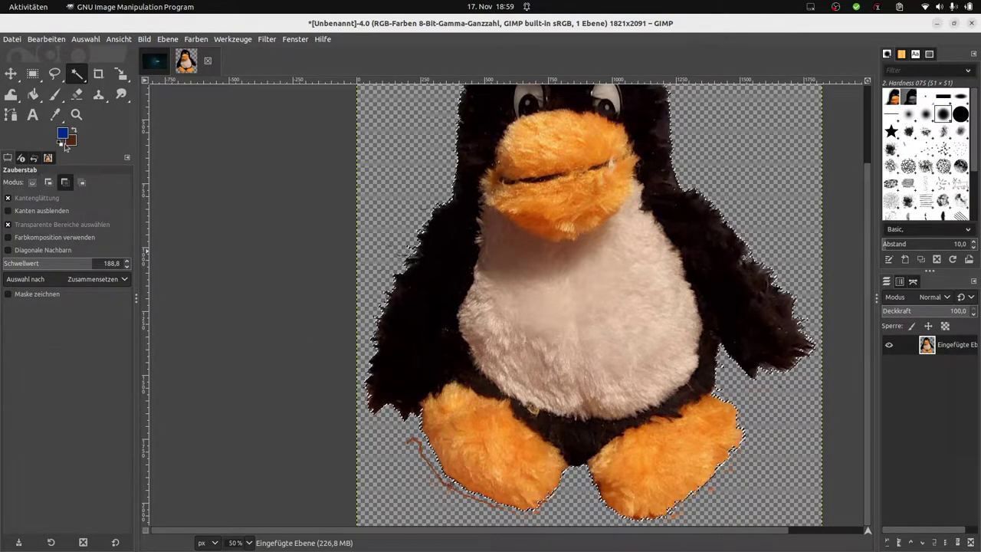
key(ctrl+x)
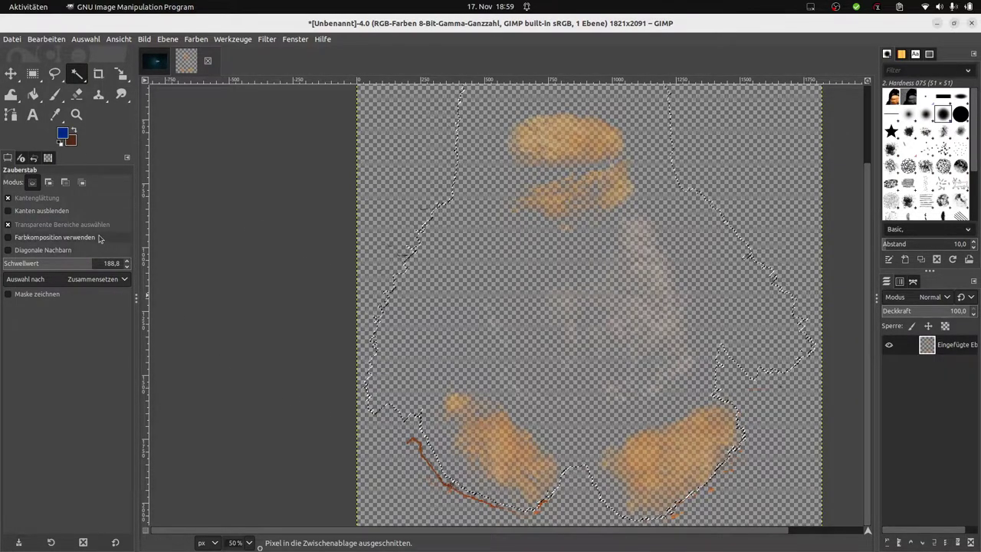
click(46, 39)
click(76, 64)
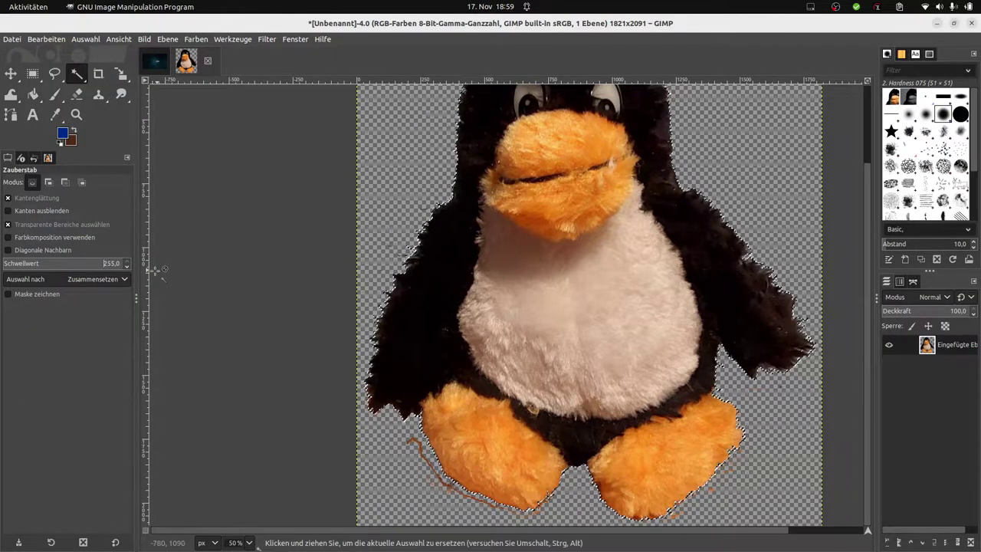
key(ctrl+shift+a)
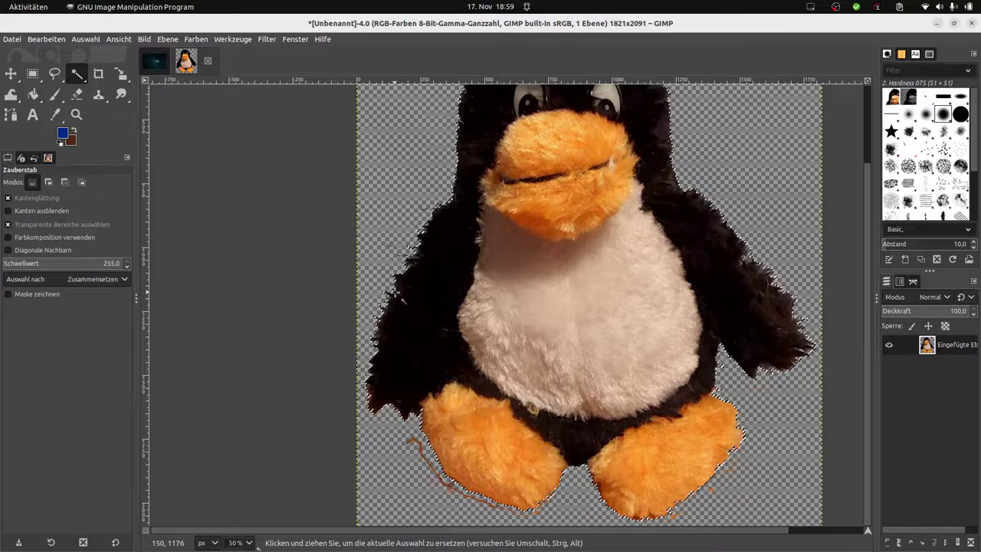
Cut the penguin and paste it as a new 1773×2035 px image
key(ctrl+x)
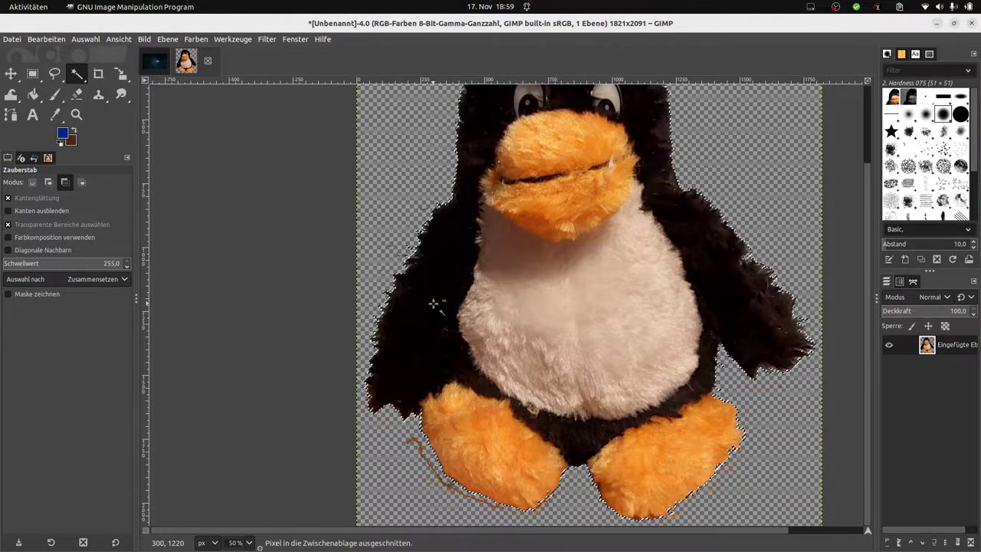
click(50, 41)
mouse_move(62, 187)
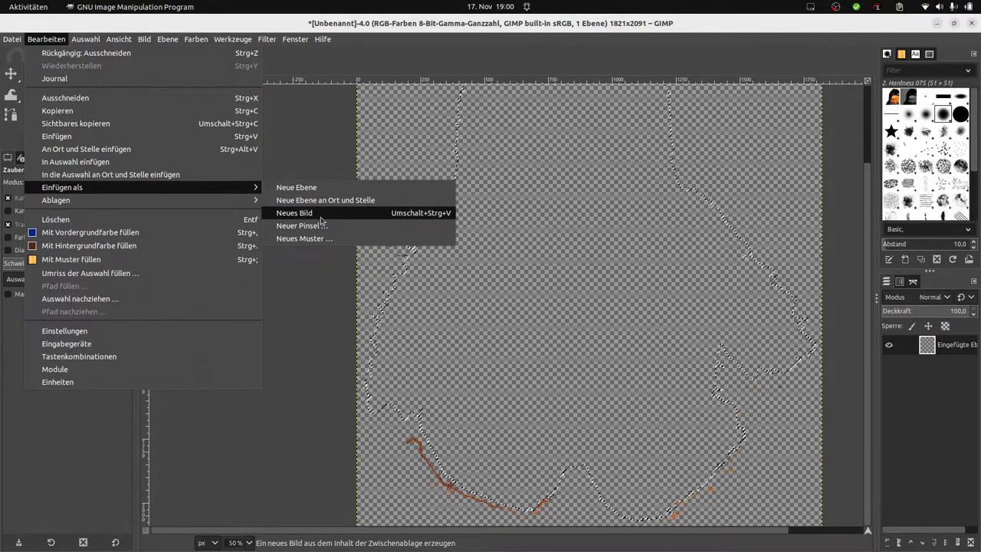
click(322, 213)
Fuzzy-select the transparent surround at threshold 255 and cut away the edge fringe pixels
ctrl+scroll(555, 392, up, 3)
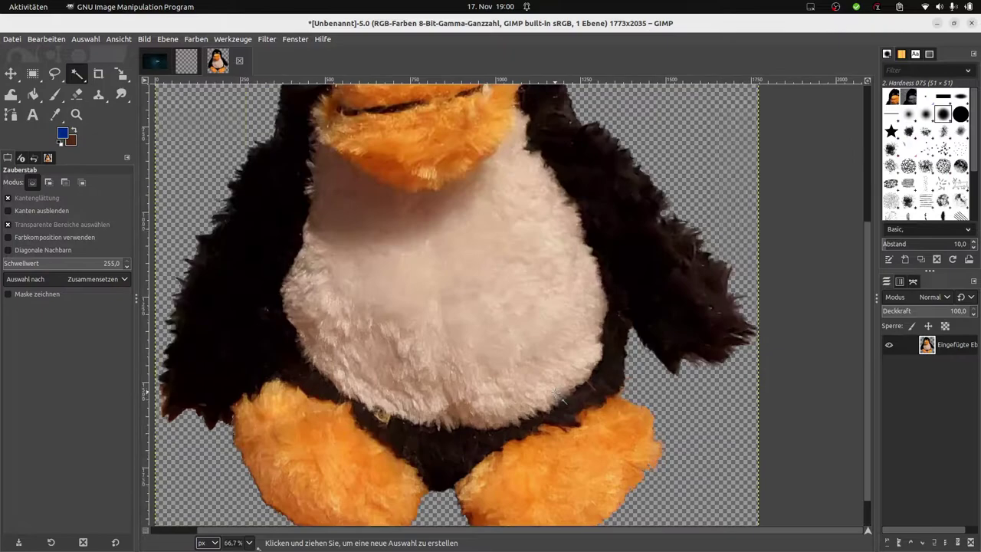
ctrl+scroll(555, 394, up, 1)
scroll(665, 448, down, 5)
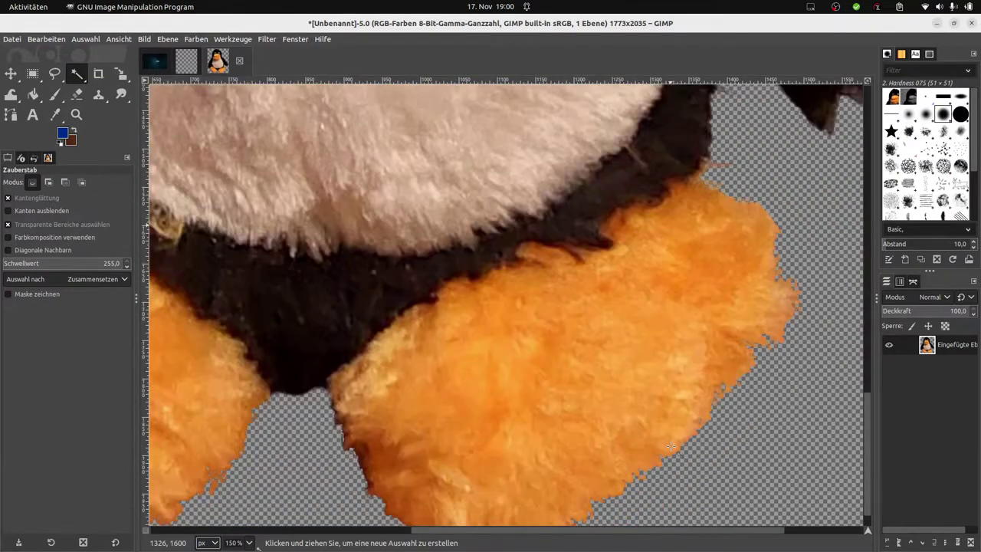
scroll(665, 448, down, 1)
drag(530, 531, 344, 532)
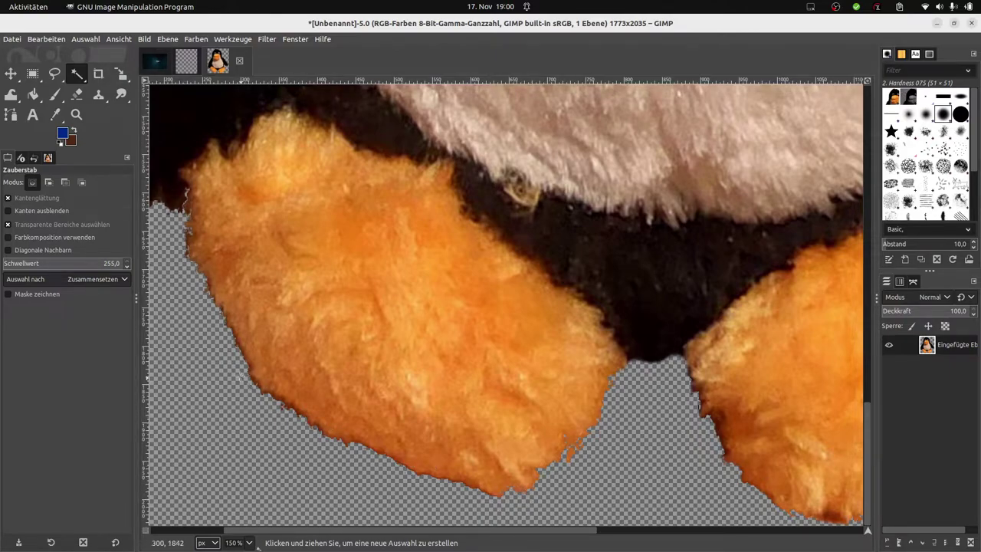
ctrl+scroll(188, 255, up, 3)
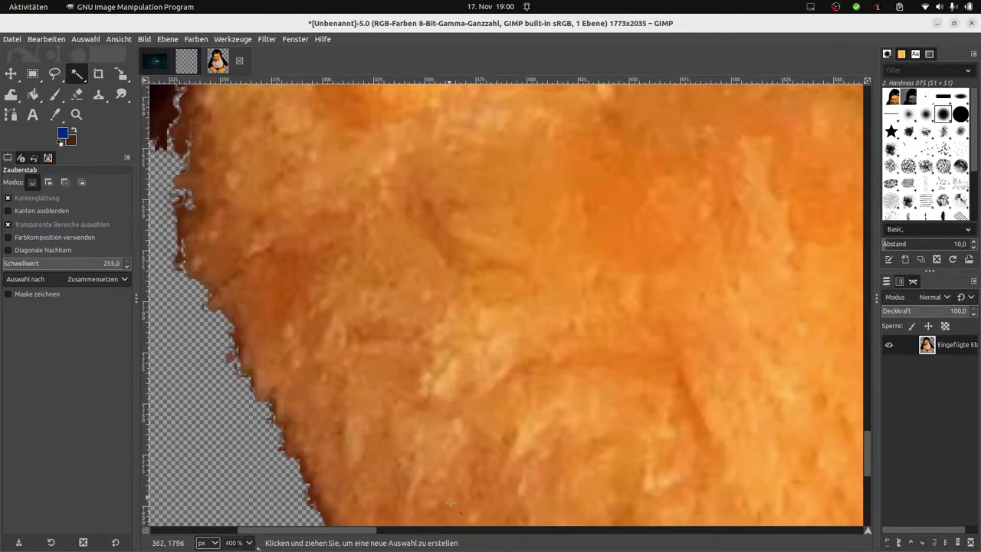
ctrl+scroll(450, 502, down, 2)
ctrl+scroll(416, 448, down, 3)
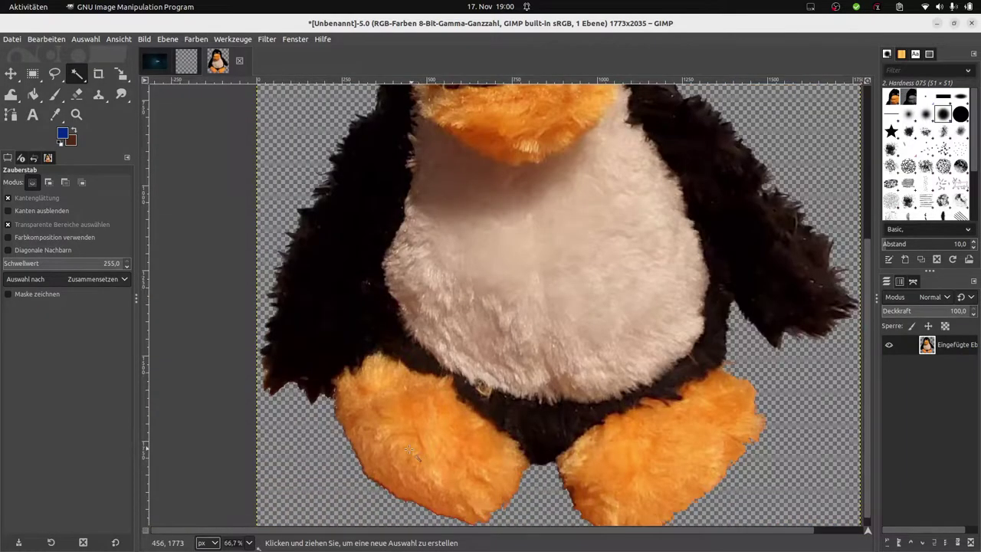
click(228, 201)
key(shift)
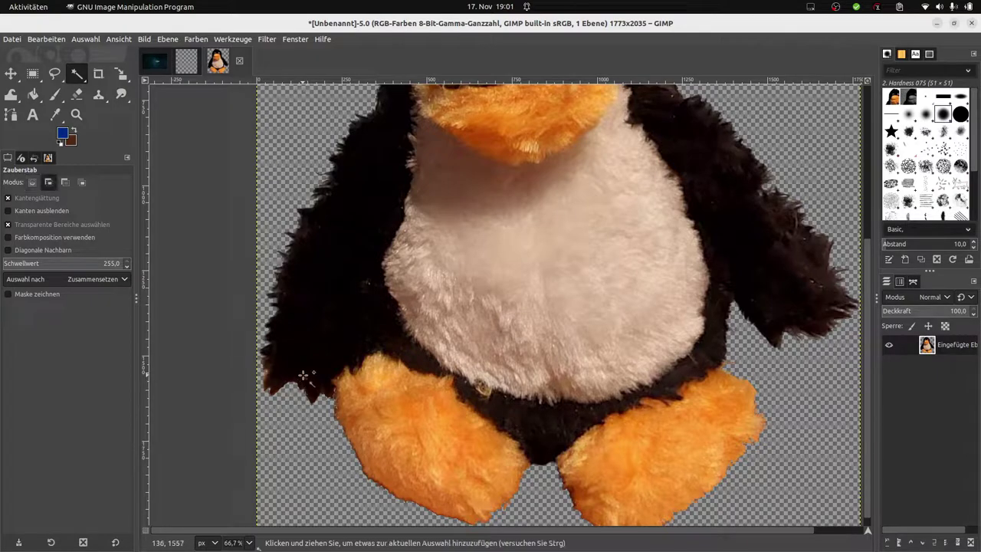
key(ctrl+x)
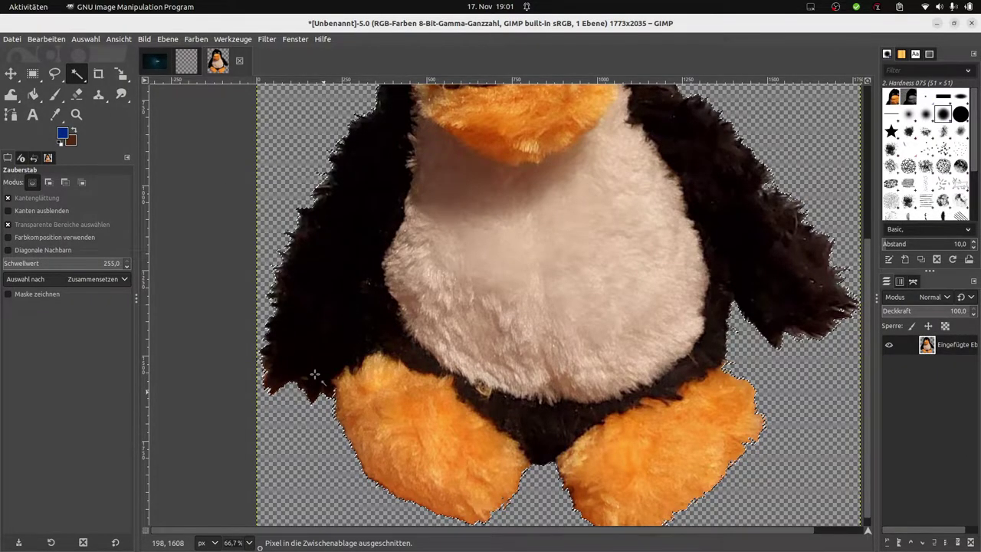
scroll(368, 466, up, 6)
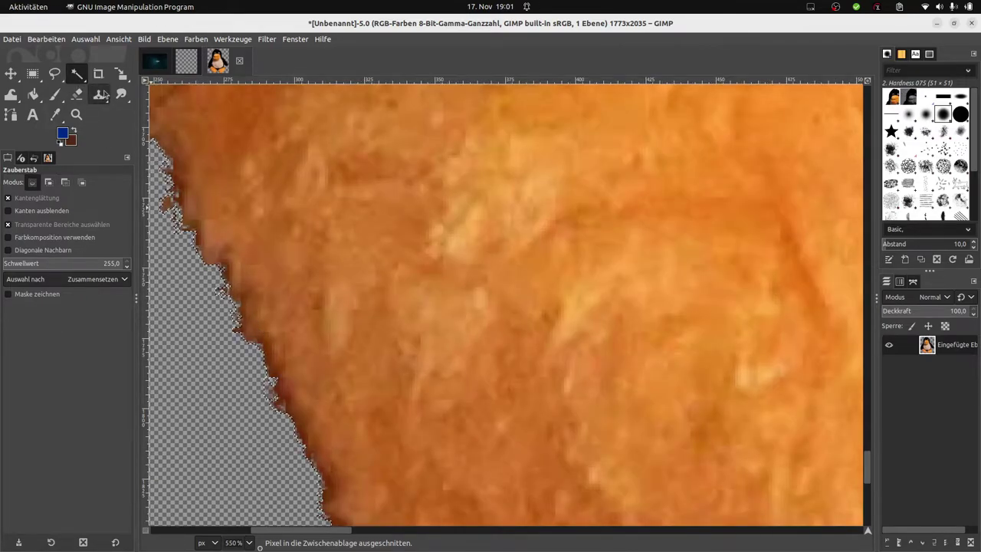
Switch to the Smudge tool at size 10 and soften the orange foot edge
click(121, 93)
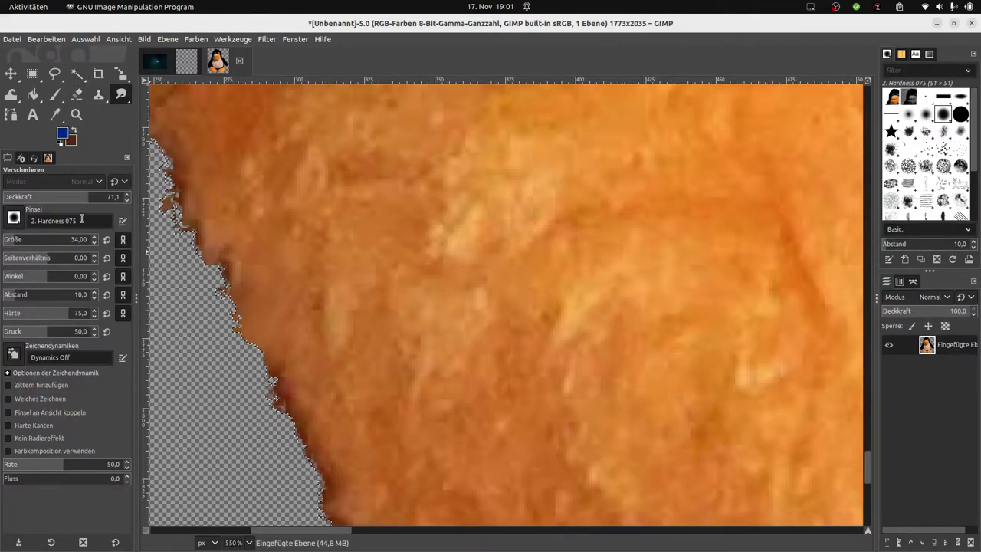
click(46, 39)
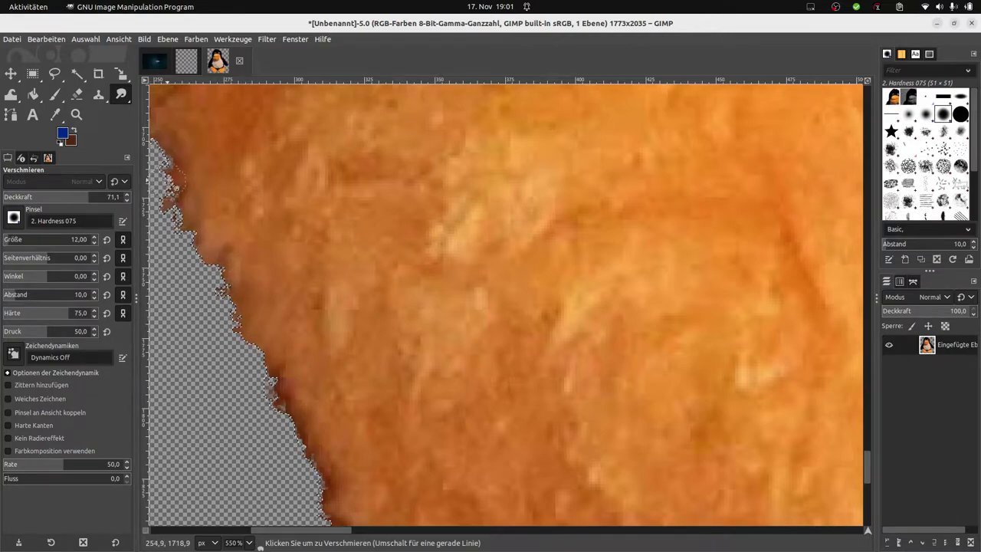
key(bracketleft)
key(bracketleft)
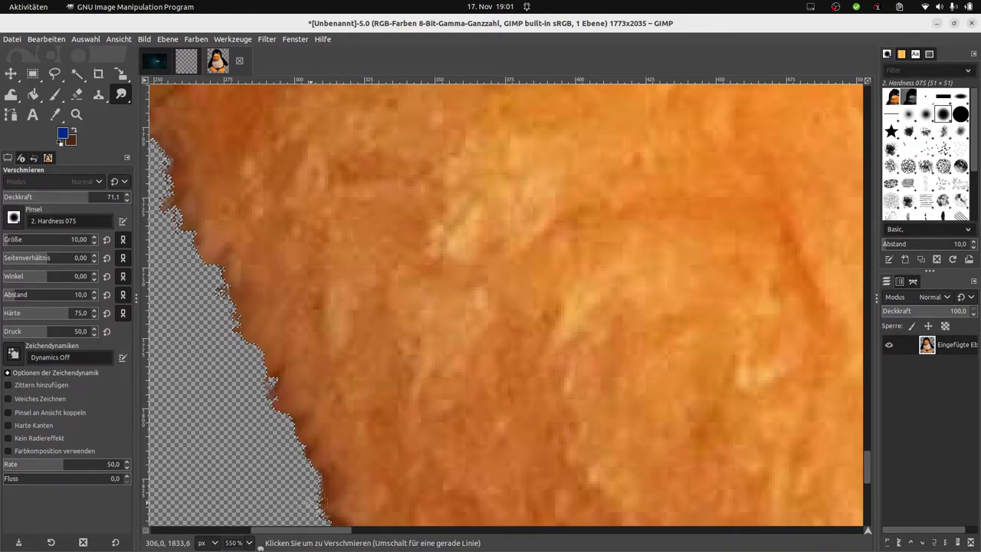
scroll(399, 502, down, 5)
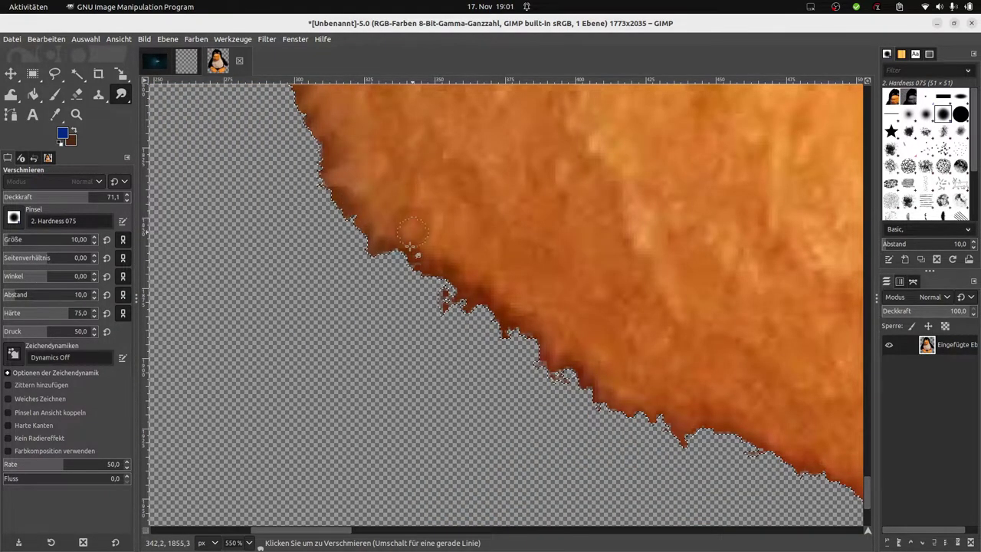
mouse_move(410, 246)
mouse_down()
mouse_move(557, 391)
mouse_move(817, 470)
mouse_up()
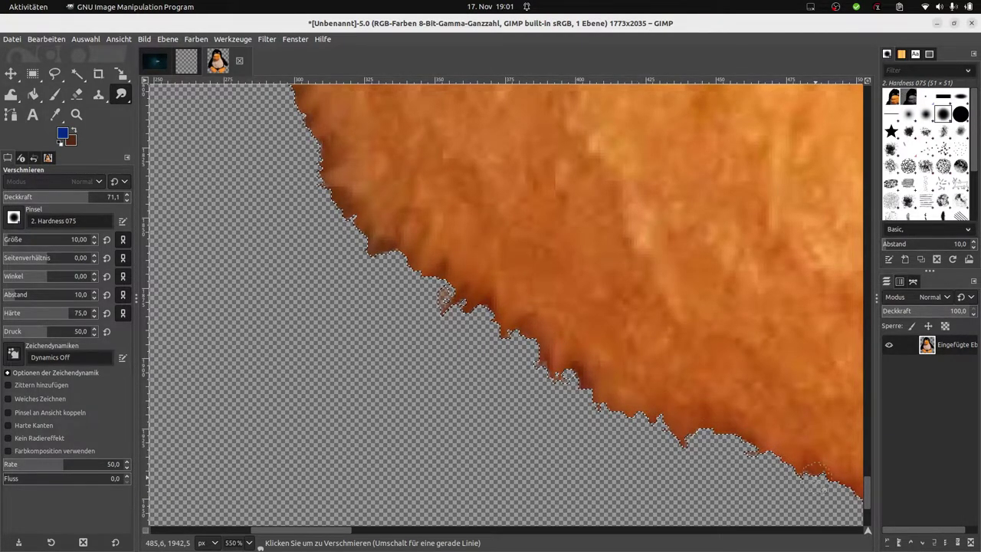
drag(383, 213, 342, 181)
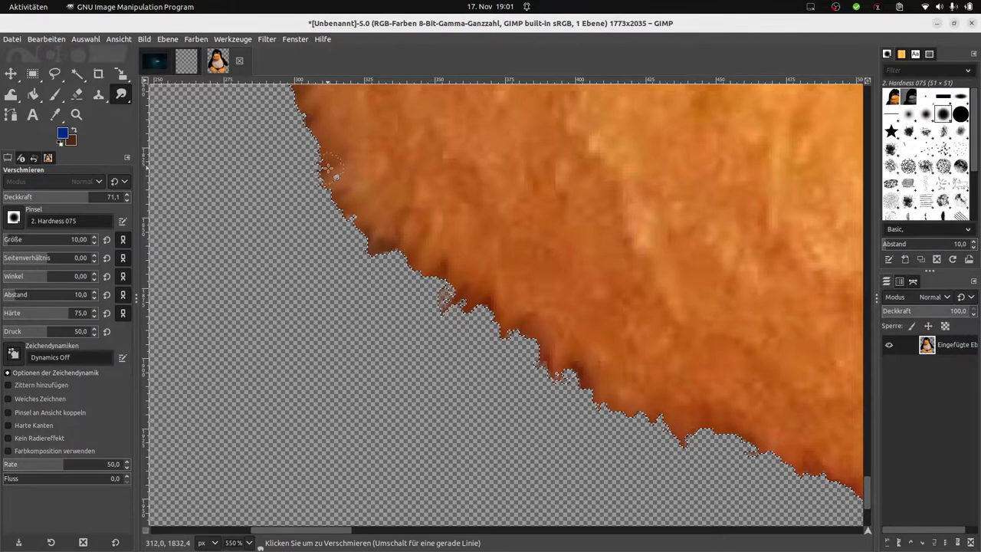
Smudge more spots of the orange edge into the transparent background
scroll(330, 184, up, 5)
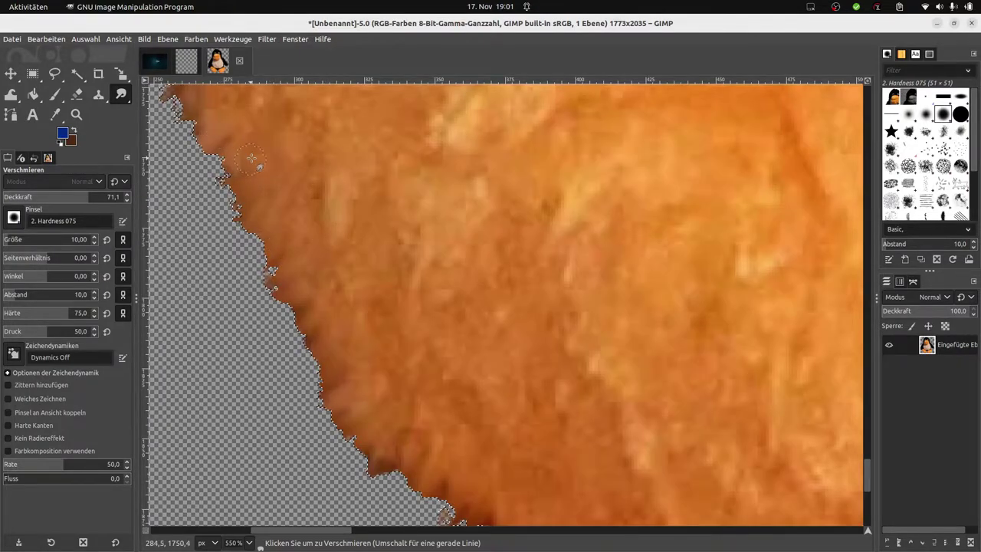
scroll(194, 206, up, 5)
scroll(383, 306, left, 8)
scroll(383, 306, up, 4)
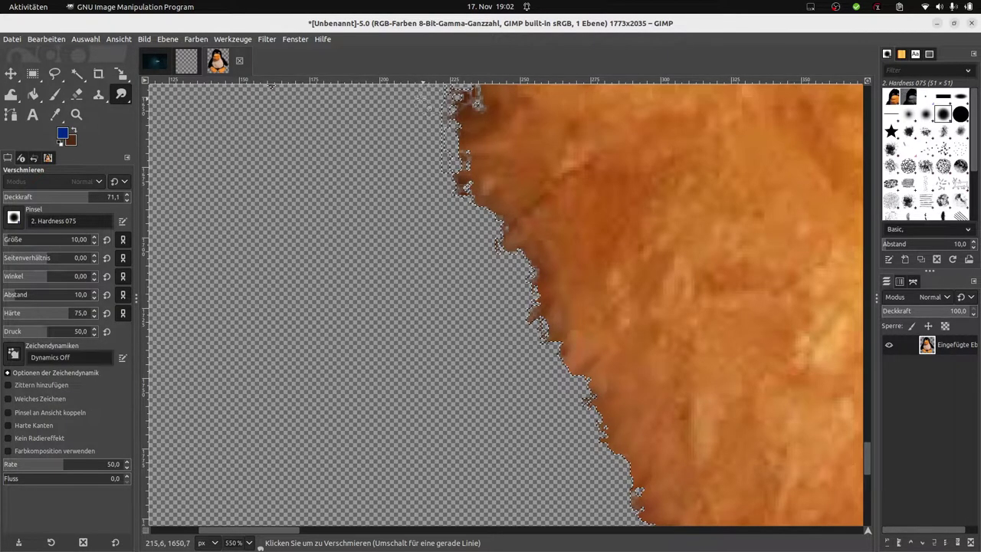
drag(472, 145, 480, 163)
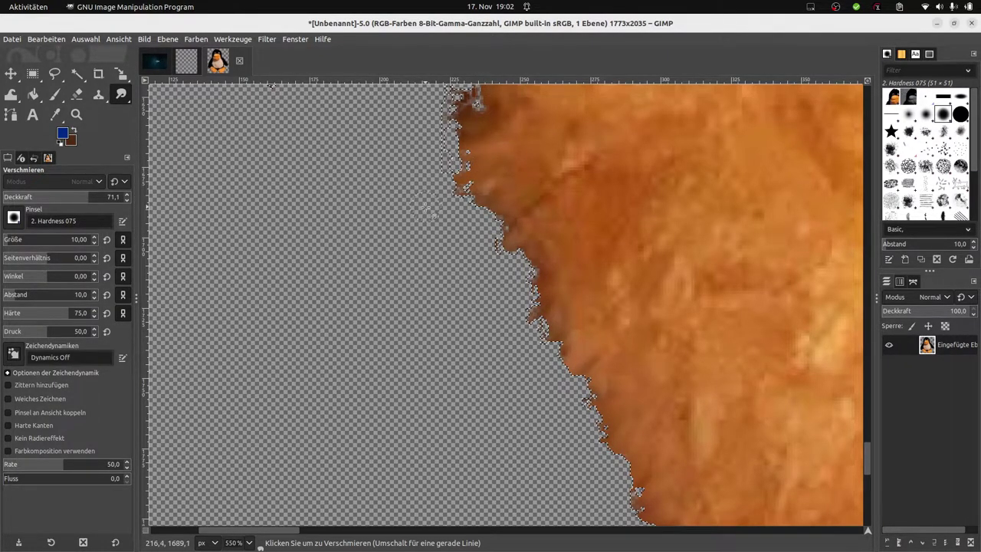
scroll(425, 207, up, 10)
drag(473, 404, 476, 435)
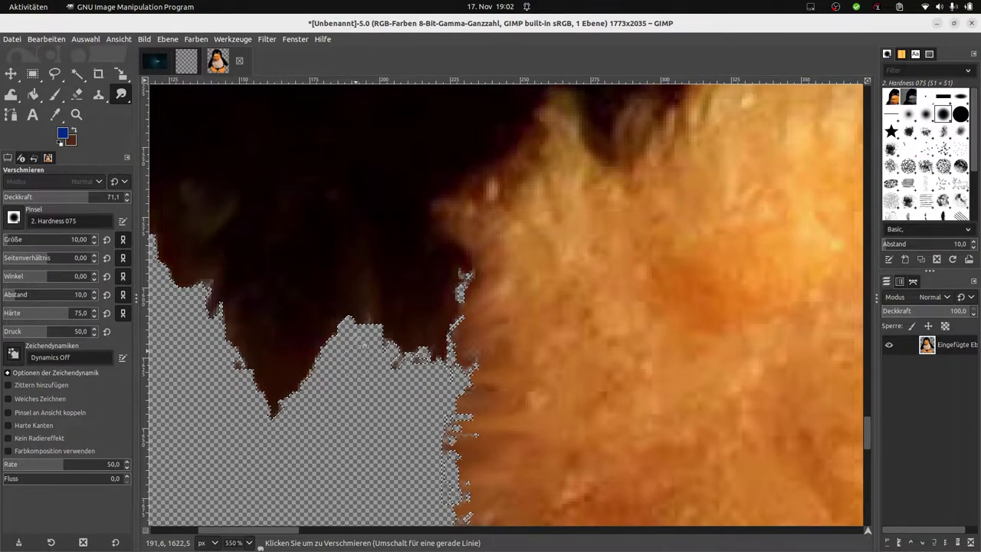
Enlarge the Smudge brush to 14 and soften the dark fur's ragged edge
scroll(346, 366, up, 1)
scroll(342, 444, down, 2)
scroll(345, 506, left, 3)
scroll(375, 322, left, 2)
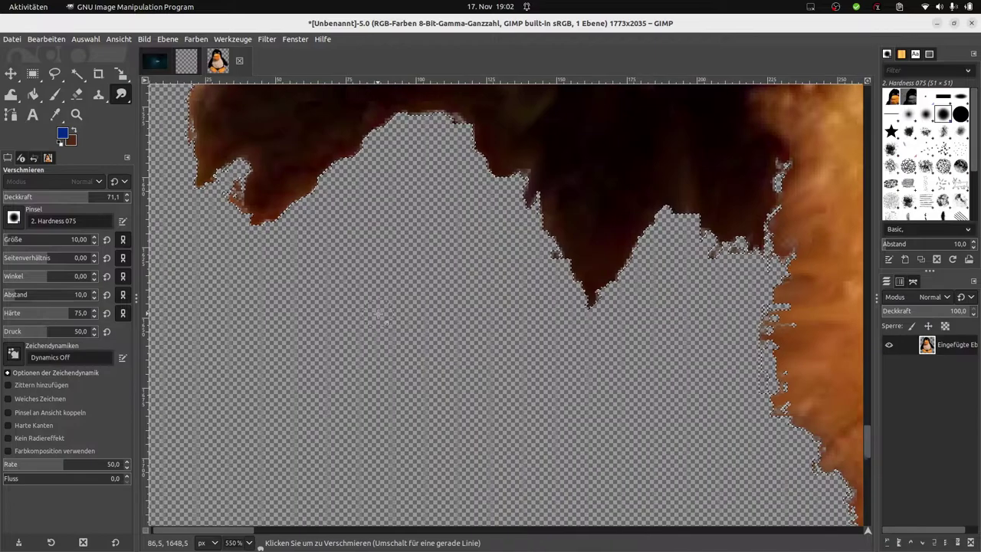
scroll(471, 273, up, 3)
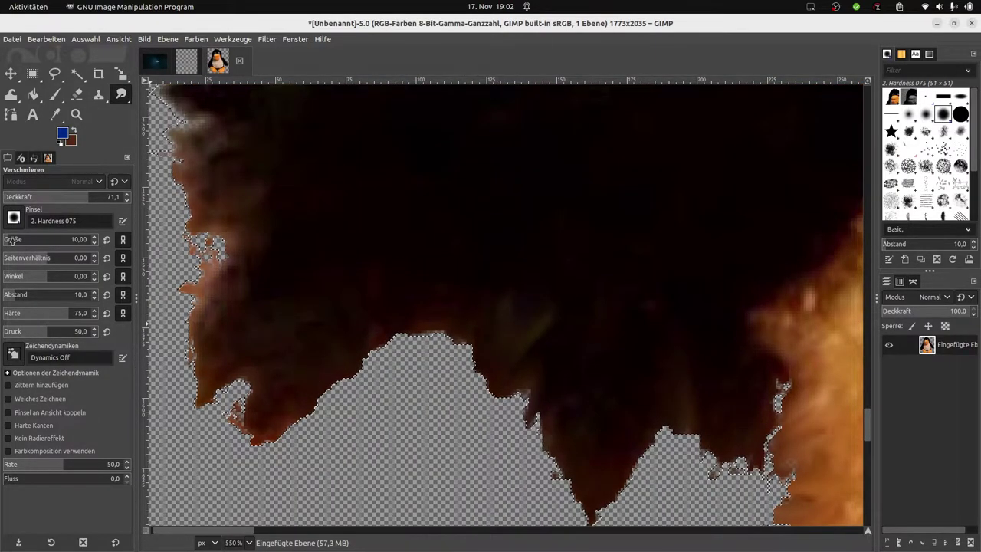
key(bracketright)
key(bracketright)
key(bracketright)
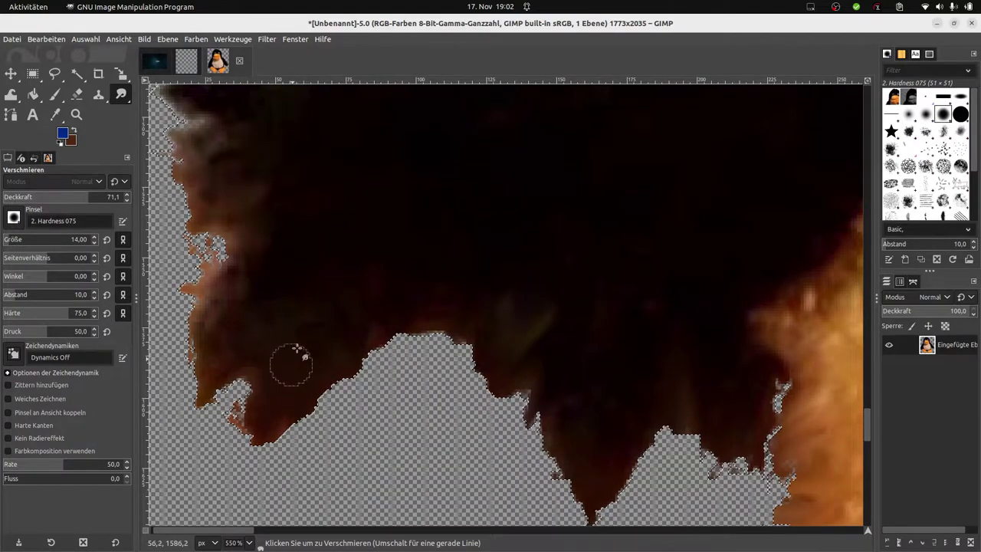
drag(173, 348, 213, 284)
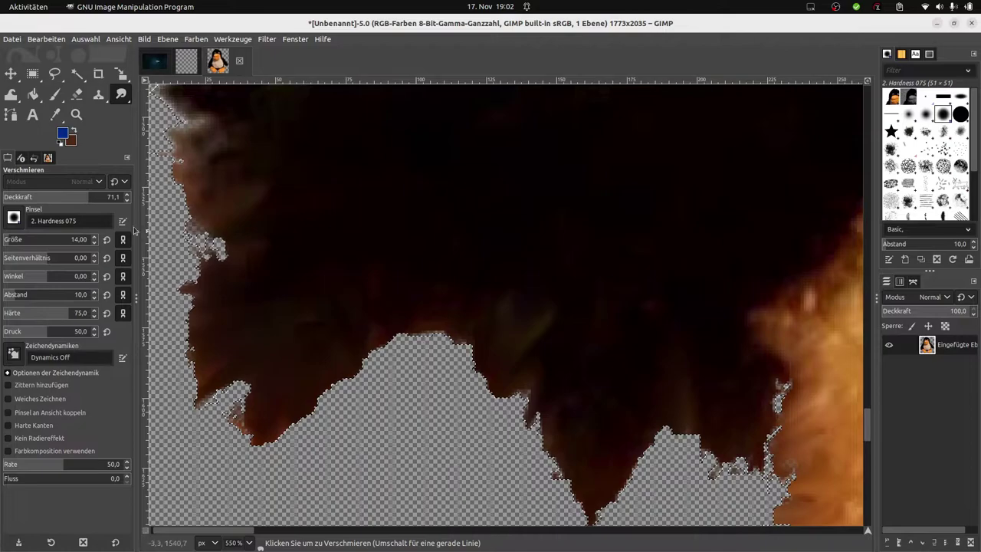
Zoom out to check the whole penguin, then zoom back into the foot
scroll(314, 228, up, 3)
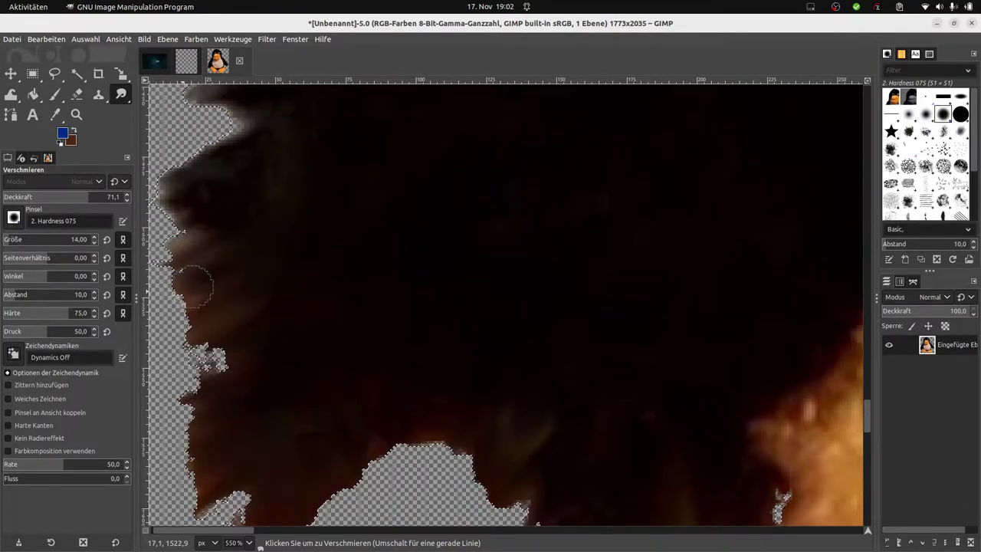
scroll(253, 396, up, 8)
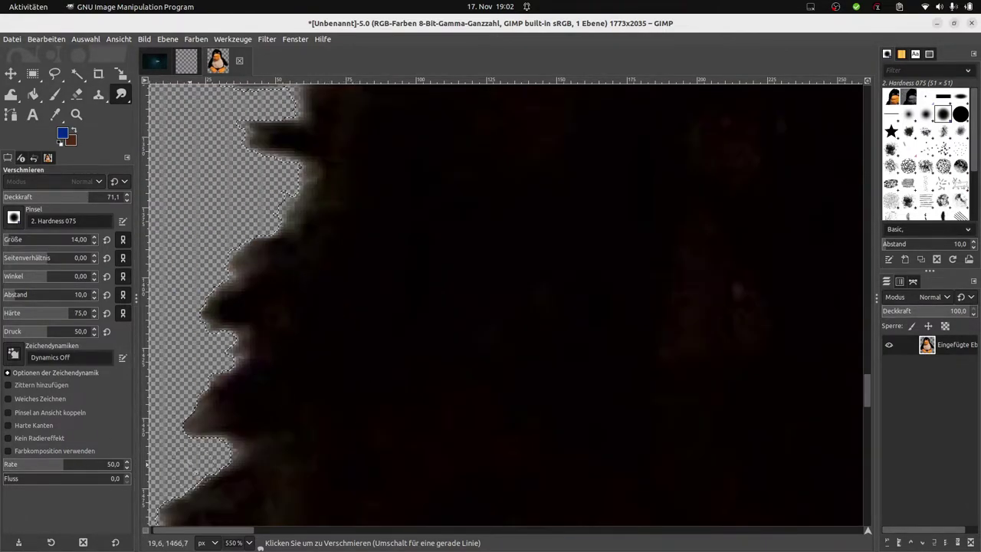
scroll(361, 182, up, 3)
scroll(361, 182, up, 3)
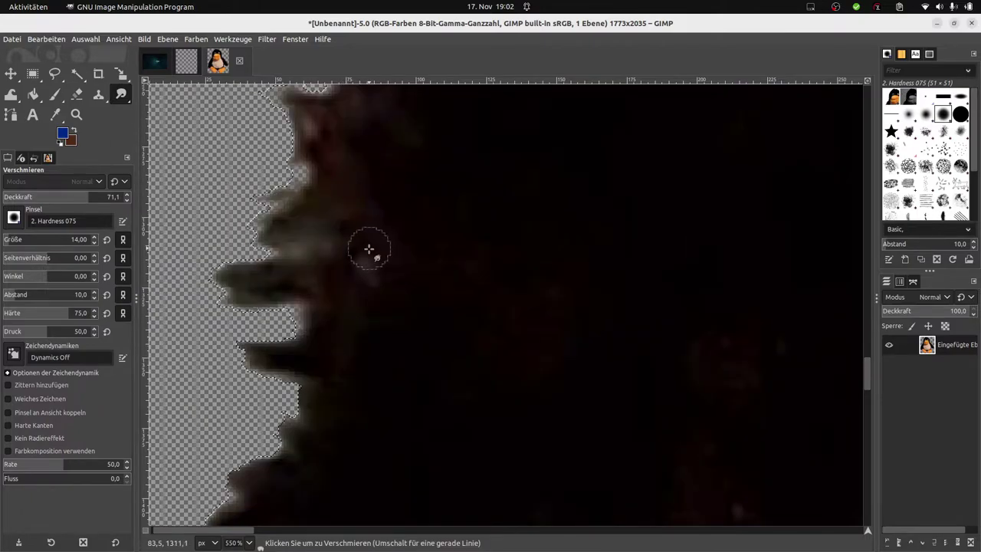
ctrl+scroll(489, 249, down, 1)
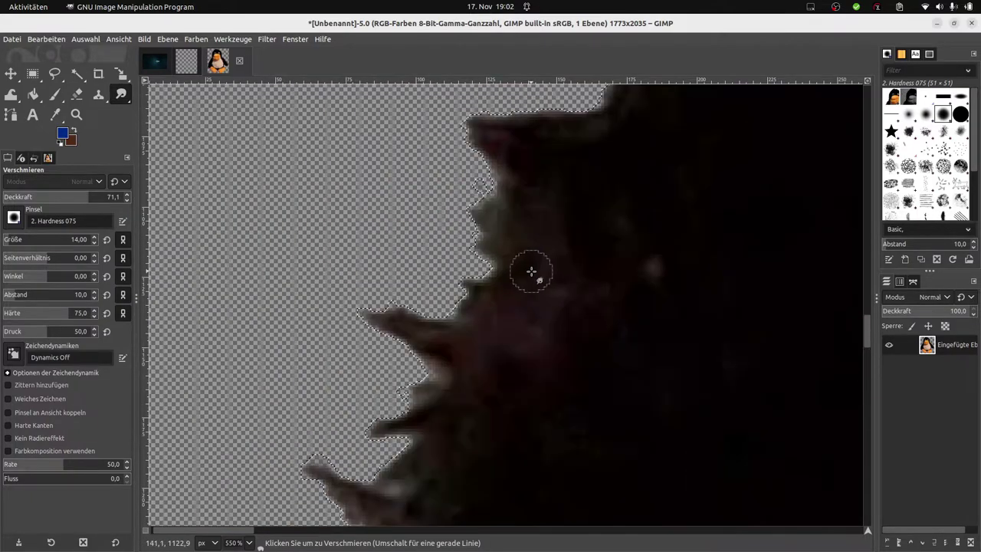
ctrl+scroll(532, 272, down, 1)
ctrl+scroll(551, 280, down, 1)
ctrl+scroll(587, 294, down, 1)
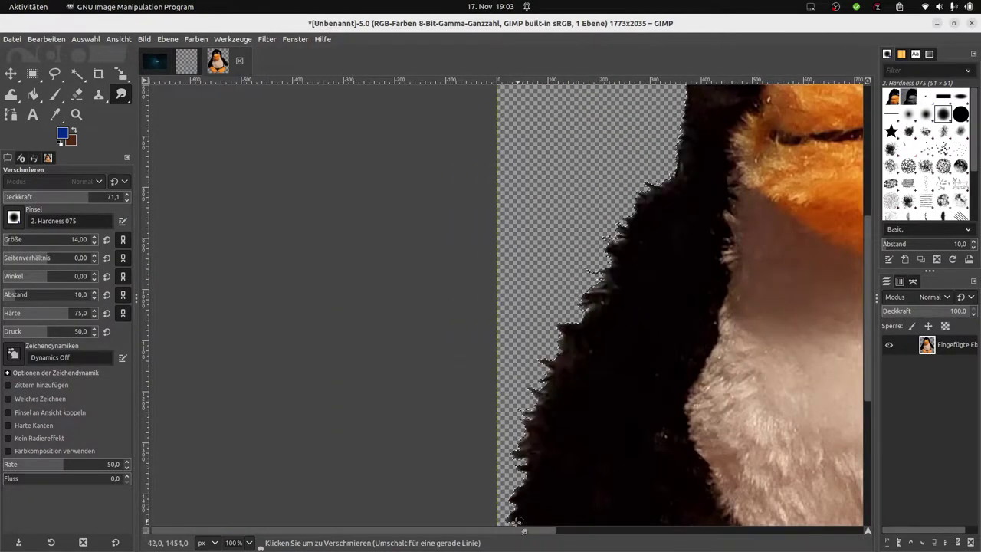
scroll(590, 295, right, 10)
scroll(597, 295, up, 3)
scroll(598, 294, up, 4)
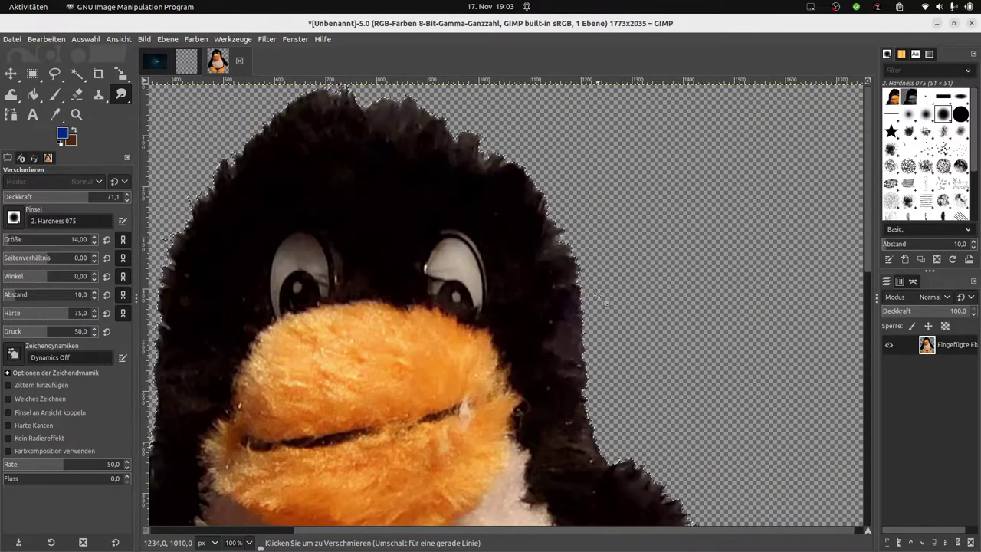
scroll(598, 294, down, 14)
scroll(598, 294, down, 1)
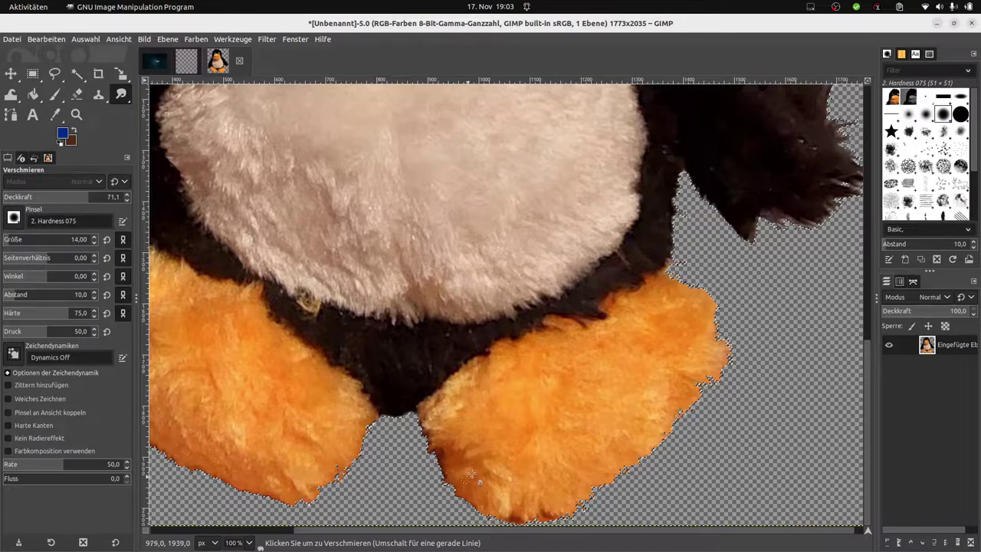
scroll(470, 476, up, 3)
scroll(452, 464, up, 3)
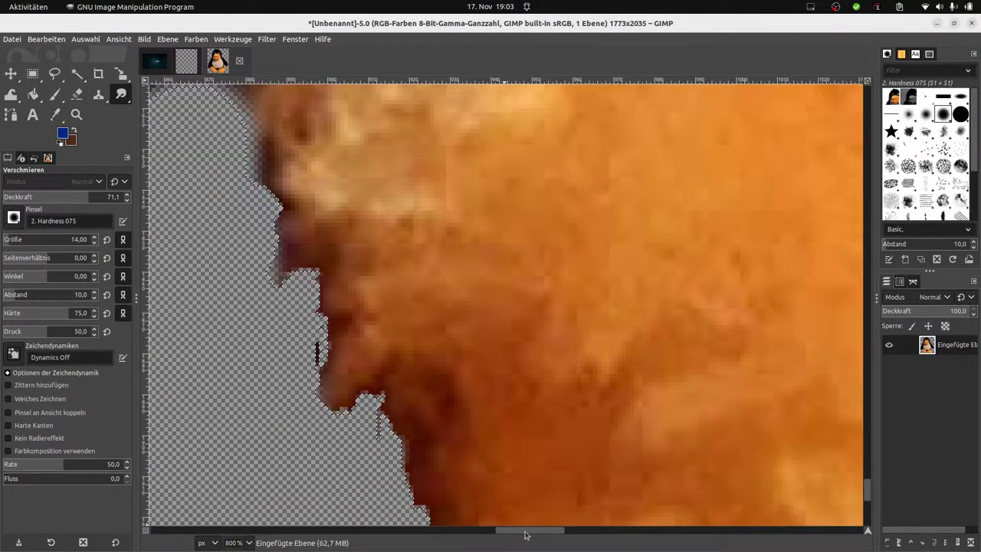
Smudge the dark fur edges into the orange and lighten the shading along them
drag(526, 530, 485, 530)
scroll(734, 350, up, 3)
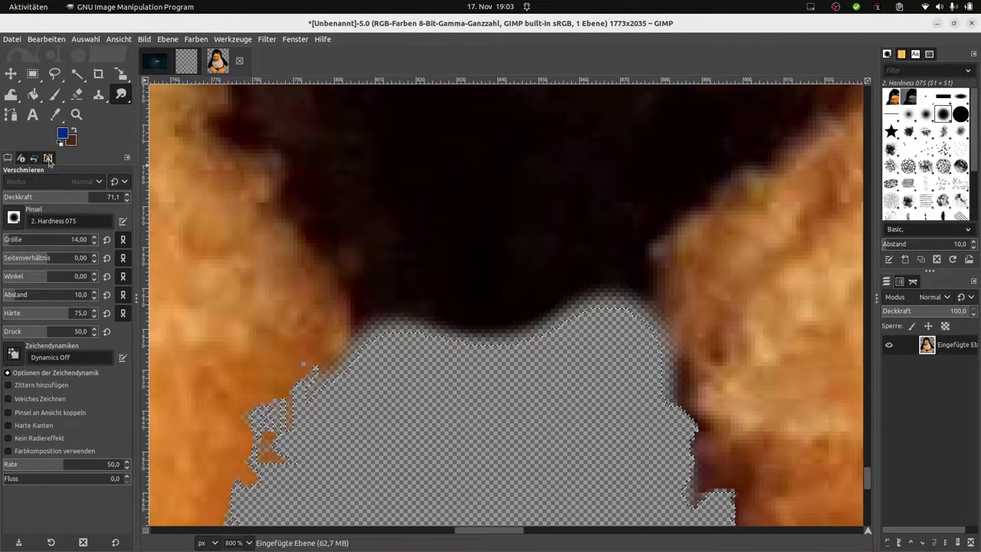
scroll(31, 240, down, 2)
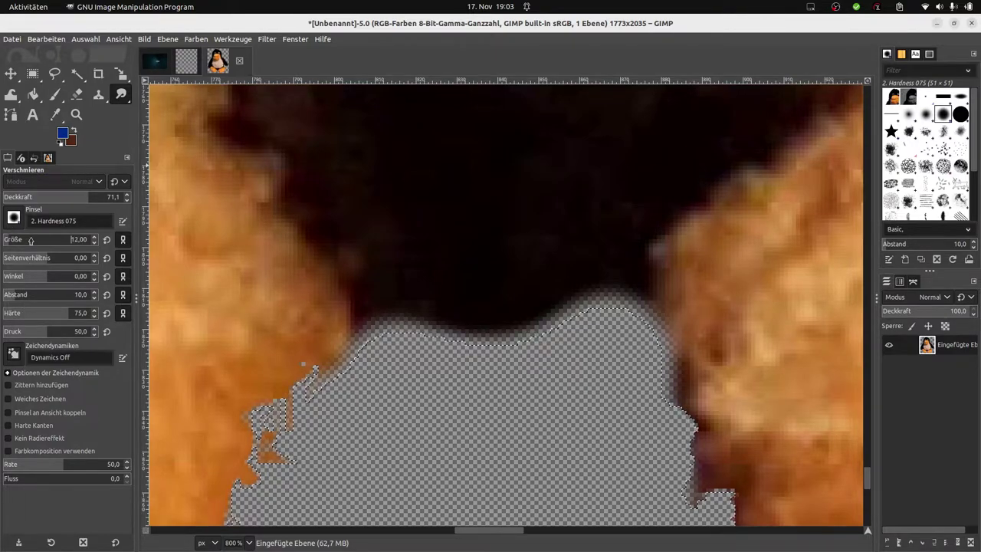
mouse_move(641, 451)
mouse_down()
mouse_move(690, 383)
mouse_move(682, 345)
mouse_move(689, 366)
mouse_move(775, 435)
mouse_move(721, 460)
mouse_up()
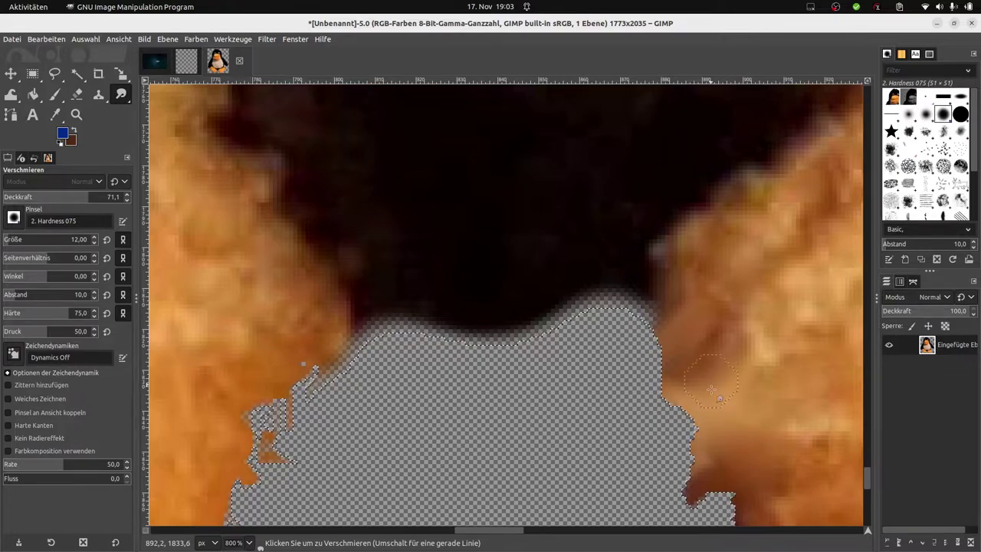
scroll(859, 383, down, 5)
scroll(858, 384, right, 4)
scroll(870, 383, up, 5)
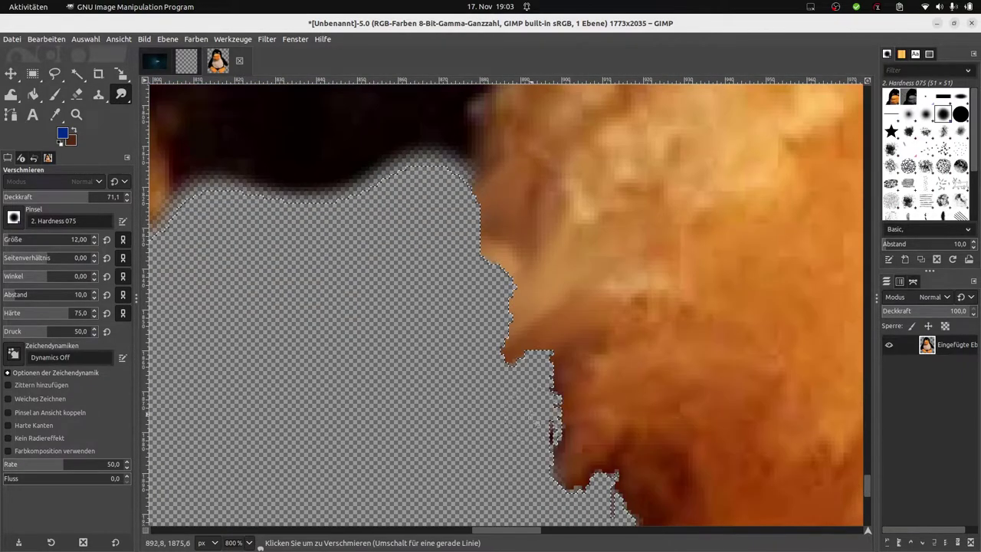
scroll(806, 470, down, 5)
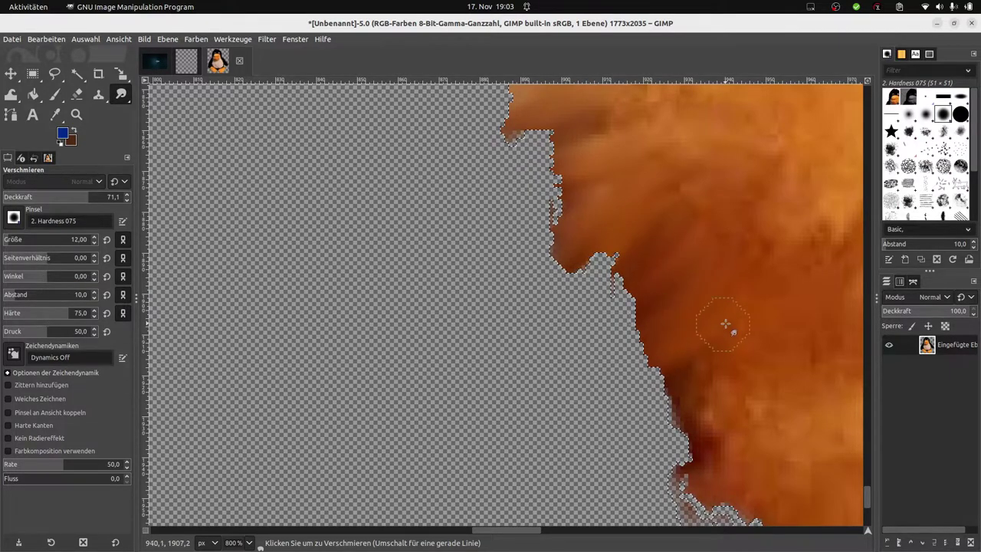
drag(726, 325, 637, 463)
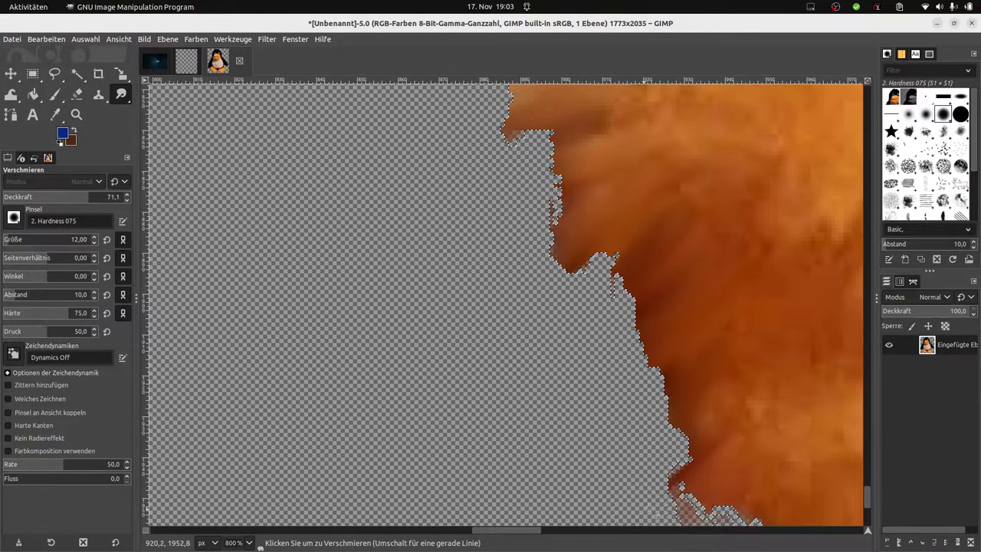
Smooth the reddish fringe and smear the ragged fur tufts on the penguin's right side
scroll(605, 471, down, 5)
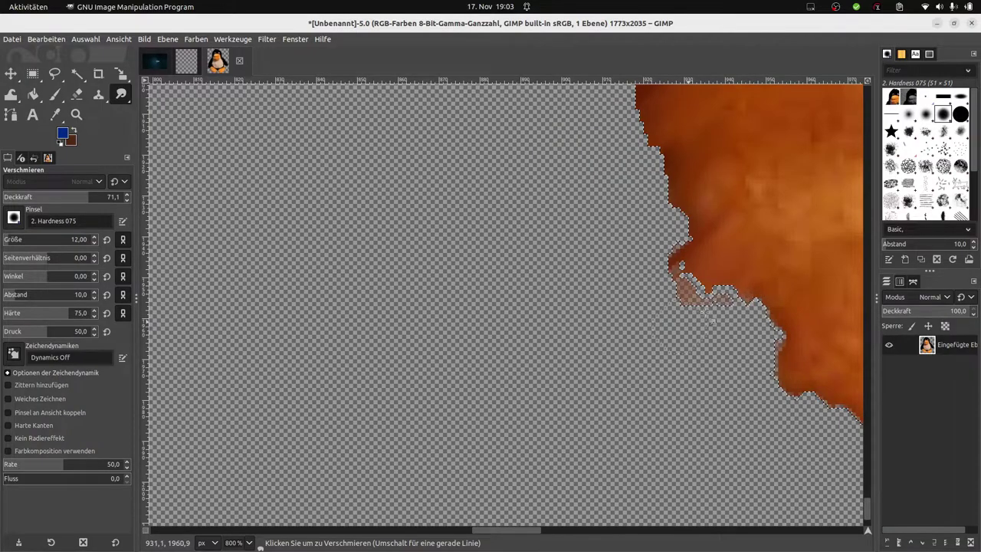
drag(708, 315, 780, 323)
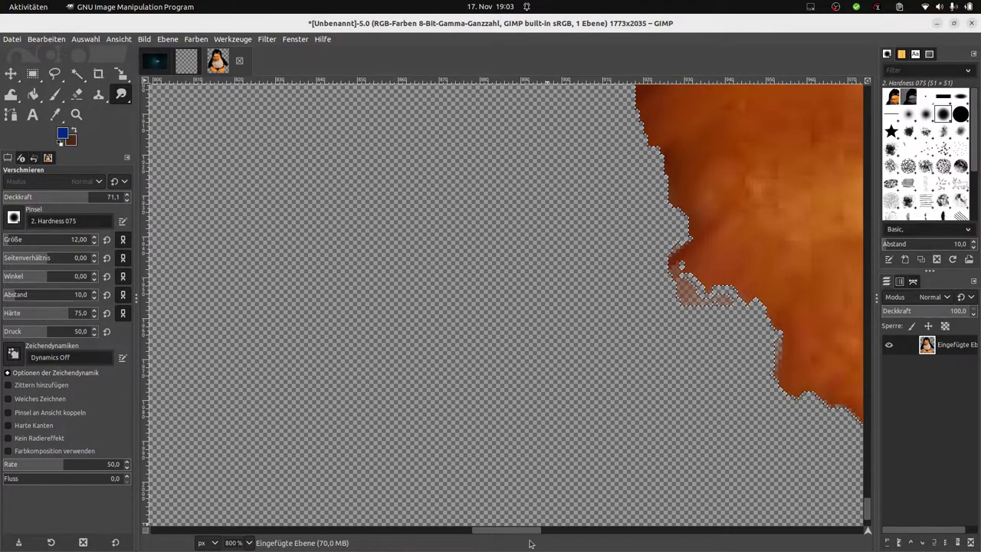
scroll(789, 475, right, 5)
scroll(843, 491, right, 3)
scroll(867, 509, down, 2)
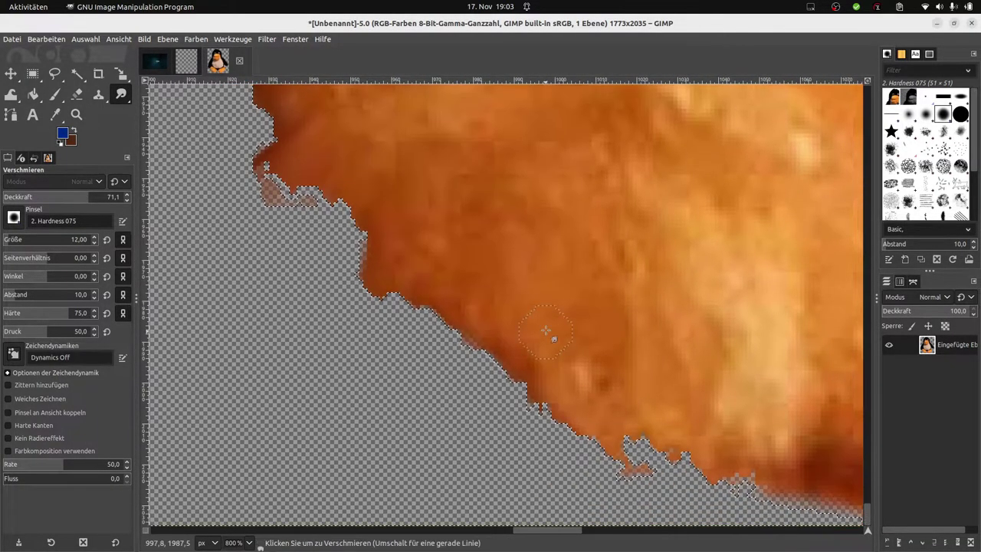
drag(721, 418, 759, 498)
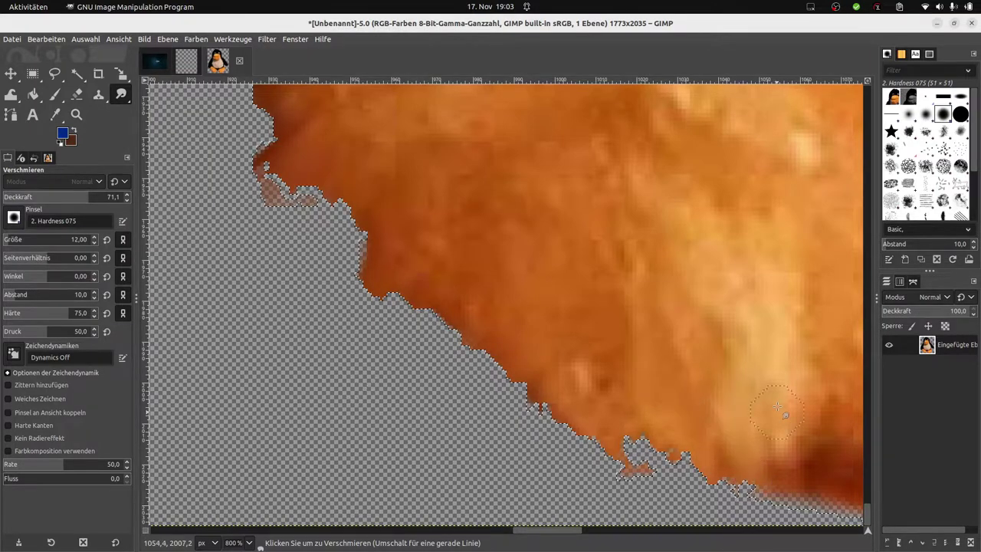
drag(766, 433, 820, 514)
drag(805, 417, 851, 521)
drag(789, 506, 858, 522)
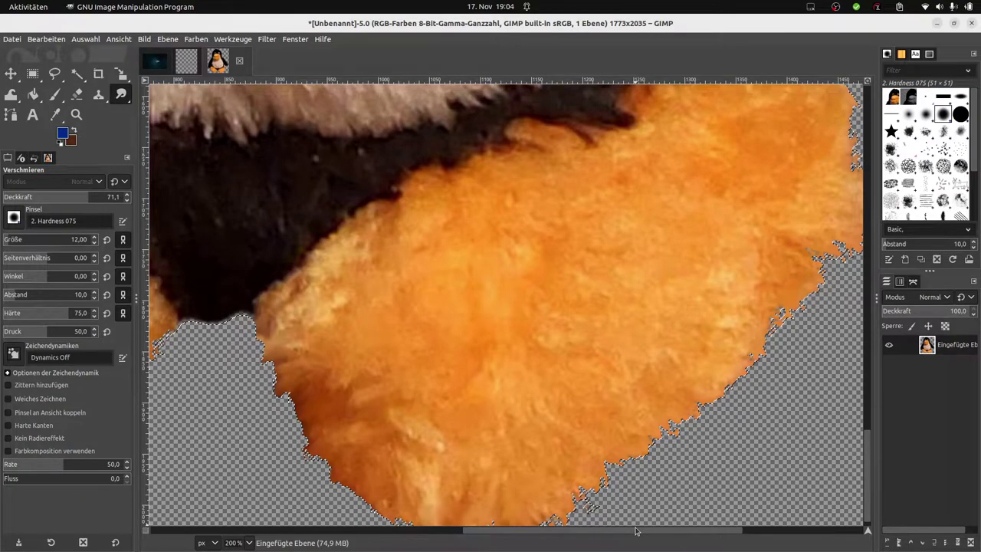
ctrl+scroll(782, 363, up, 1)
ctrl+scroll(782, 362, up, 1)
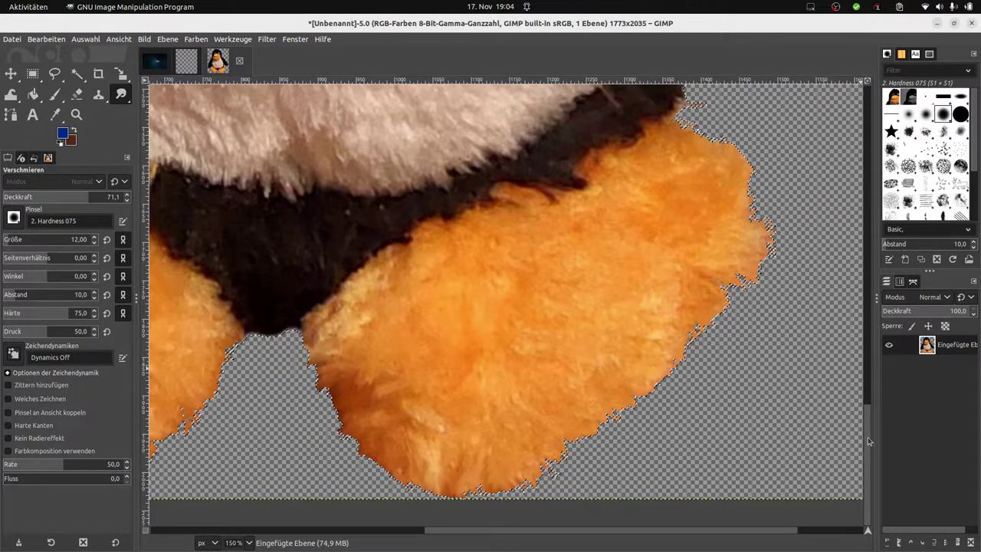
drag(867, 437, 866, 383)
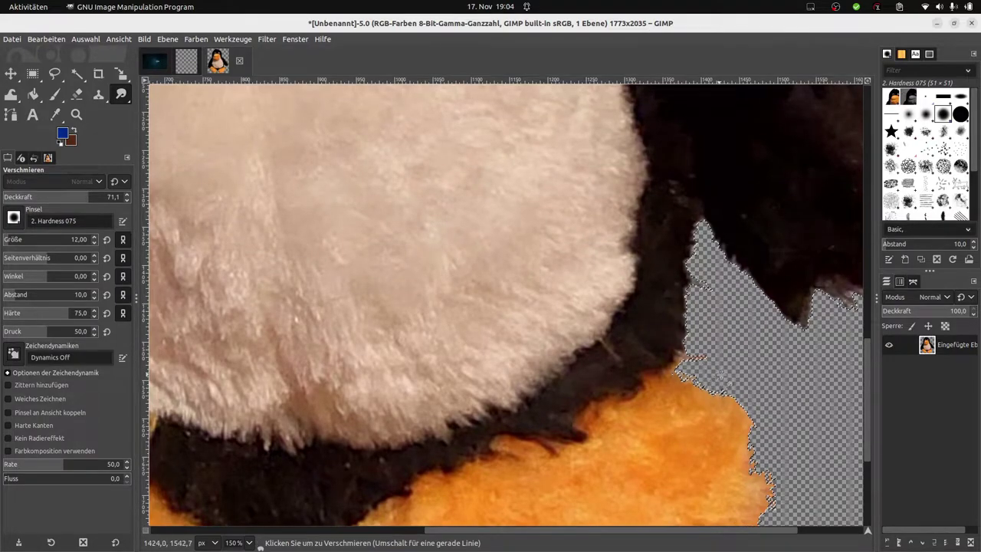
drag(749, 532, 833, 532)
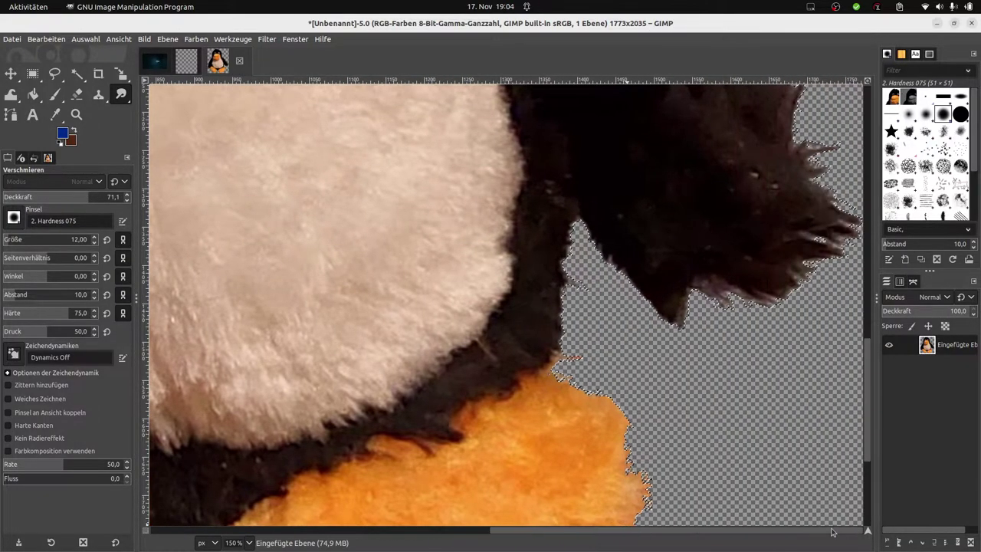
Smear the long ragged upper fur edge, then zoom out and touch up remaining tufts
ctrl+scroll(687, 268, up, 2)
ctrl+scroll(688, 267, up, 3)
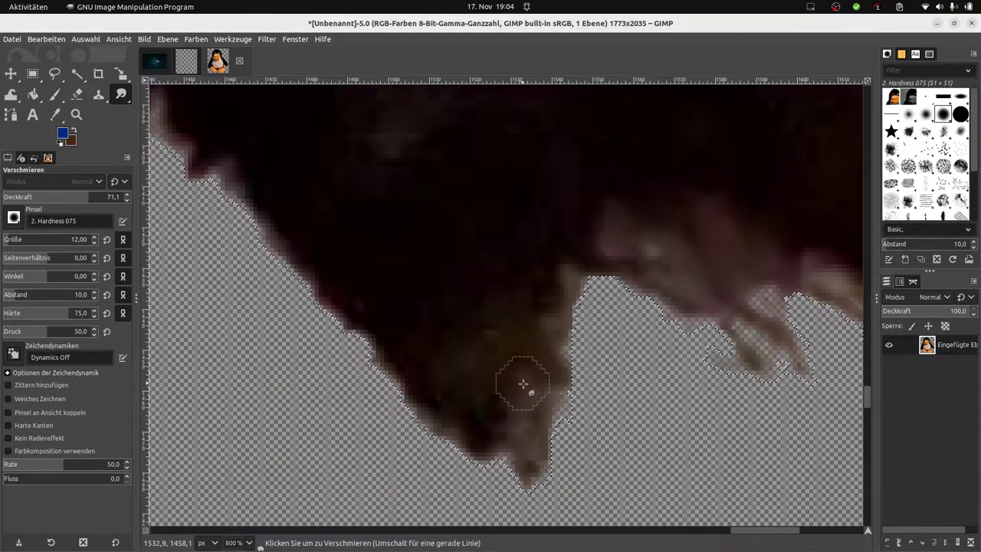
mouse_move(523, 383)
mouse_down()
mouse_move(708, 234)
mouse_move(758, 219)
mouse_move(685, 148)
mouse_move(630, 267)
mouse_move(832, 399)
mouse_up()
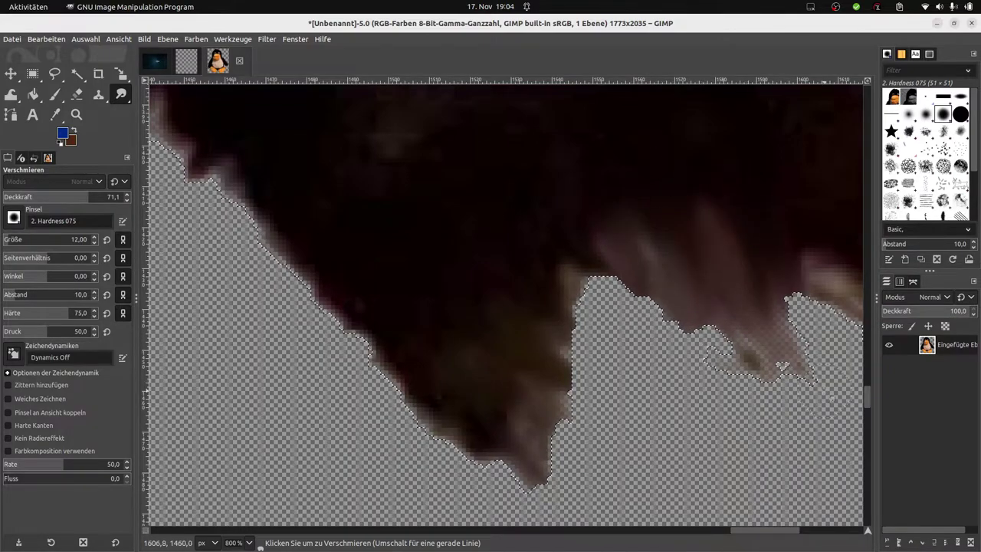
scroll(832, 399, down, 3)
scroll(832, 398, down, 3)
scroll(831, 399, down, 2)
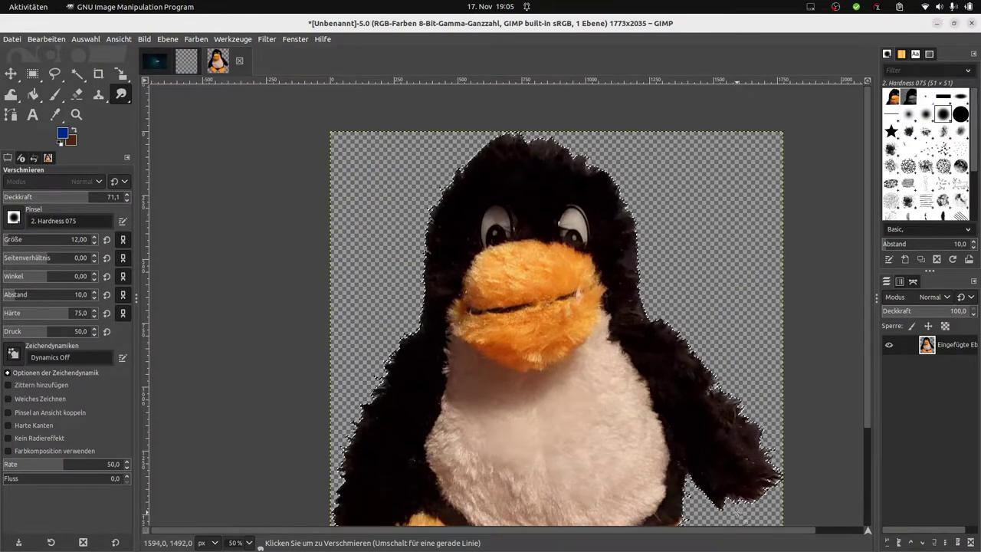
scroll(596, 445, down, 3)
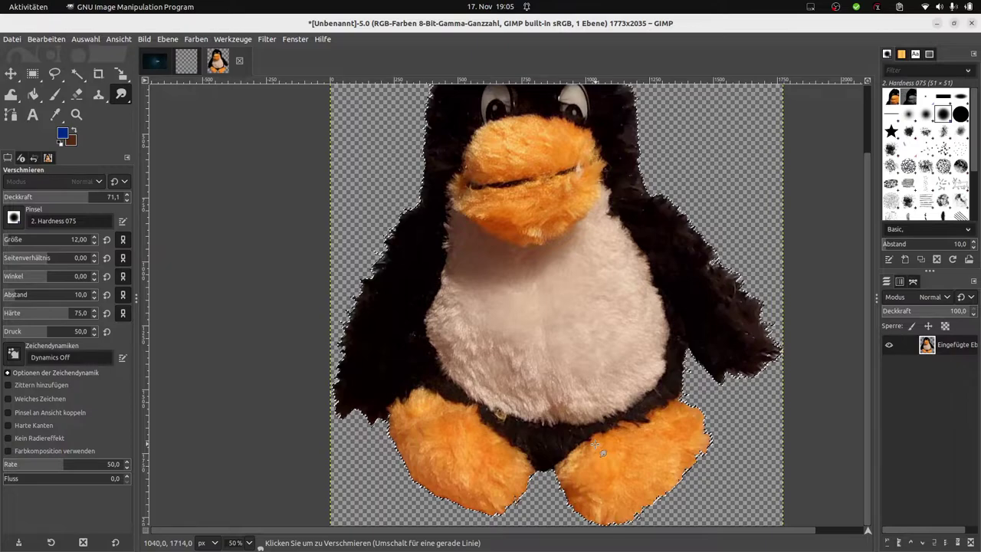
scroll(228, 333, up, 2)
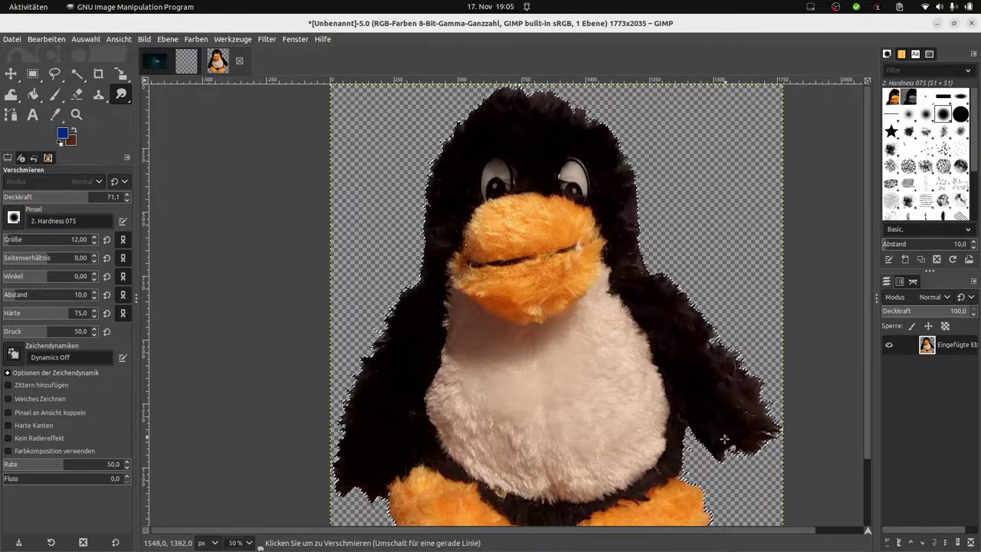
scroll(815, 416, down, 2)
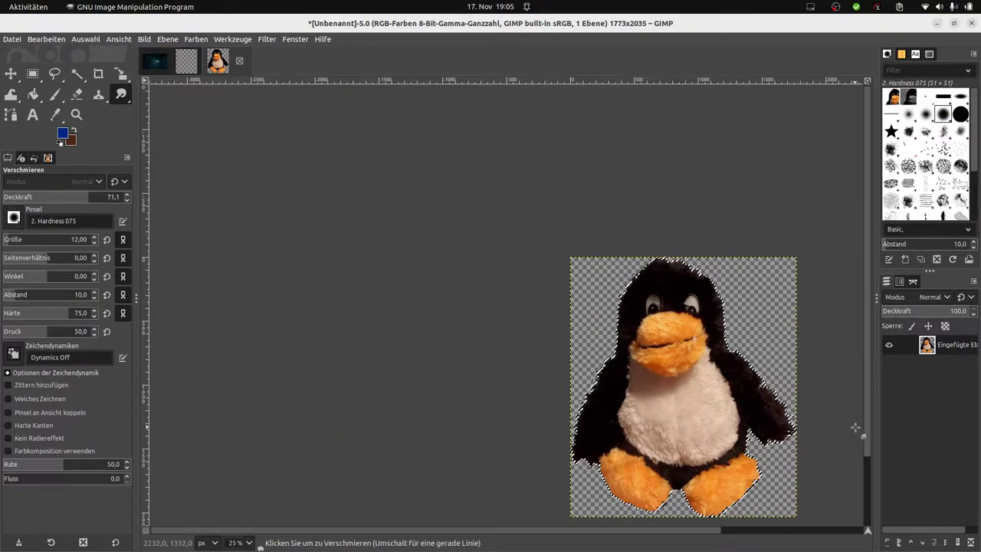
drag(868, 445, 865, 456)
drag(664, 530, 700, 522)
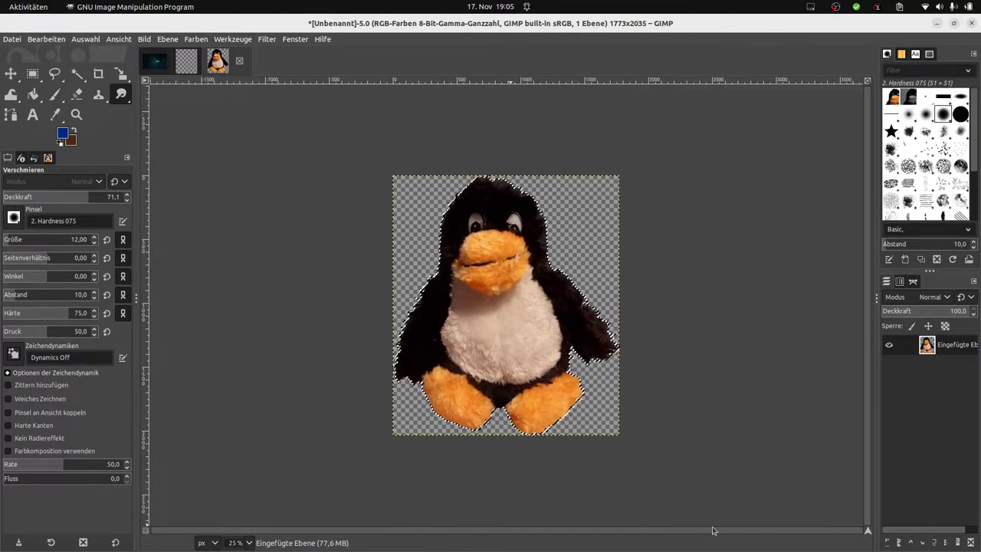
Cut the penguin and paste it as a new layer onto the ubuntustudio 003 wallpaper image
key(ctrl+x)
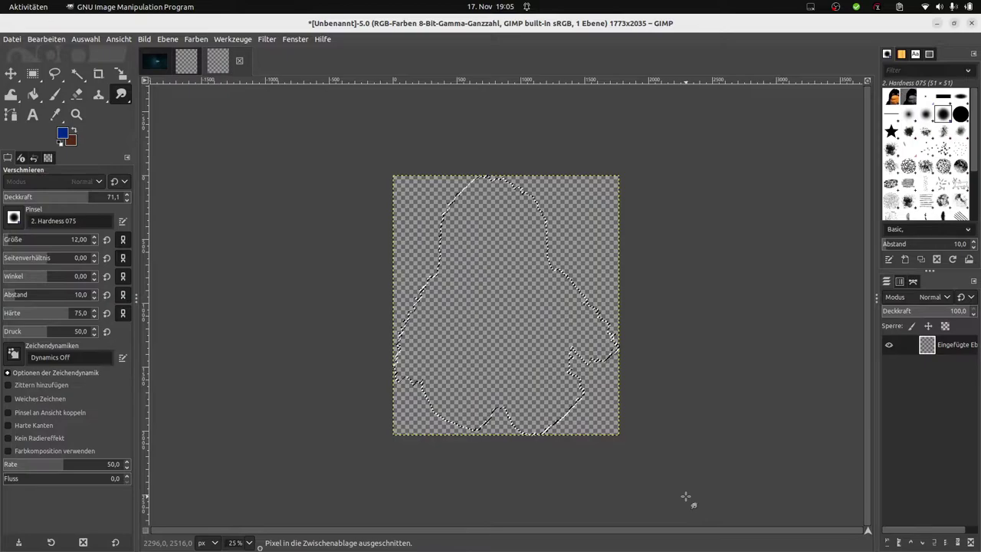
scroll(583, 387, up, 2)
scroll(766, 253, up, 1)
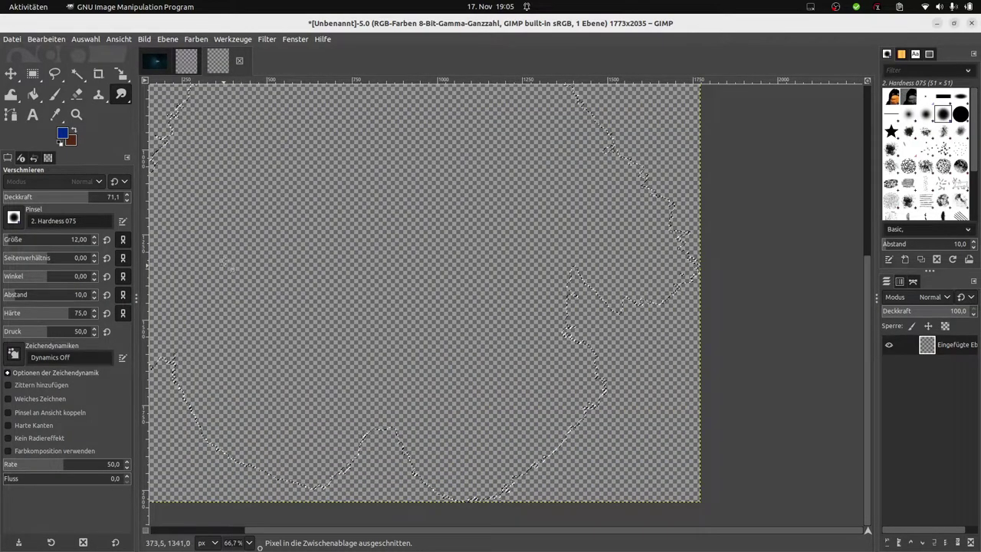
scroll(765, 253, up, 3)
scroll(762, 328, up, 3)
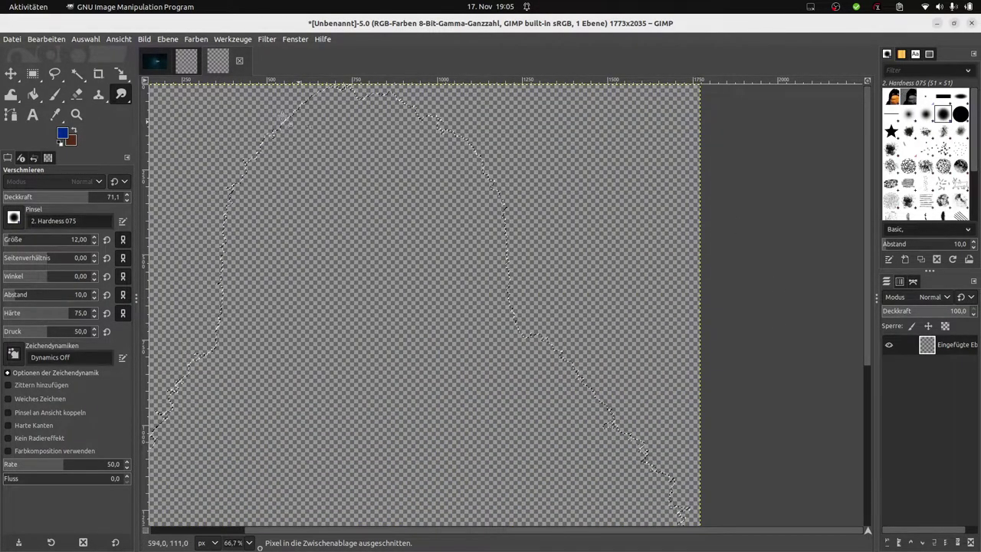
click(156, 63)
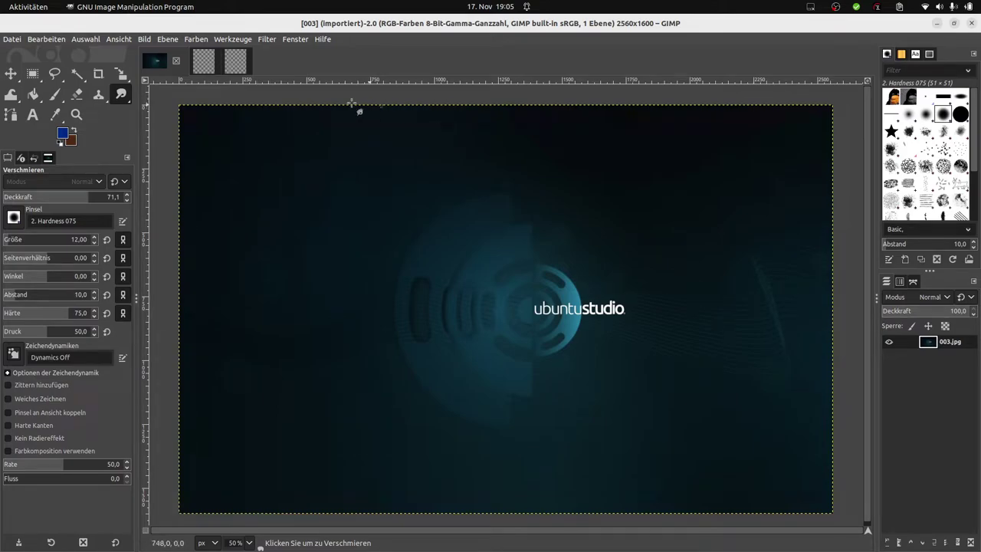
click(46, 39)
mouse_move(115, 187)
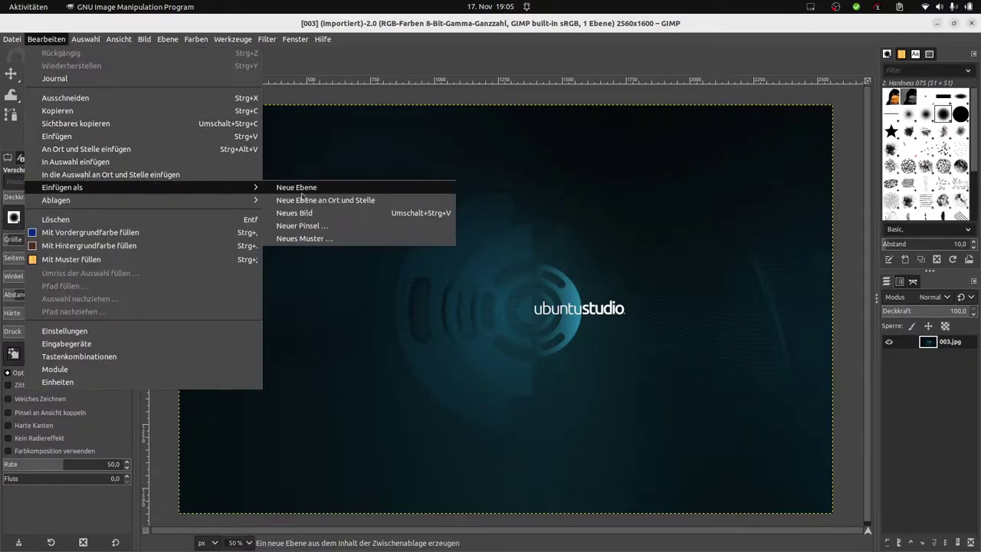
click(297, 188)
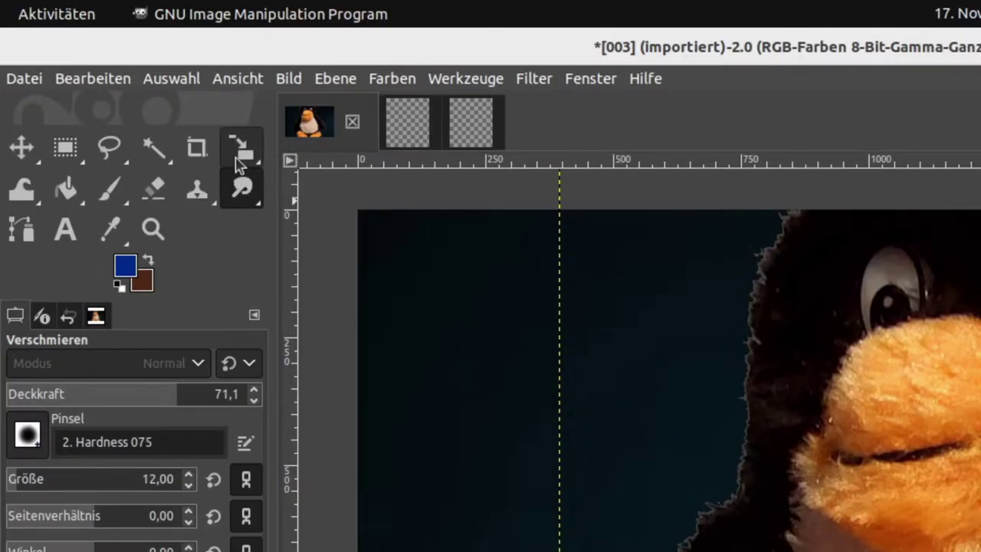
Choose the Scale (Skalieren) tool from the toolbox's transform tool group
click(120, 76)
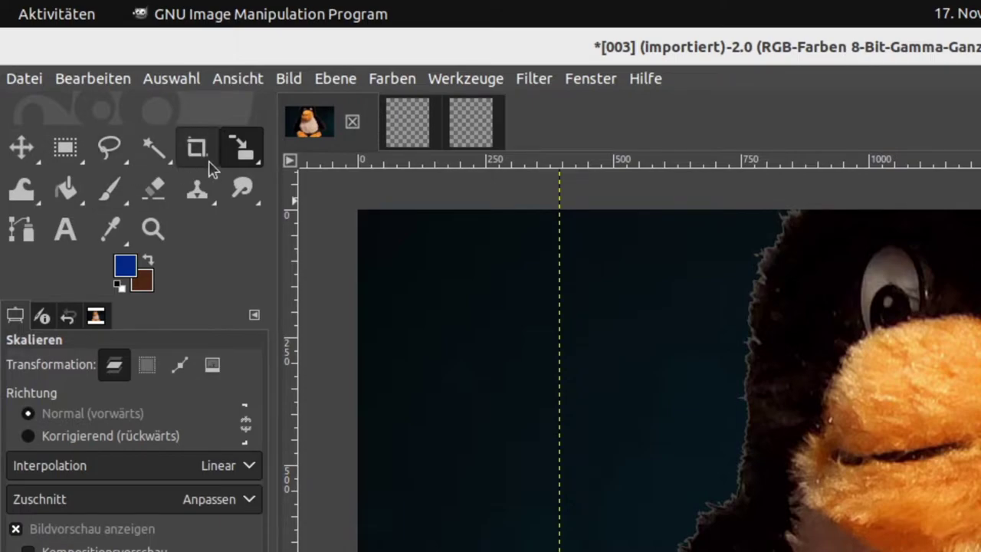
click(250, 165)
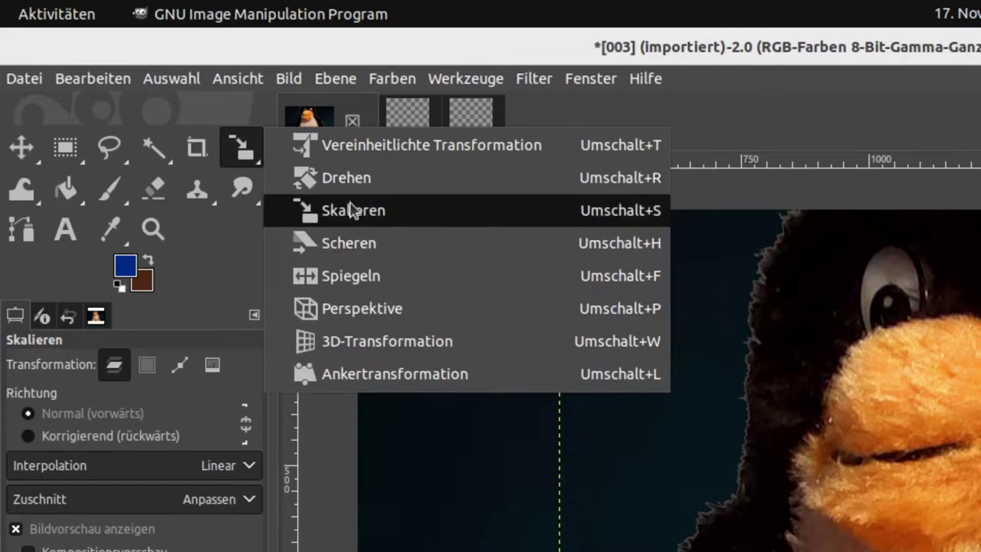
click(343, 177)
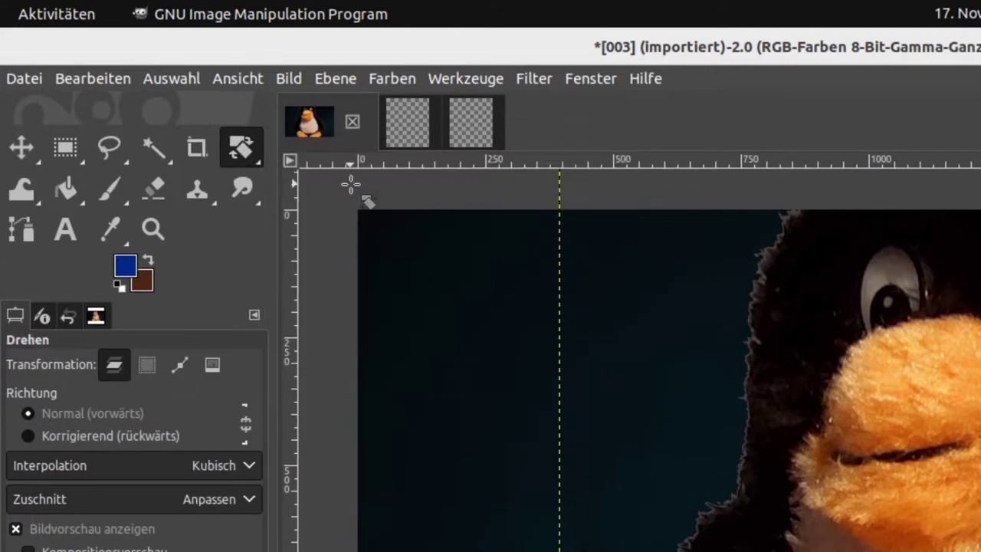
click(246, 154)
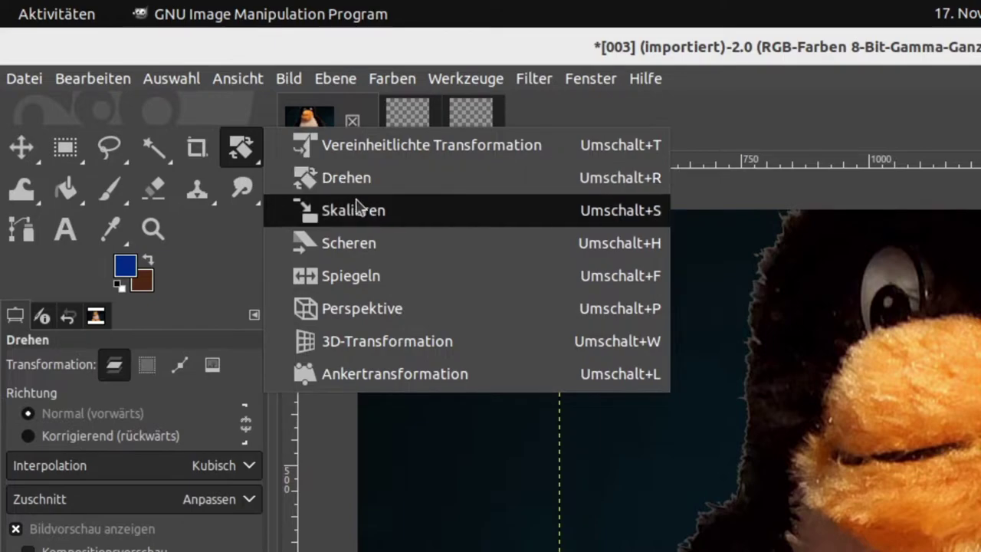
click(357, 210)
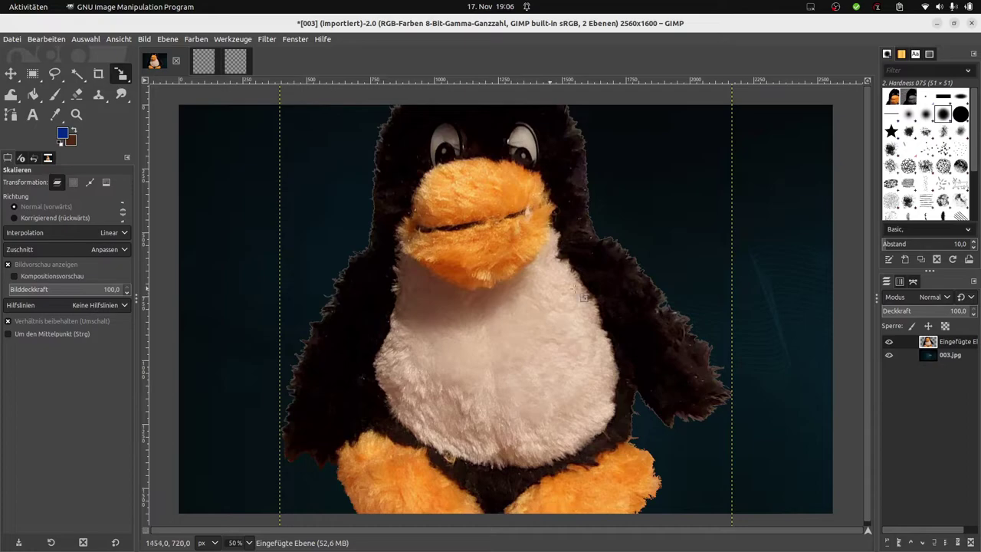
Reselect the penguin layer and widen it slightly with the Scale tool
click(955, 361)
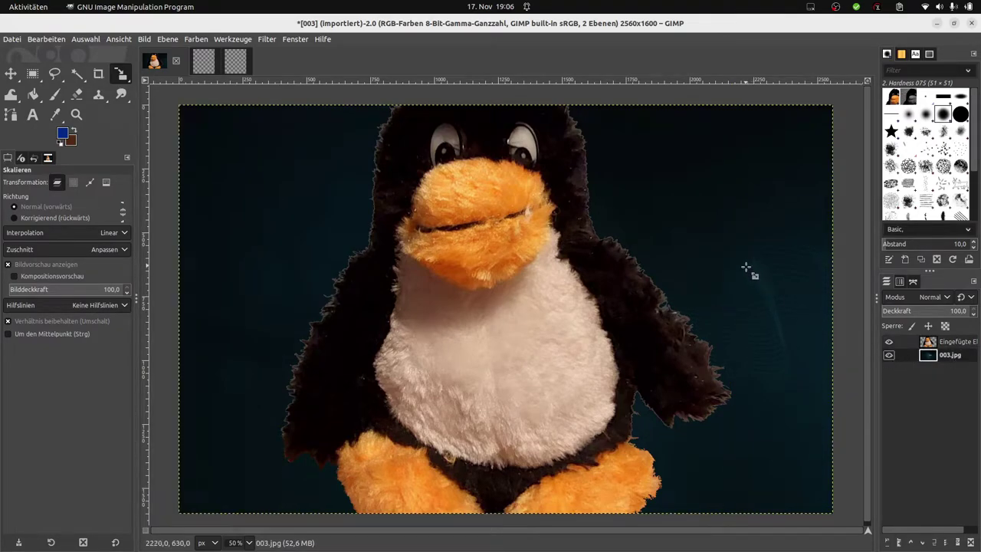
click(949, 346)
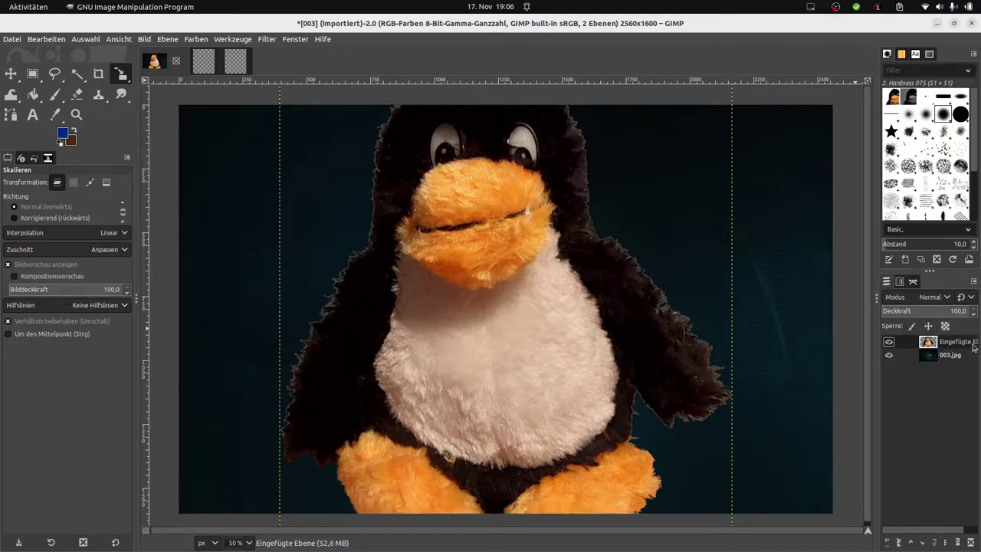
click(531, 286)
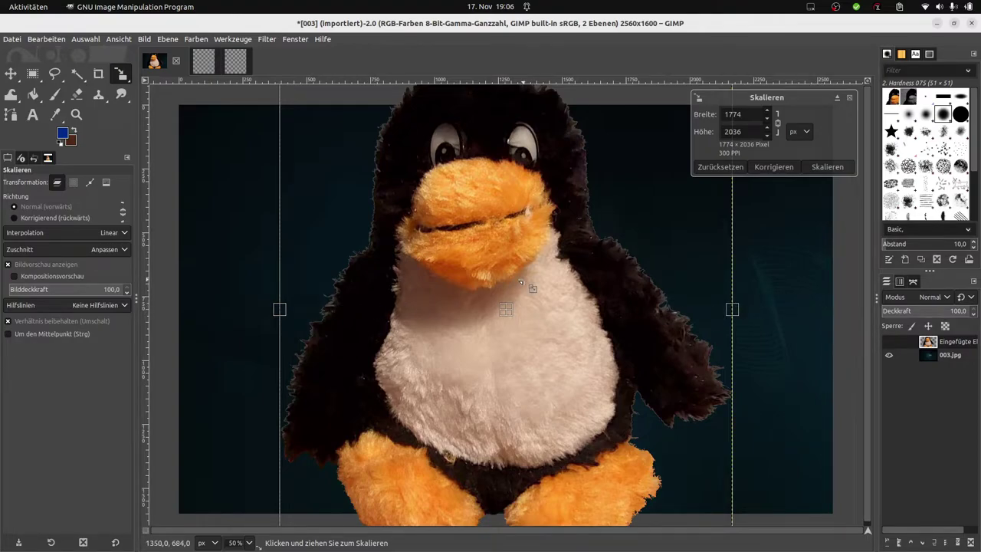
ctrl+scroll(500, 261, down, 2)
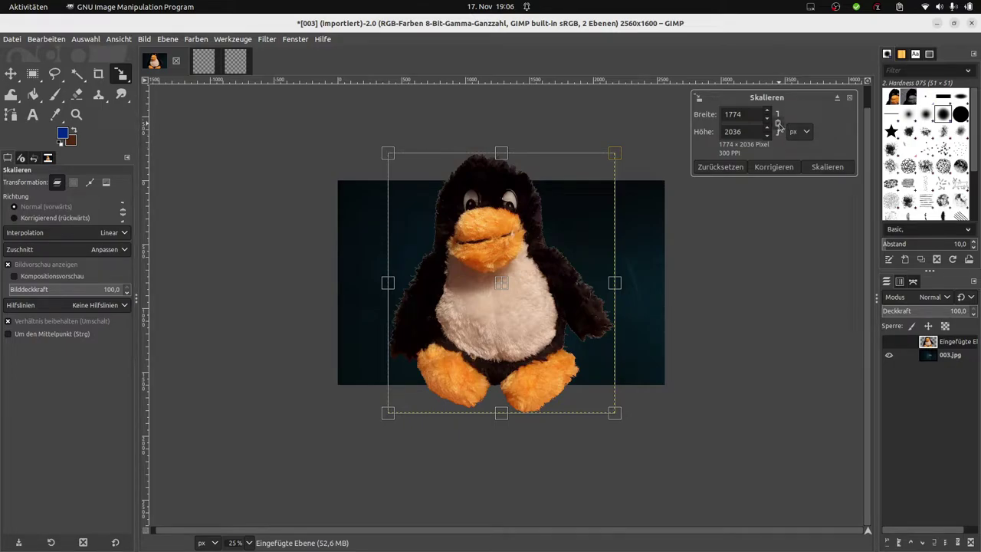
click(777, 124)
click(777, 123)
mouse_move(615, 283)
mouse_down()
mouse_move(765, 288)
mouse_move(471, 284)
mouse_move(828, 279)
mouse_move(574, 274)
mouse_move(698, 275)
mouse_move(633, 270)
mouse_up()
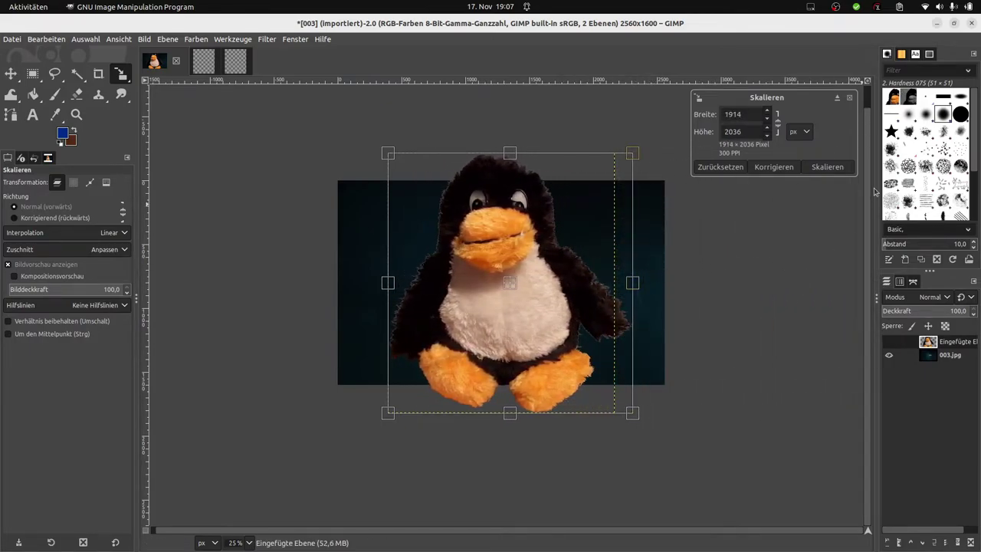
click(827, 166)
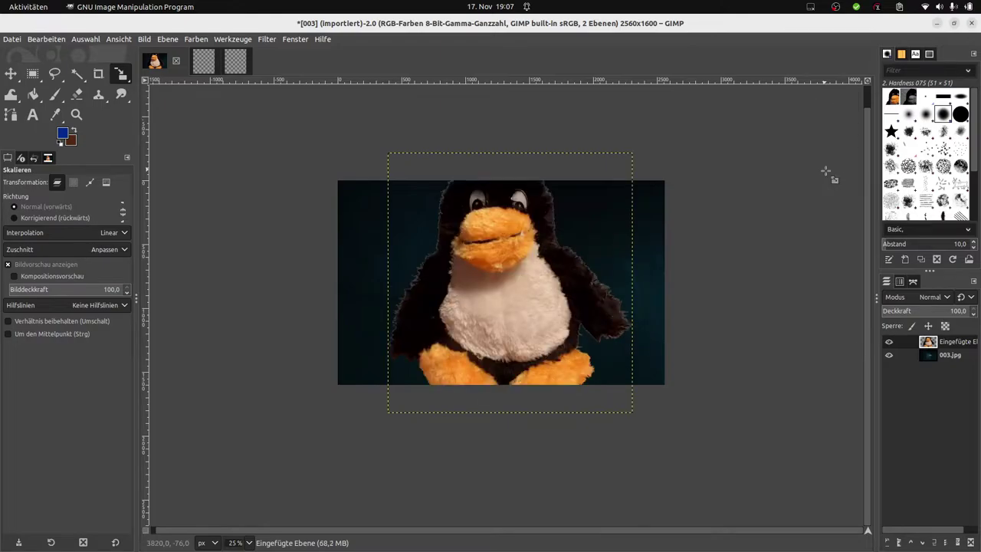
Rescale the penguin proportionally to about 1367×1451 pixels so it fits the wallpaper
click(546, 241)
key(shift)
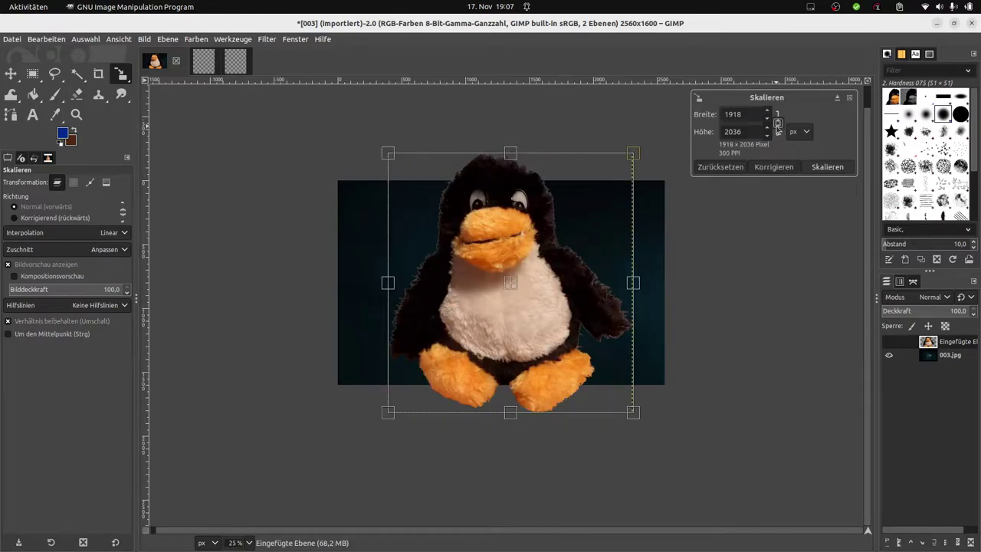
drag(641, 419, 423, 203)
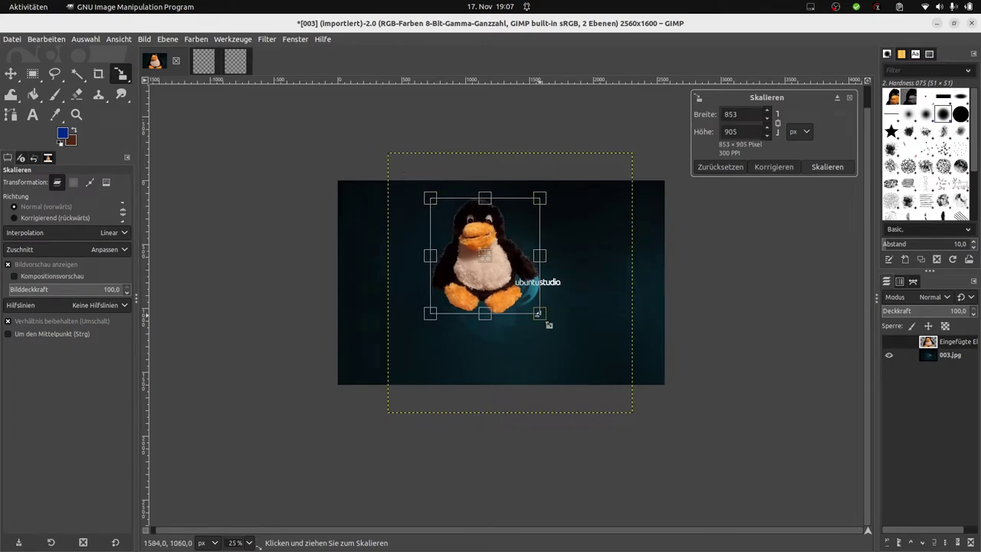
drag(539, 313, 596, 375)
drag(430, 199, 417, 186)
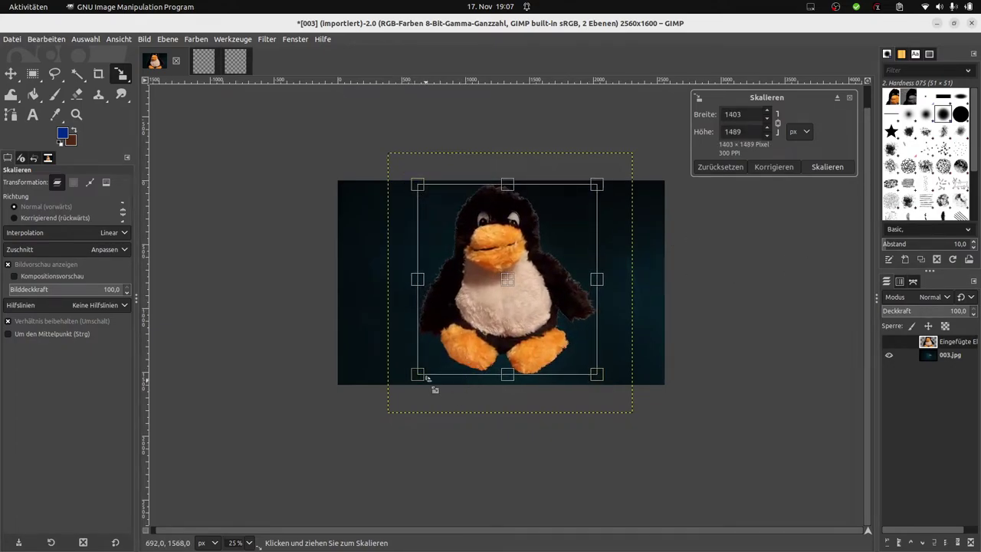
drag(427, 379, 425, 380)
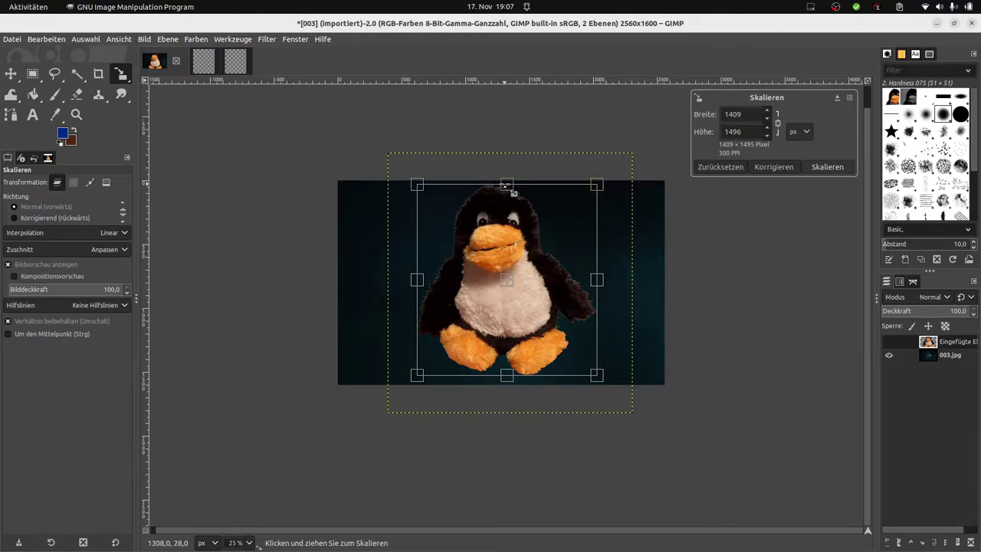
drag(506, 187, 506, 191)
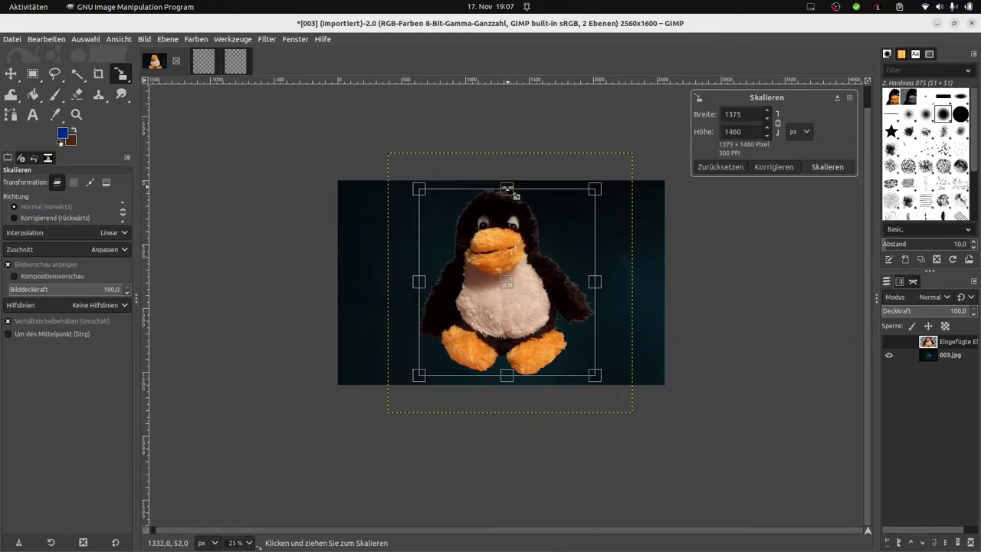
click(811, 166)
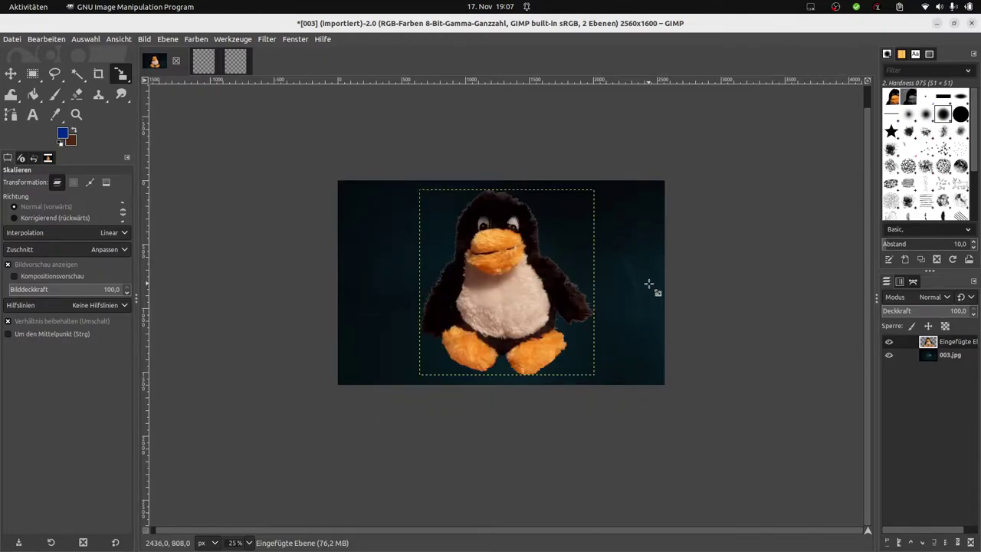
Zoom around the canvas to check the penguin's fit, then bring up the Filters menu
ctrl+scroll(635, 292, up, 1)
ctrl+scroll(634, 292, up, 1)
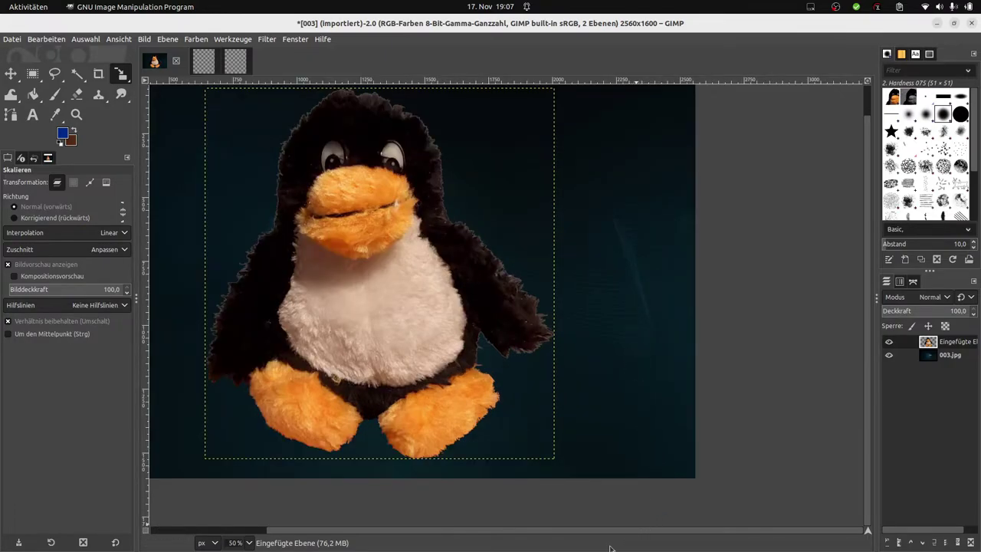
drag(312, 534, 227, 534)
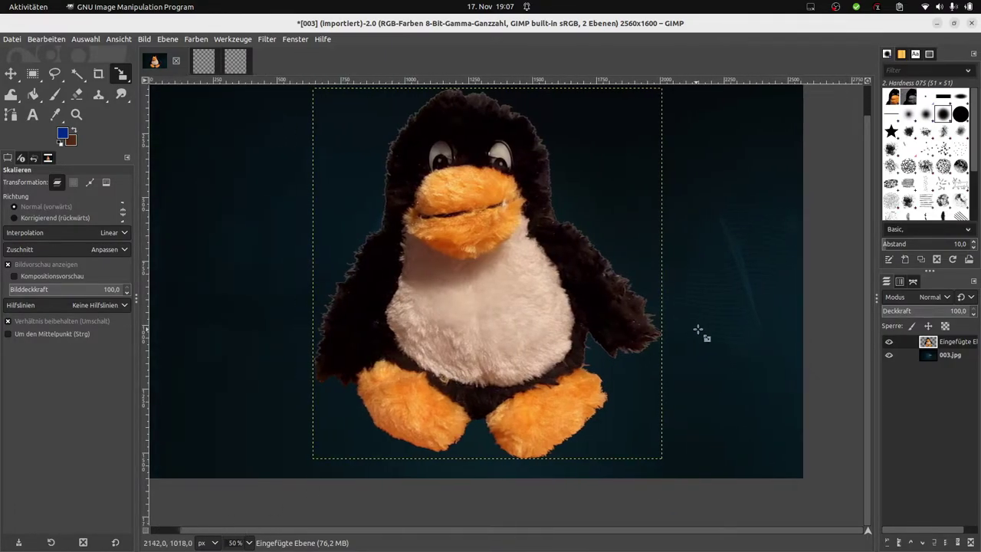
ctrl+scroll(700, 329, down, 1)
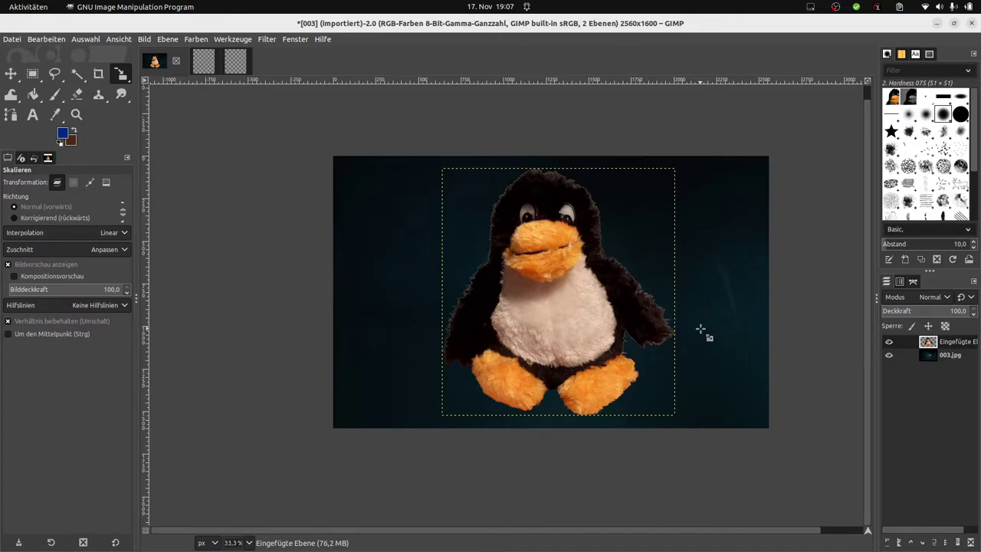
ctrl+scroll(701, 330, up, 1)
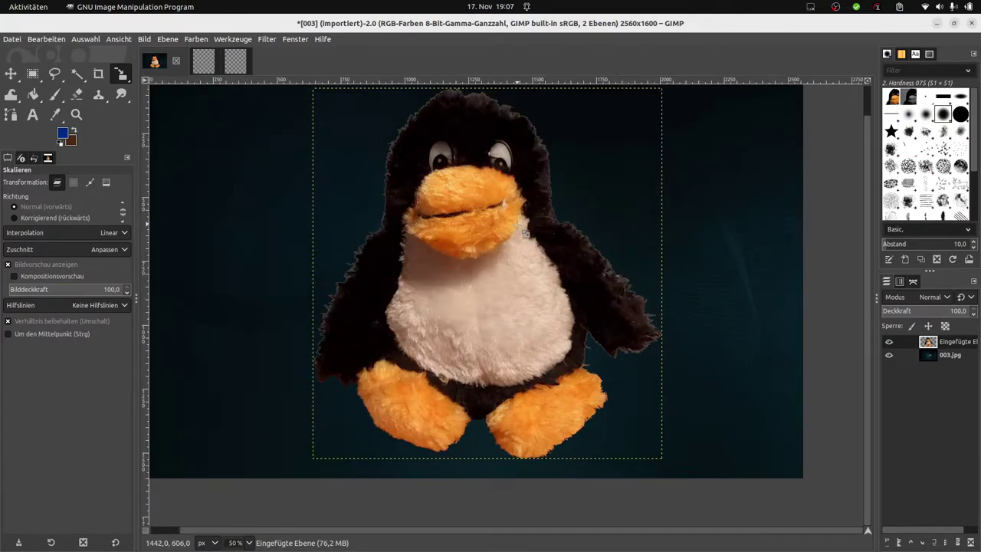
ctrl+scroll(534, 264, down, 1)
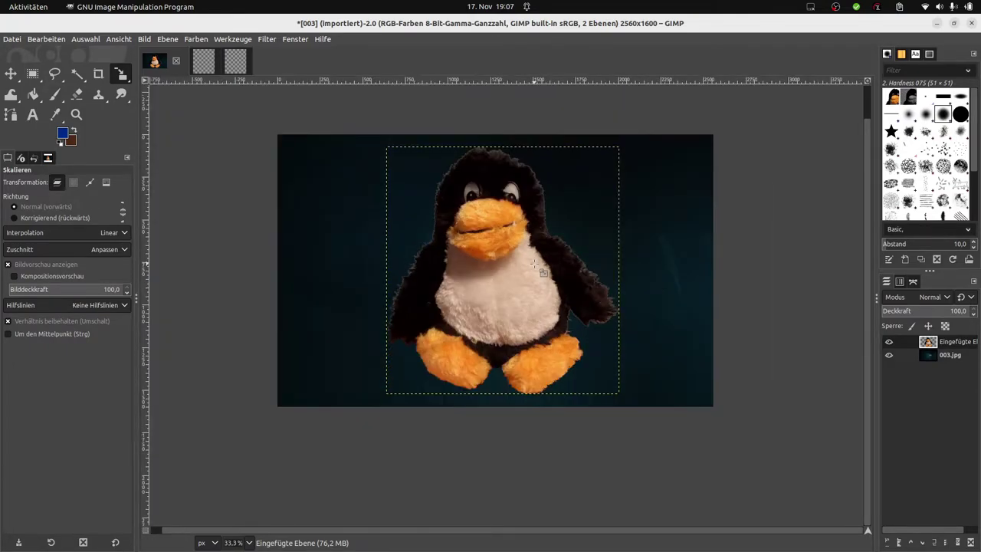
click(269, 39)
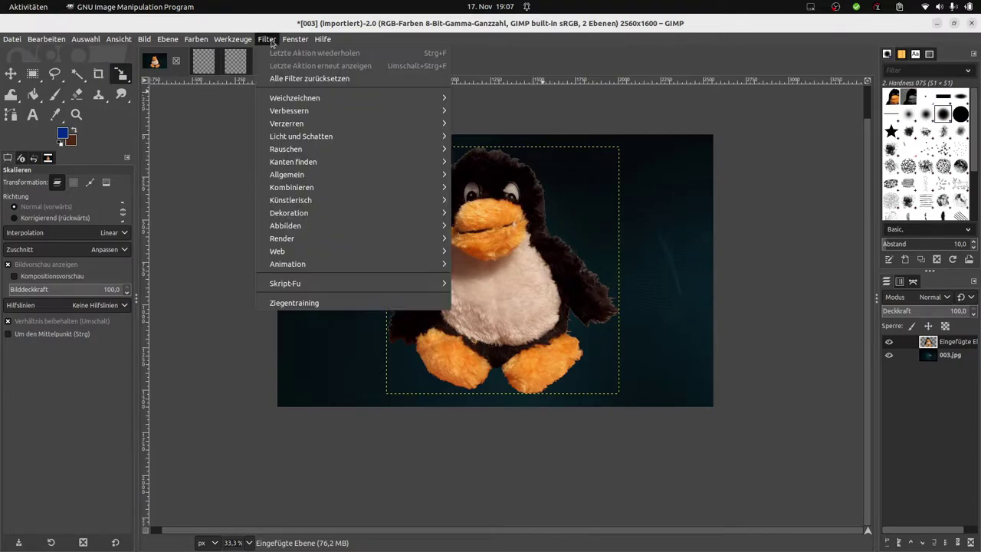
mouse_move(302, 136)
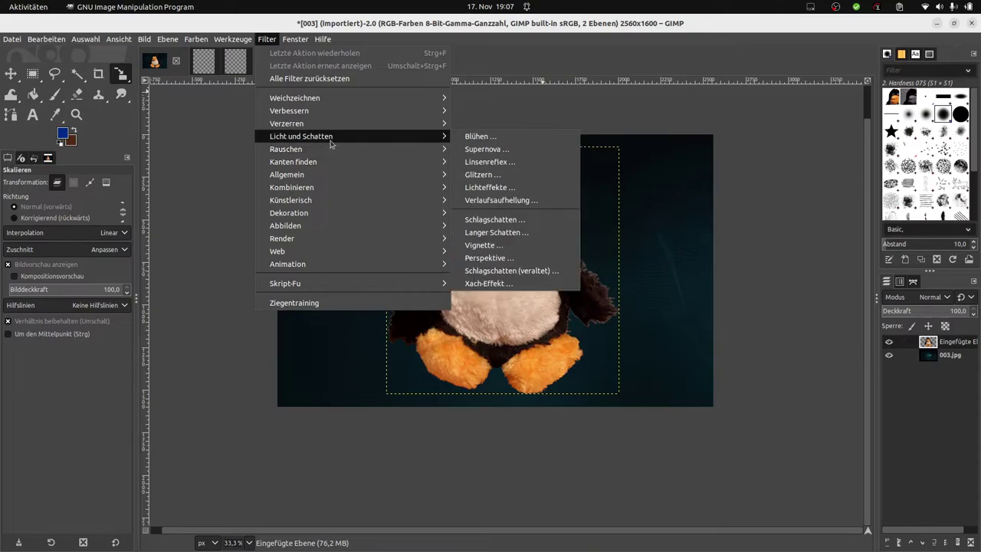
Apply a white Drop Shadow (Schlagschatten) to the penguin using the last-used preset
click(494, 220)
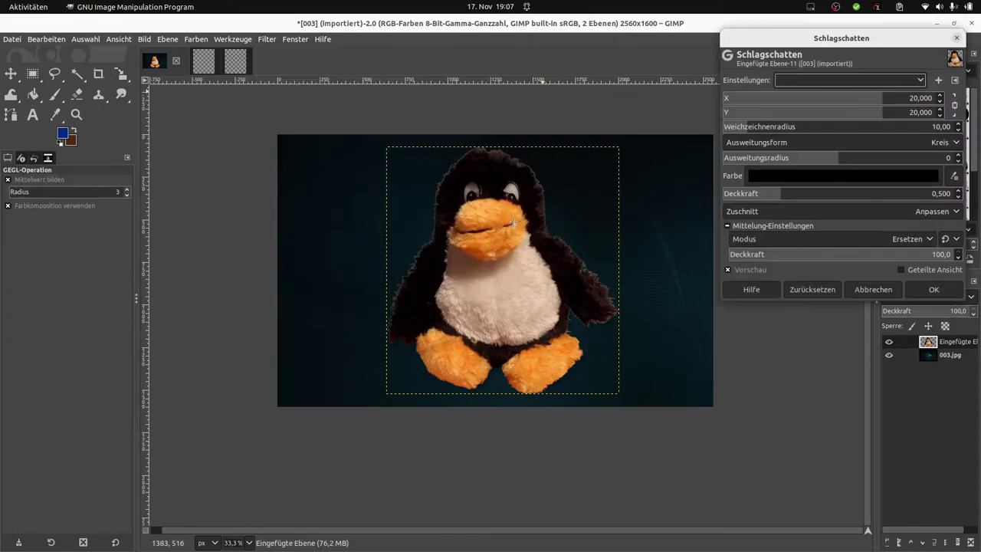
click(890, 79)
click(862, 100)
click(899, 184)
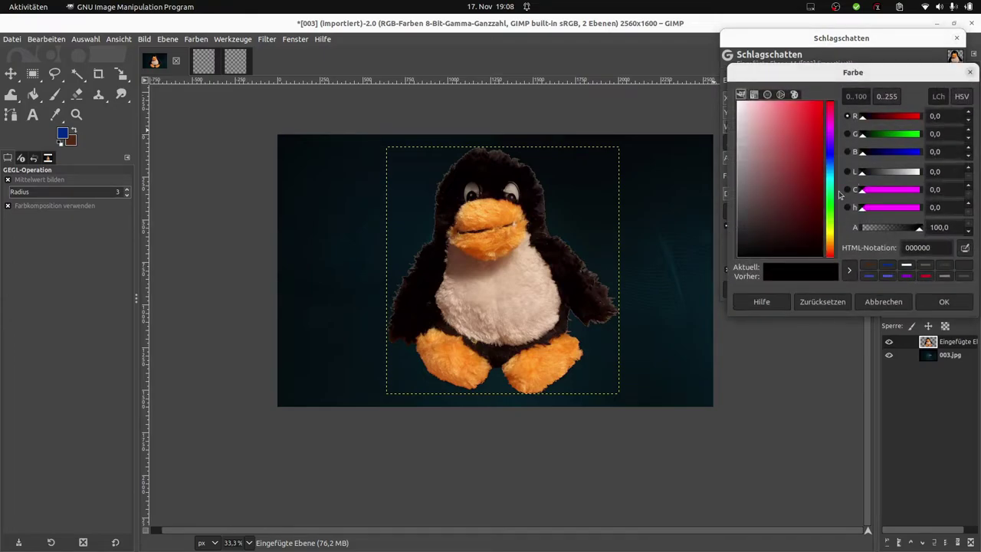
drag(775, 125, 739, 101)
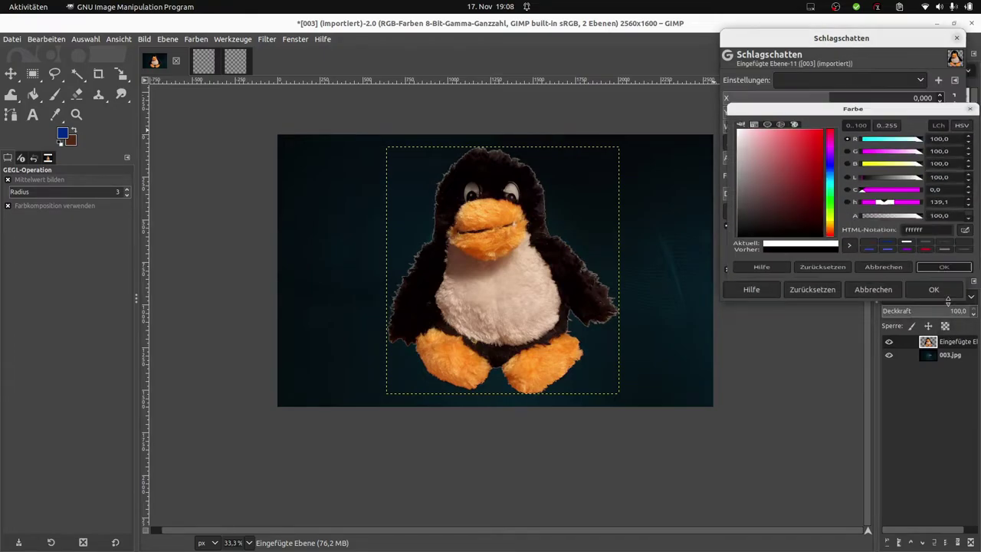
click(944, 301)
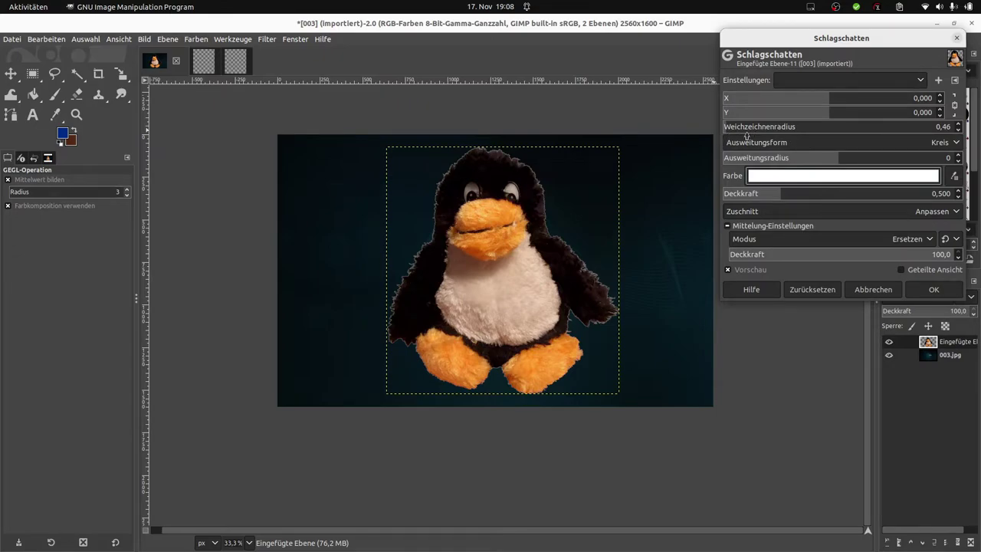
click(934, 290)
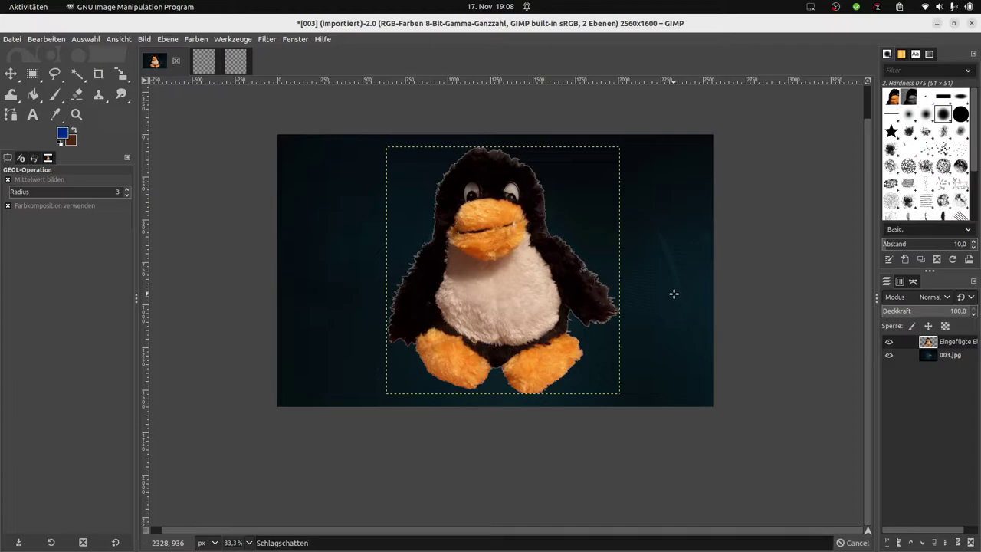
Repeat the white drop shadow three more times with Ctrl+F
key(ctrl+f)
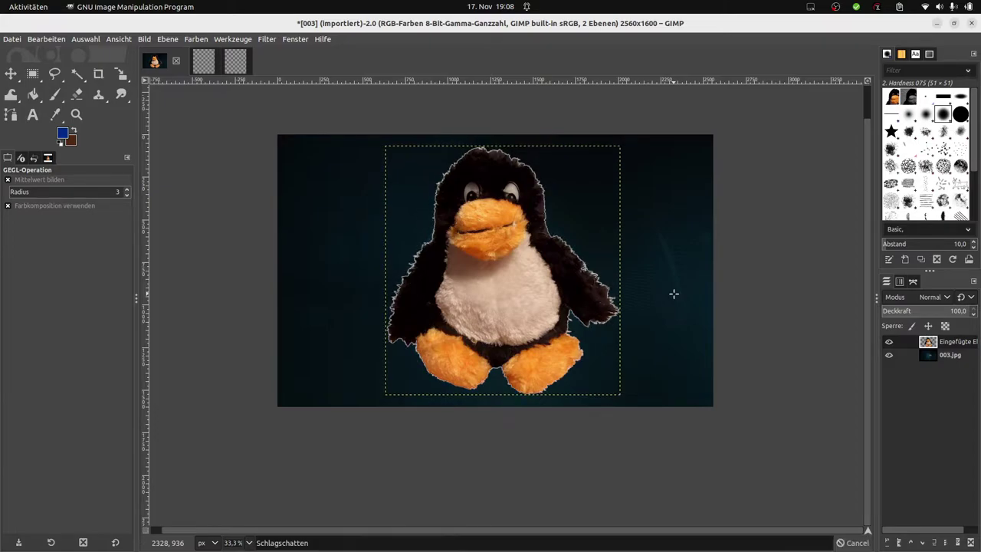
key(ctrl+f)
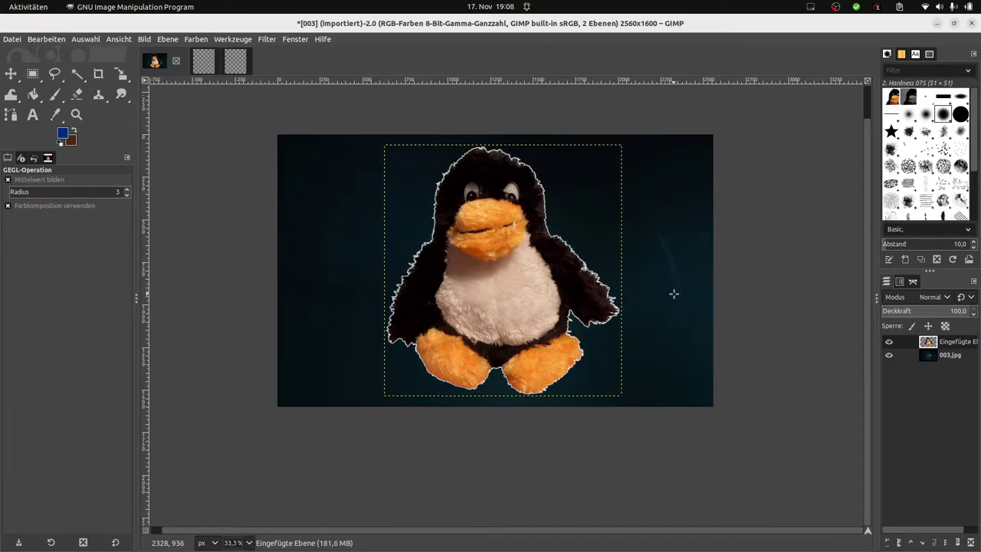
key(ctrl+f)
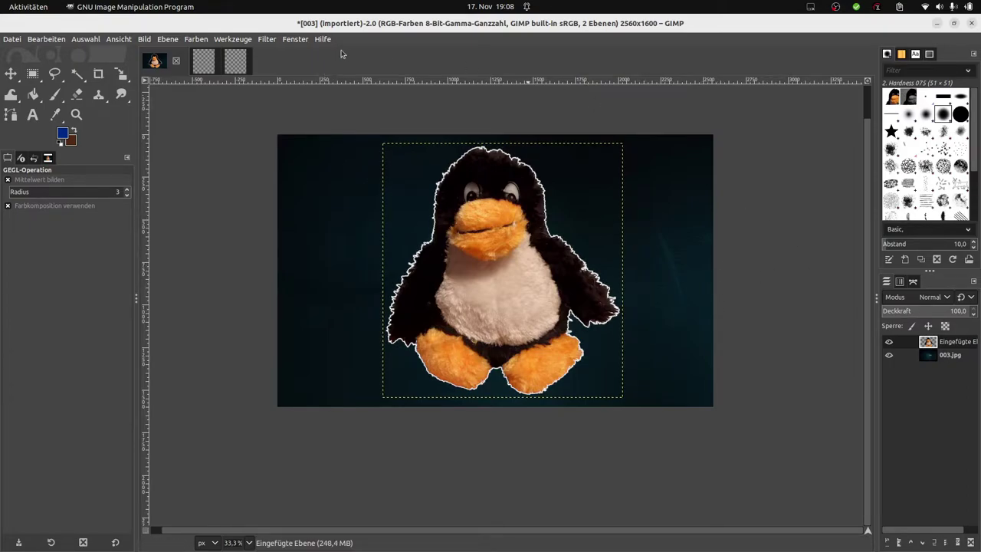
Apply a Drop Shadow in yellow-green d3ff00 with X and Y offsets of 0
click(261, 38)
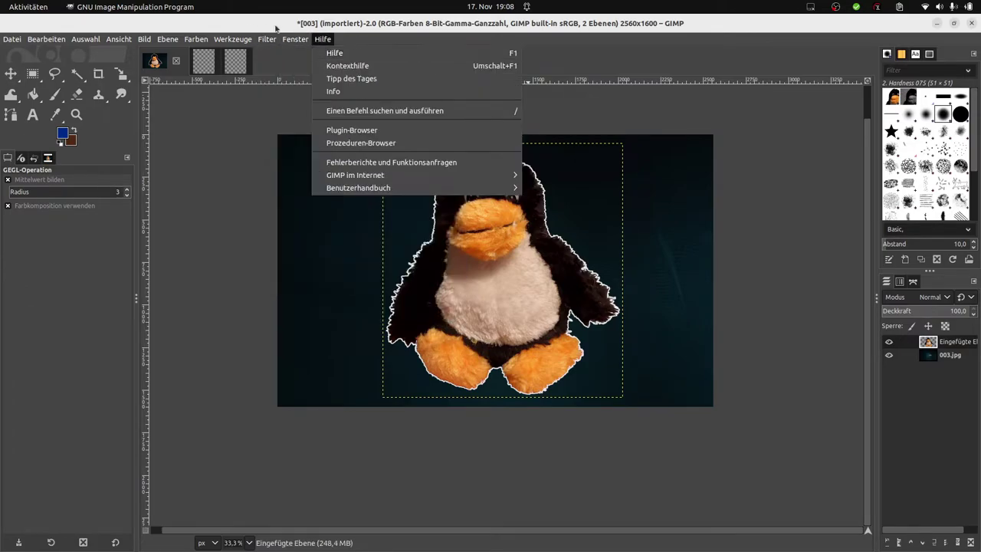
click(510, 80)
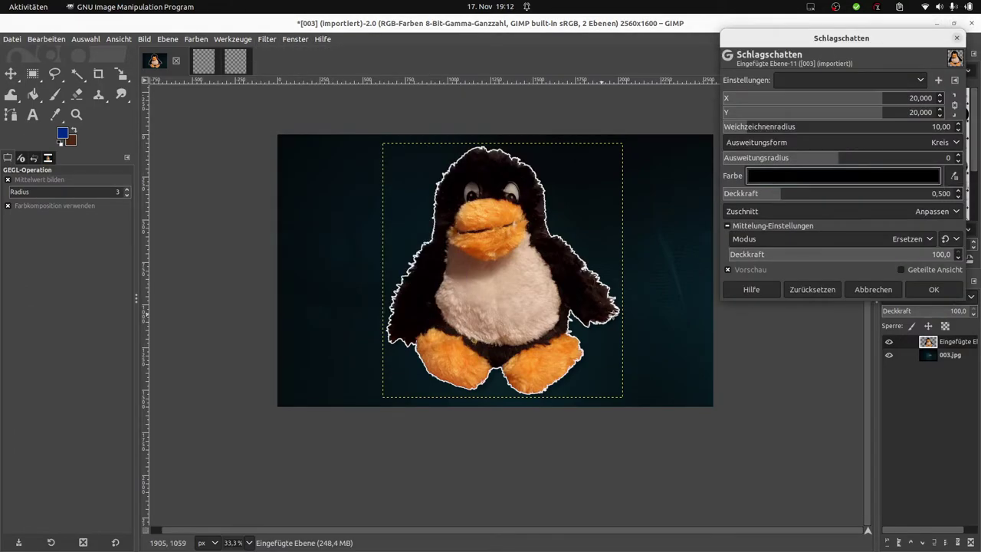
click(826, 182)
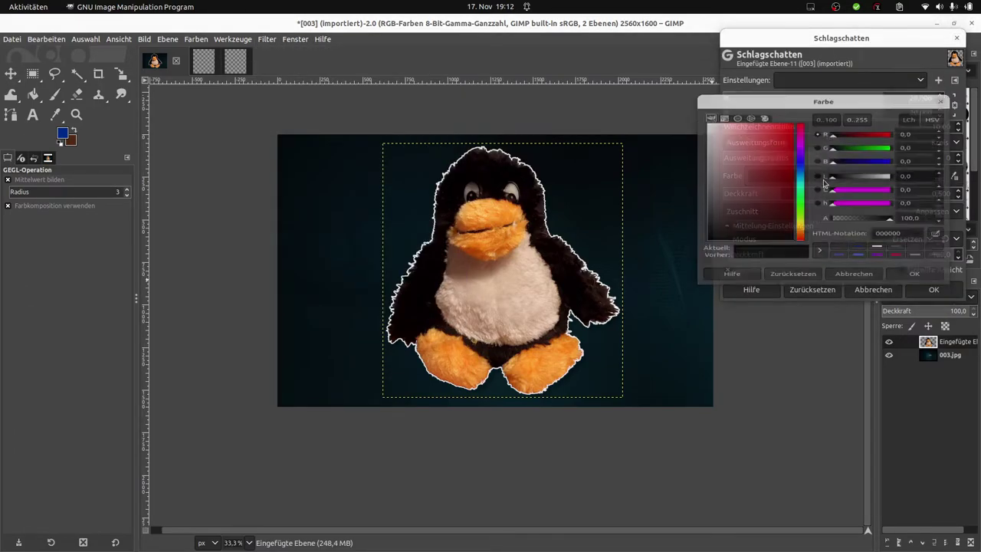
click(801, 230)
click(775, 126)
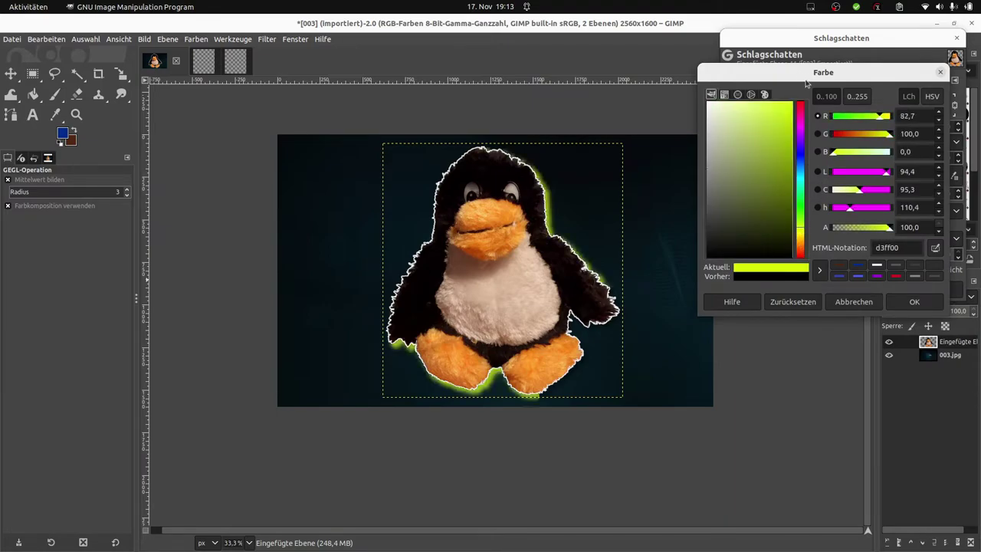
click(913, 302)
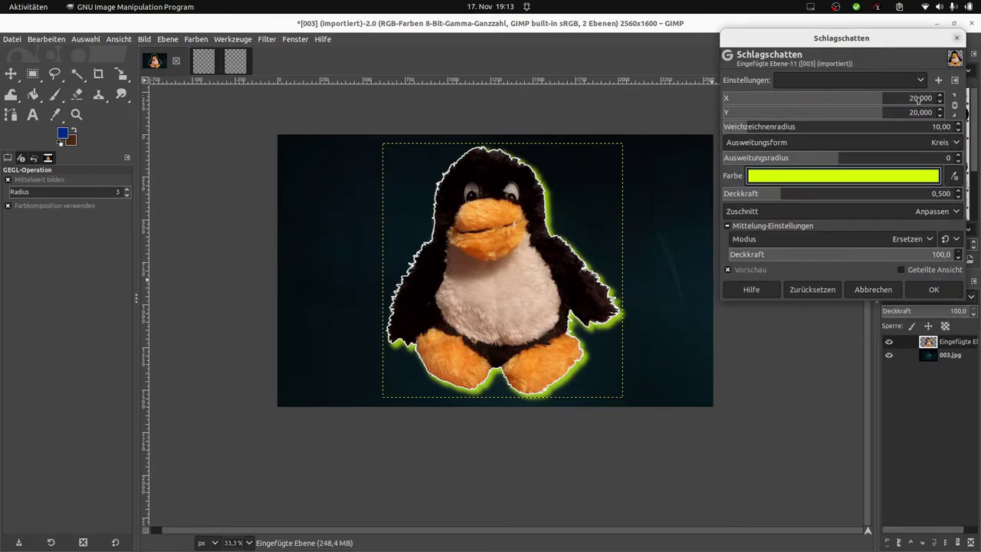
mouse_move(919, 100)
mouse_down()
mouse_move(910, 100)
mouse_move(926, 99)
mouse_up()
text(00)
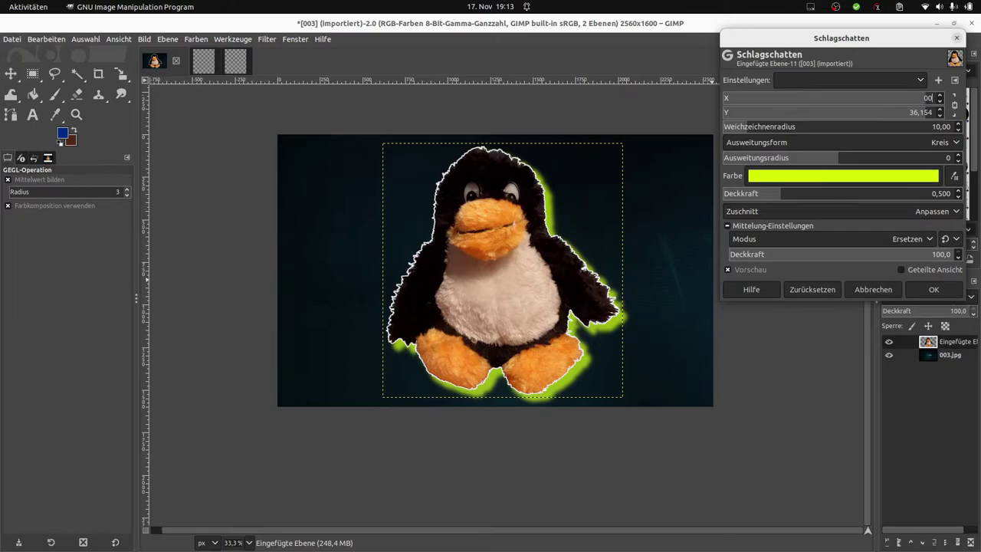
key(Return)
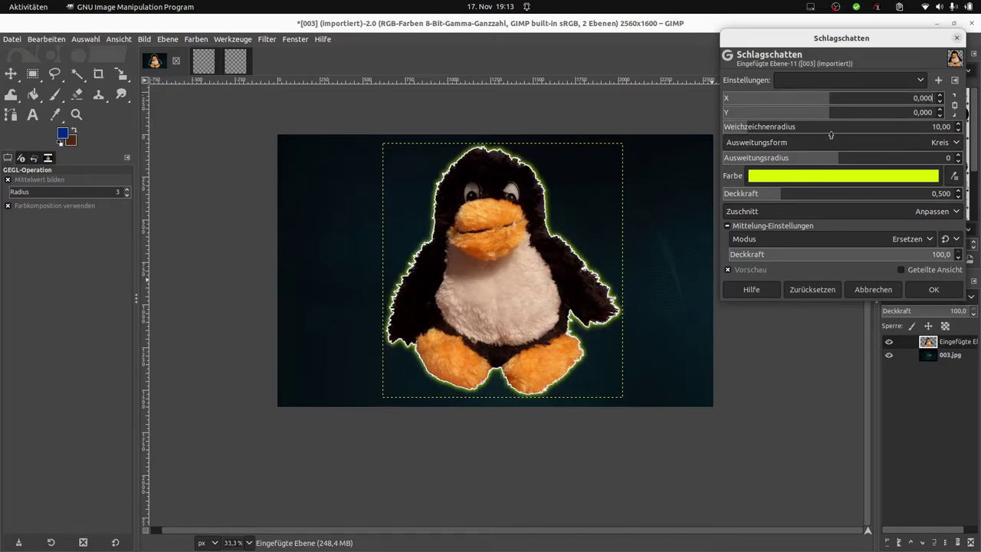
click(932, 291)
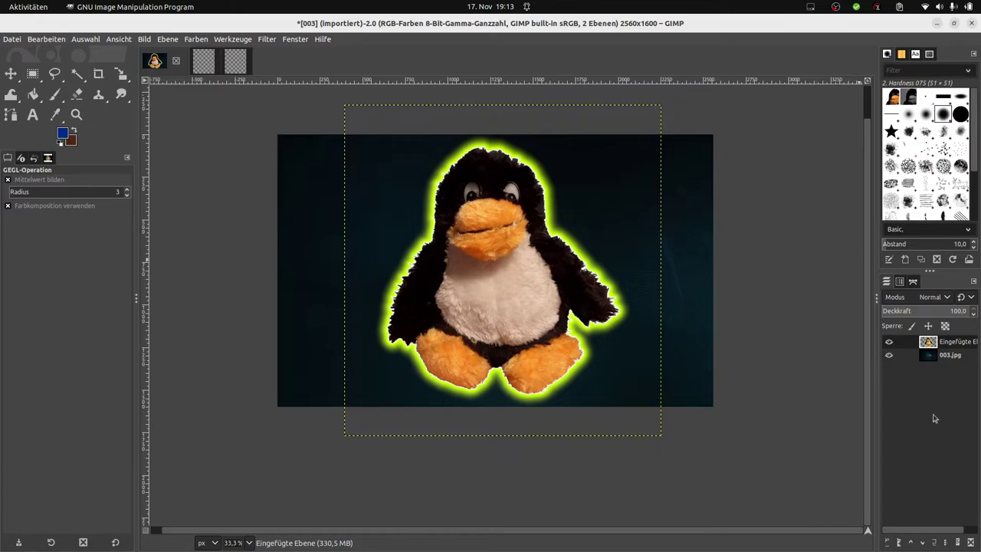
Brighten the 003.jpg layer with an upward-bent Value curve in Curves, checking split view
click(956, 357)
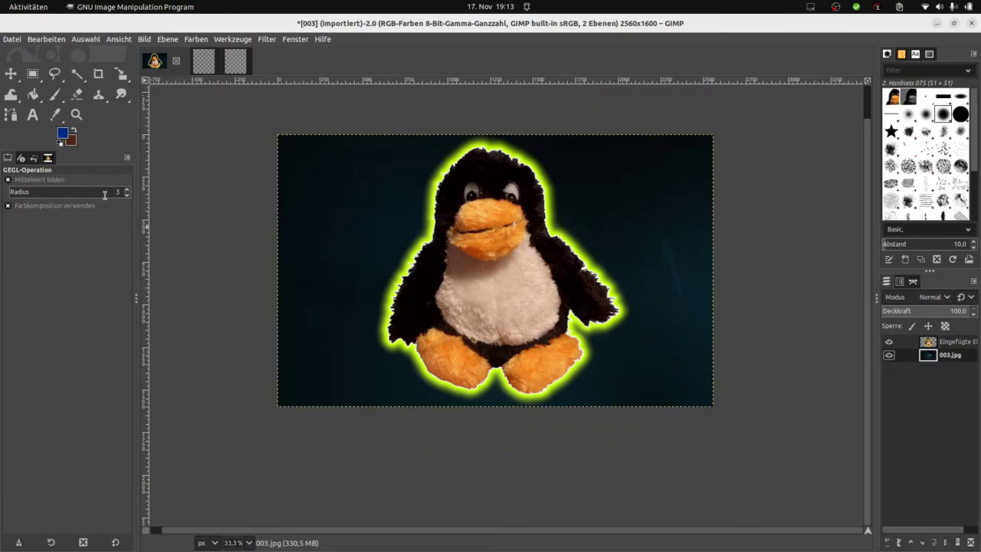
click(173, 41)
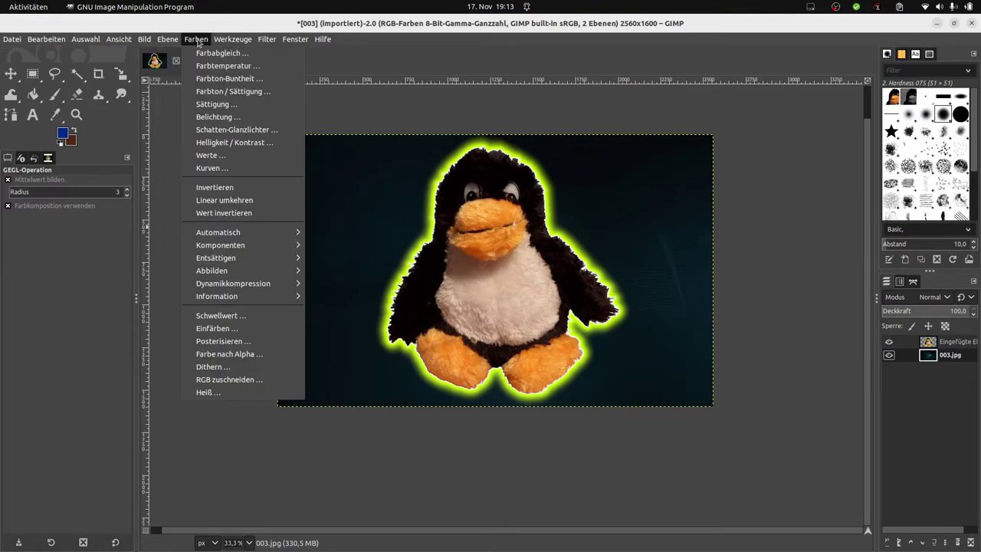
click(215, 168)
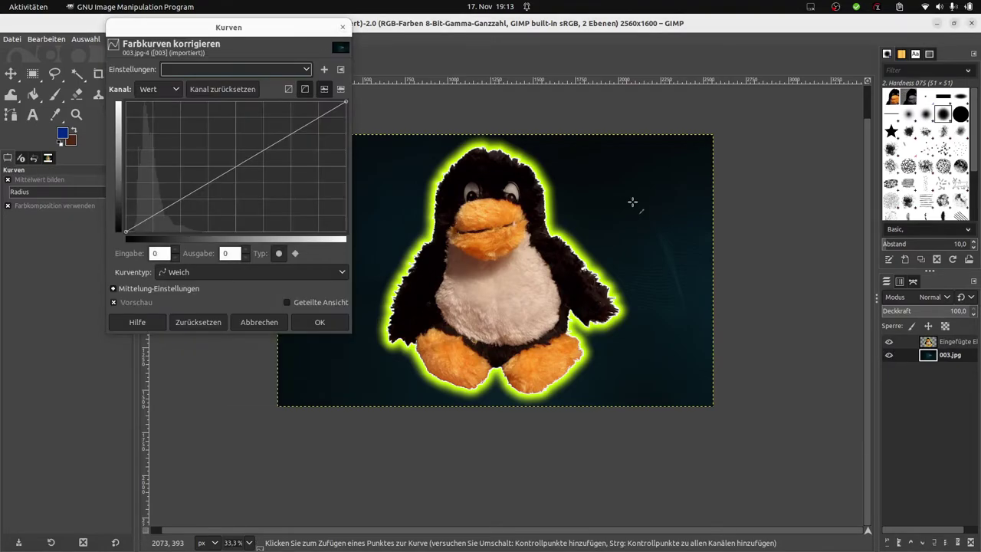
drag(249, 29, 182, 78)
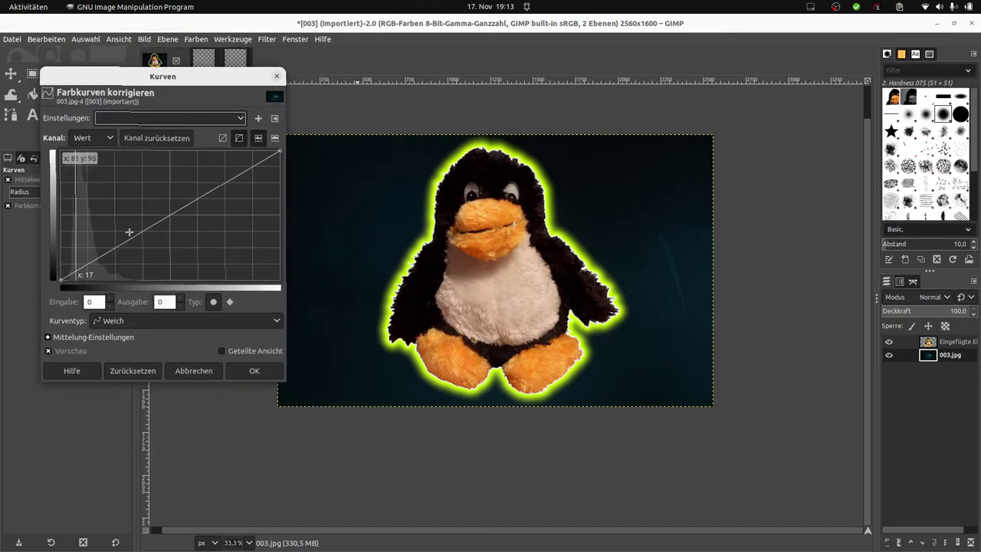
mouse_move(86, 265)
mouse_down()
mouse_move(86, 229)
mouse_move(66, 230)
mouse_move(158, 247)
mouse_move(168, 218)
mouse_move(91, 227)
mouse_up()
click(875, 7)
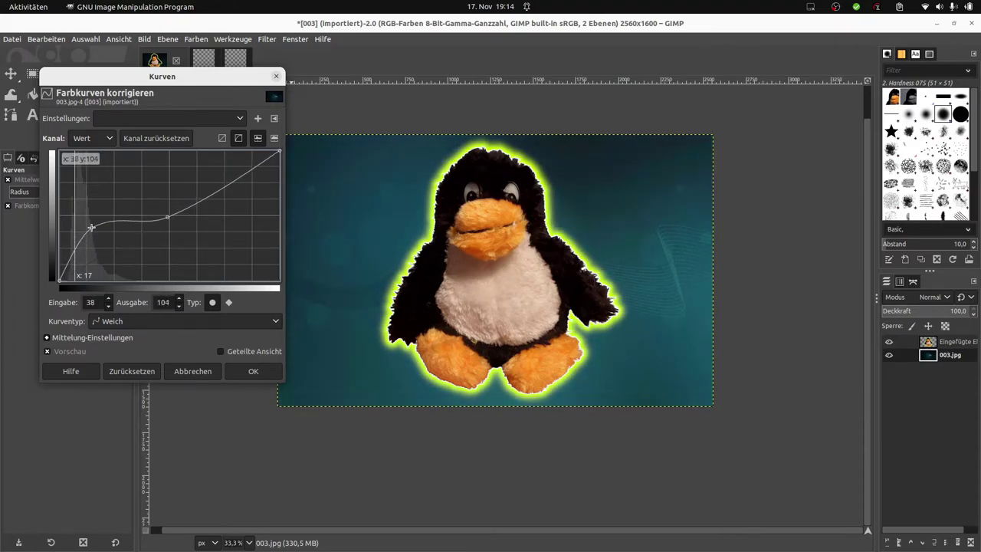
mouse_move(168, 218)
mouse_down()
mouse_move(171, 227)
mouse_move(271, 229)
mouse_move(109, 195)
mouse_up()
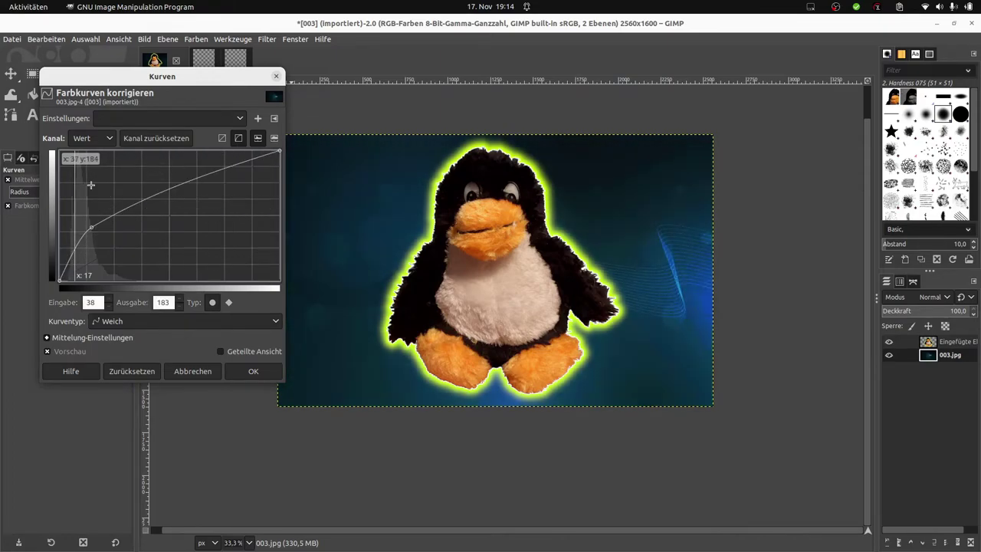
click(222, 351)
click(222, 351)
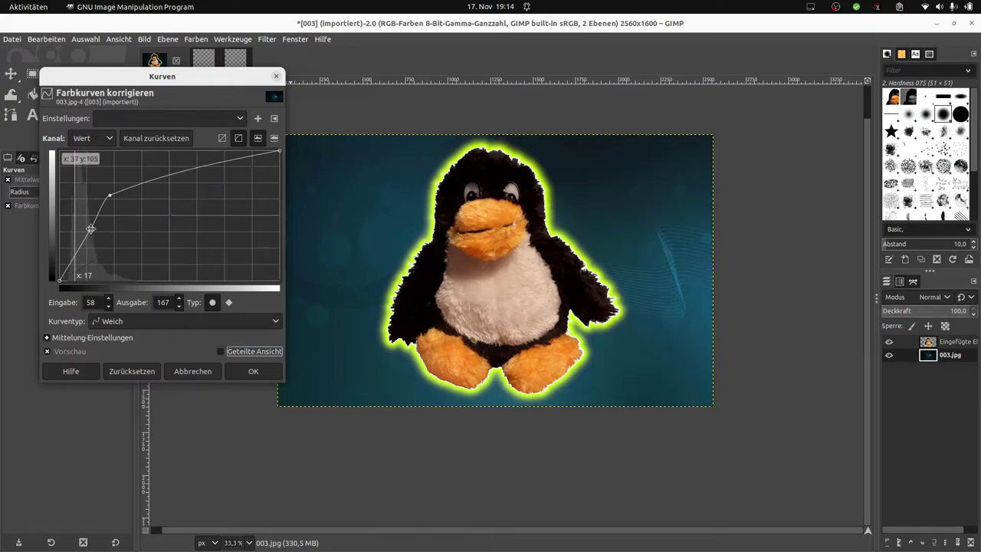
drag(91, 228, 93, 238)
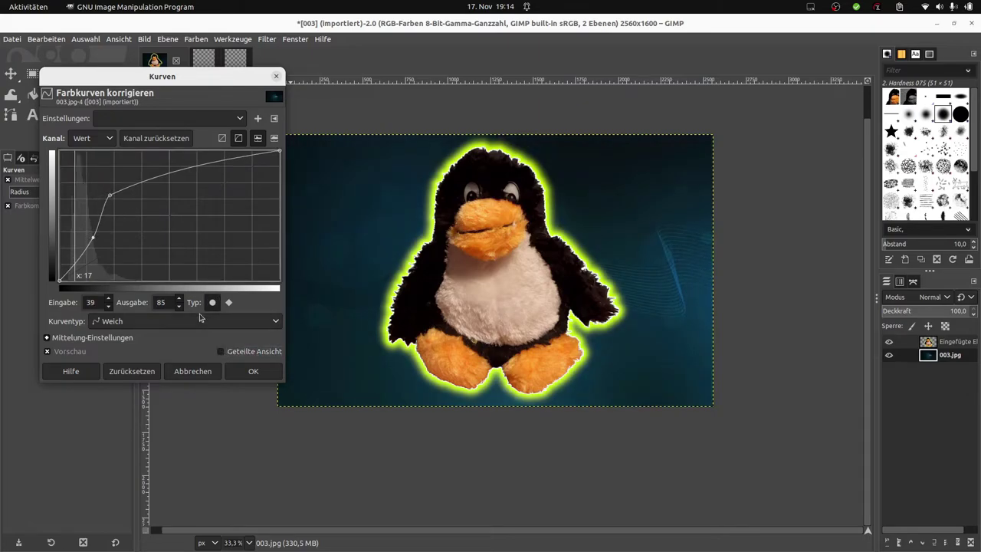
click(222, 351)
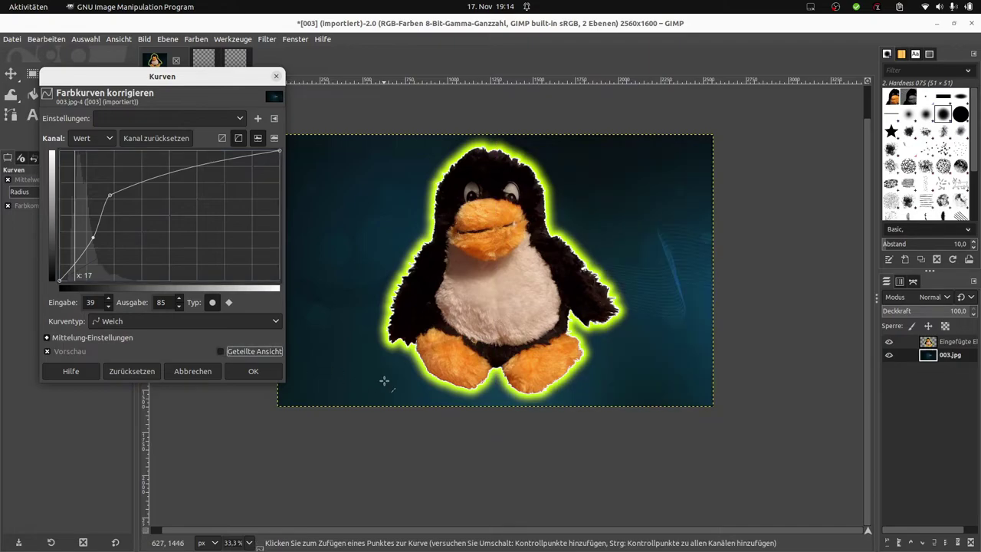
click(257, 371)
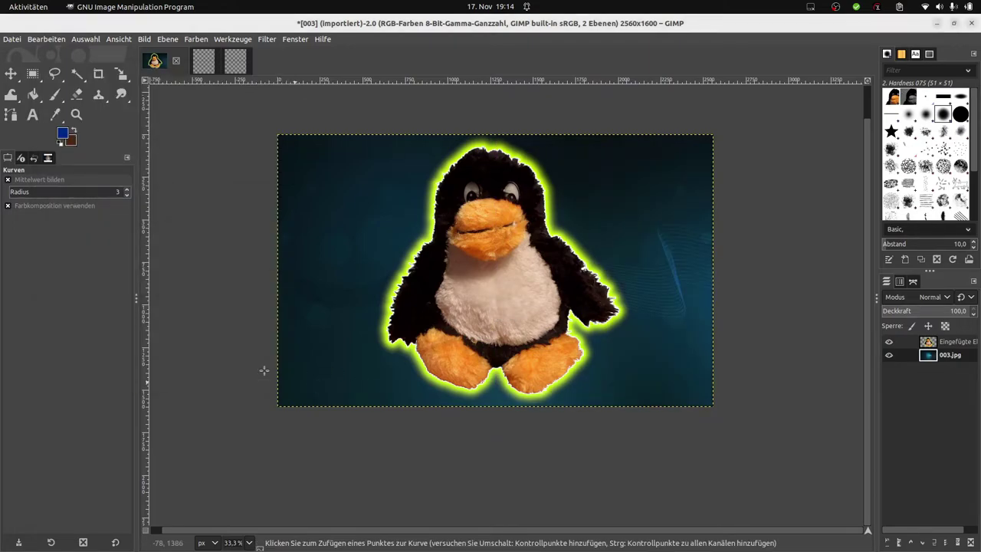
Set the wallpaper's Hue-Saturation to saturation 100 and hue 18.0 for a deeper blue
click(196, 39)
click(226, 91)
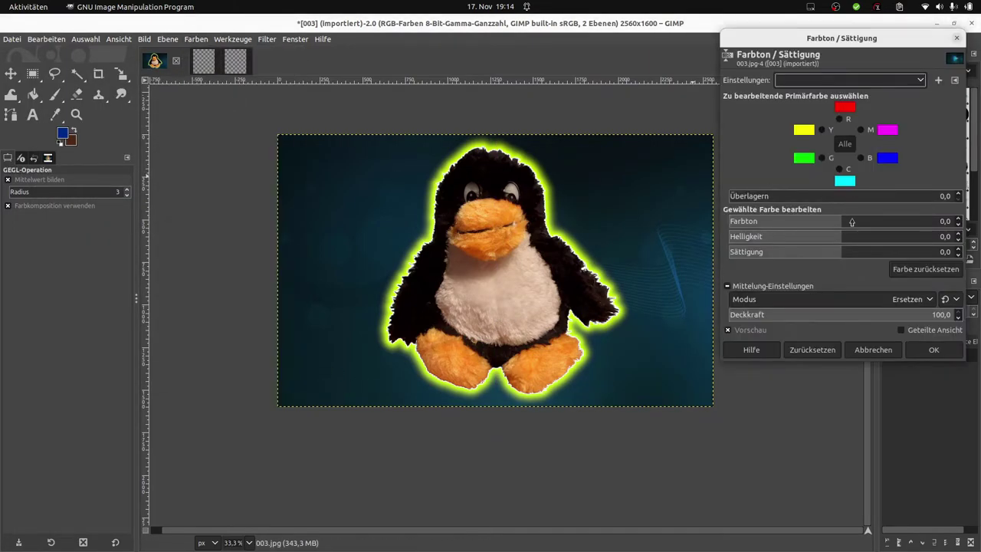
drag(844, 255, 951, 255)
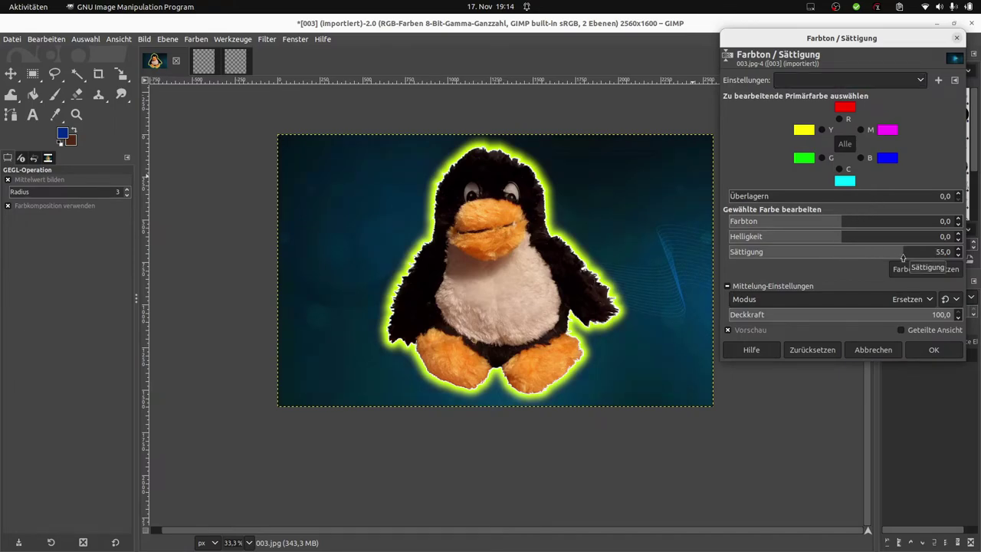
click(913, 331)
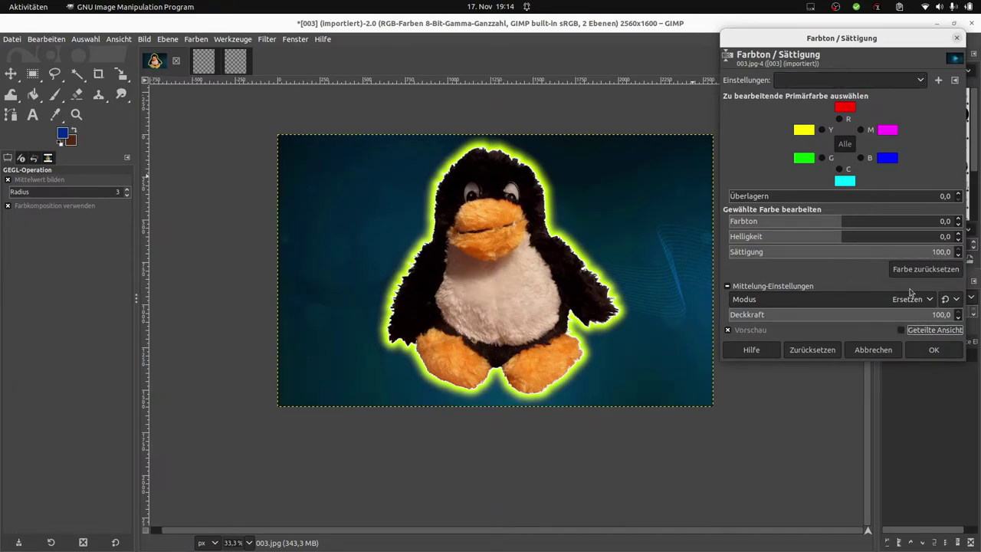
mouse_move(839, 221)
mouse_down()
mouse_move(746, 221)
mouse_move(853, 222)
mouse_up()
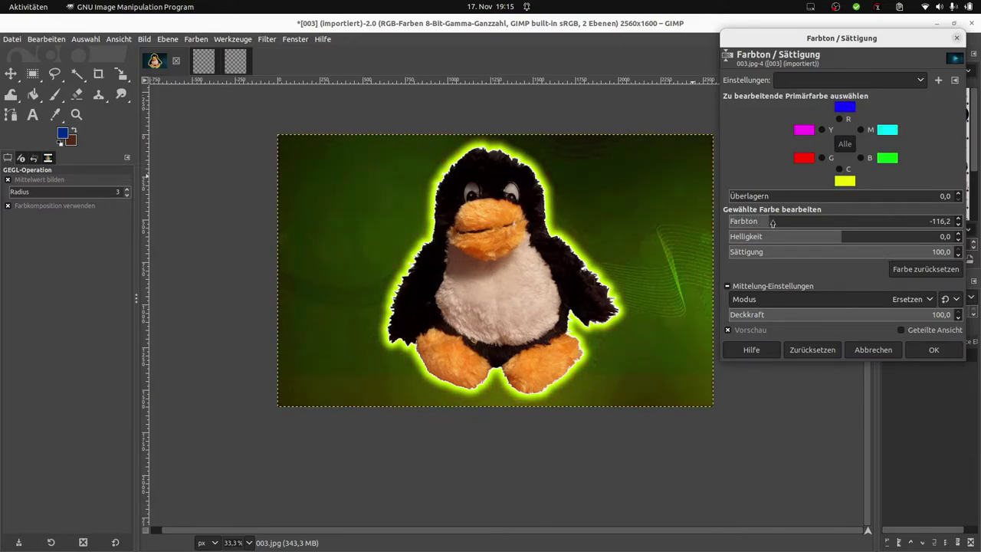
click(902, 330)
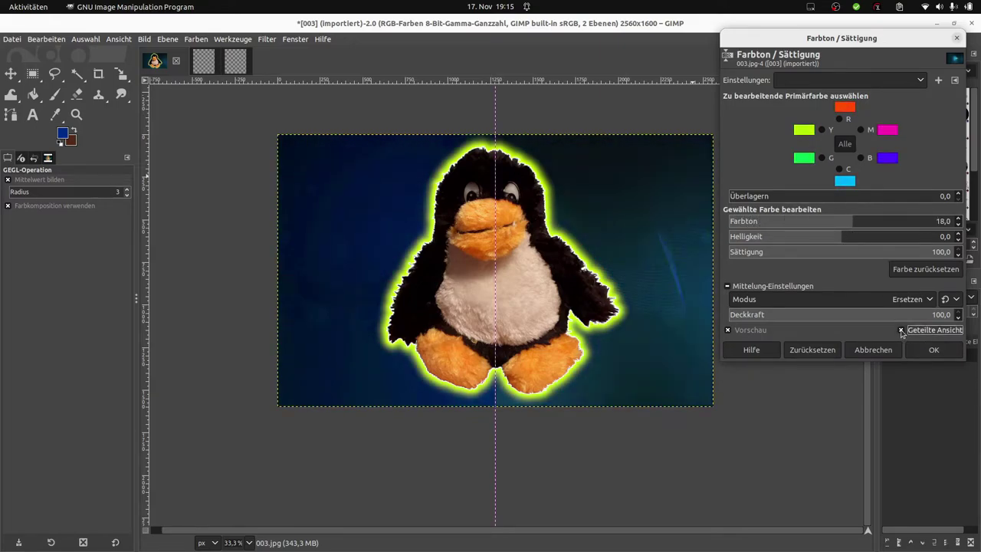
click(934, 350)
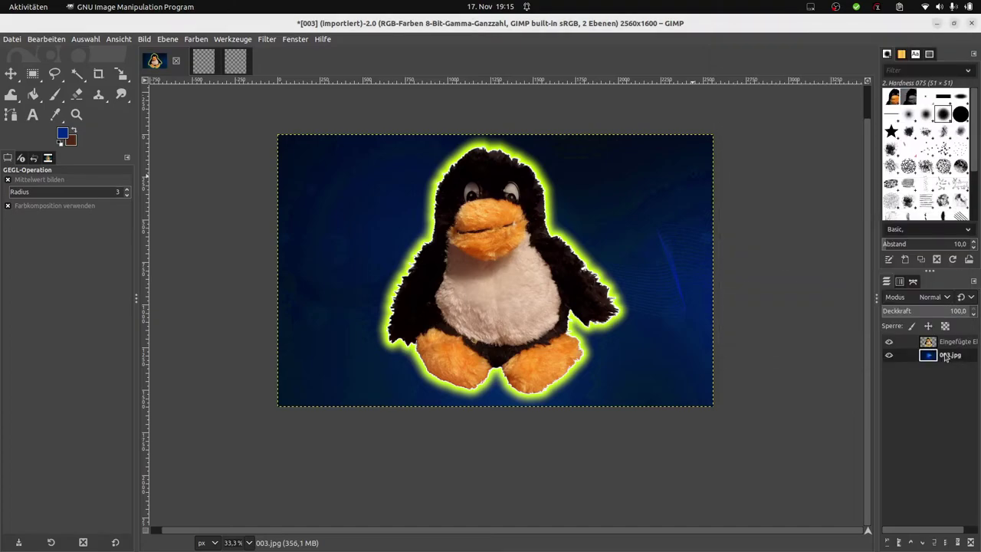
scroll(661, 275, up, 2)
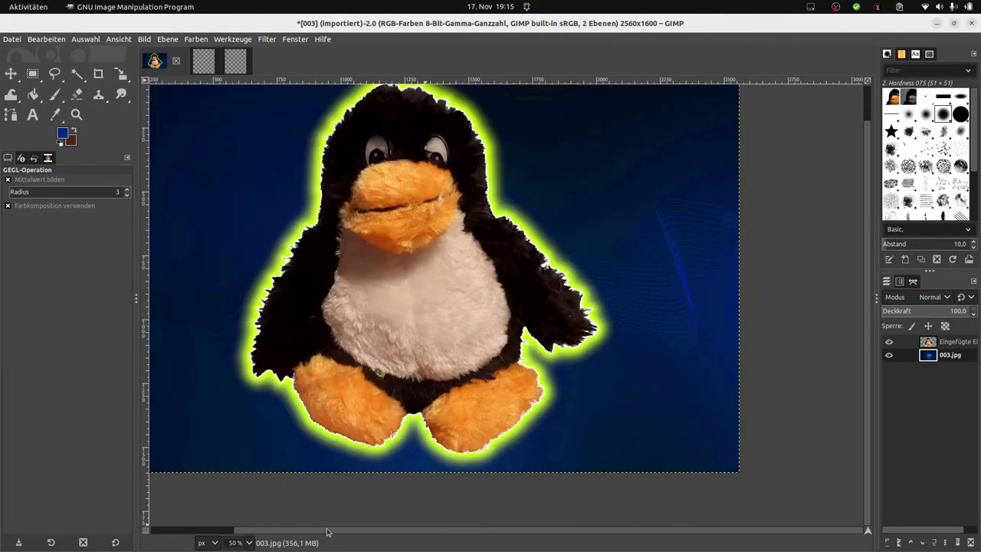
scroll(467, 445, up, 1)
scroll(520, 368, down, 1)
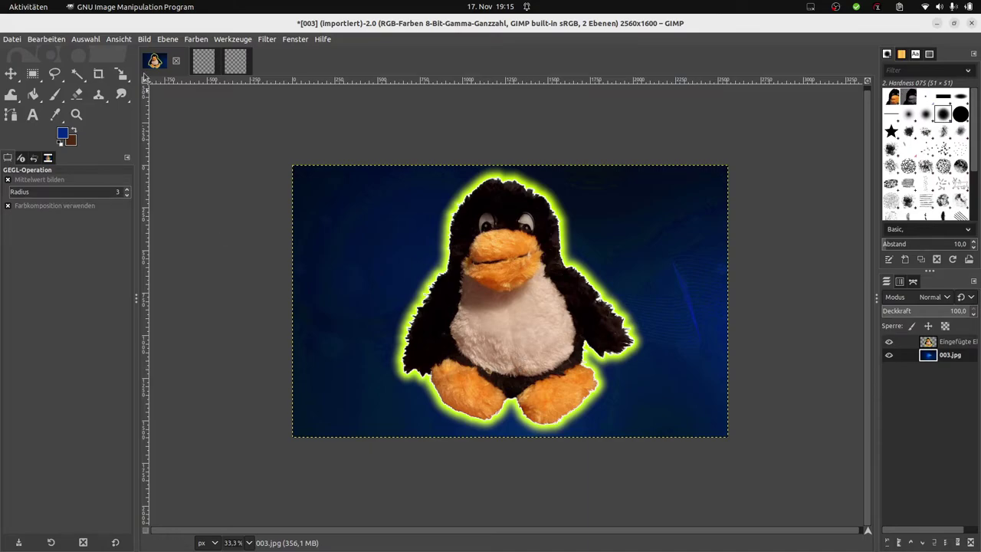
Export the image to Hintergründe as Hintergrund3.jpg at JPEG quality 95
click(15, 40)
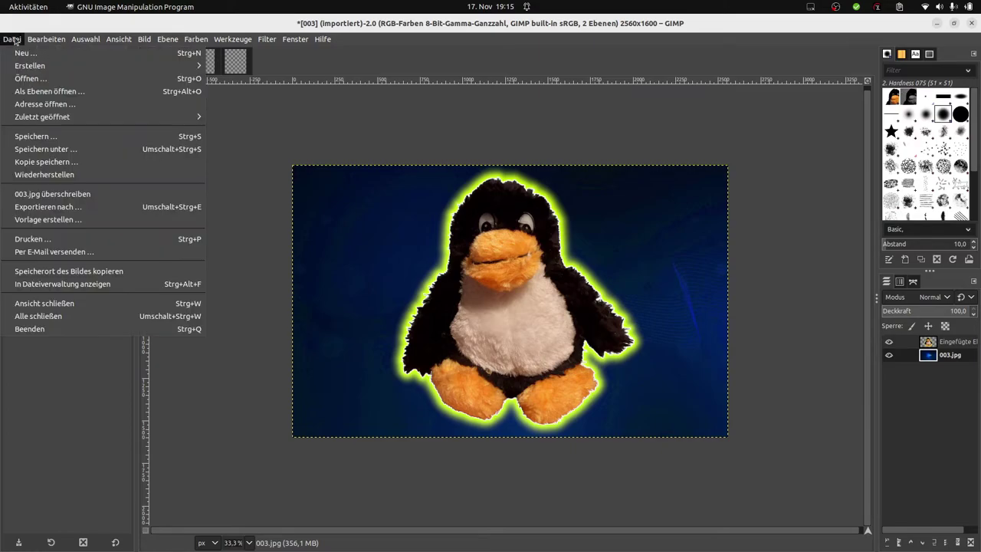
click(40, 206)
click(156, 177)
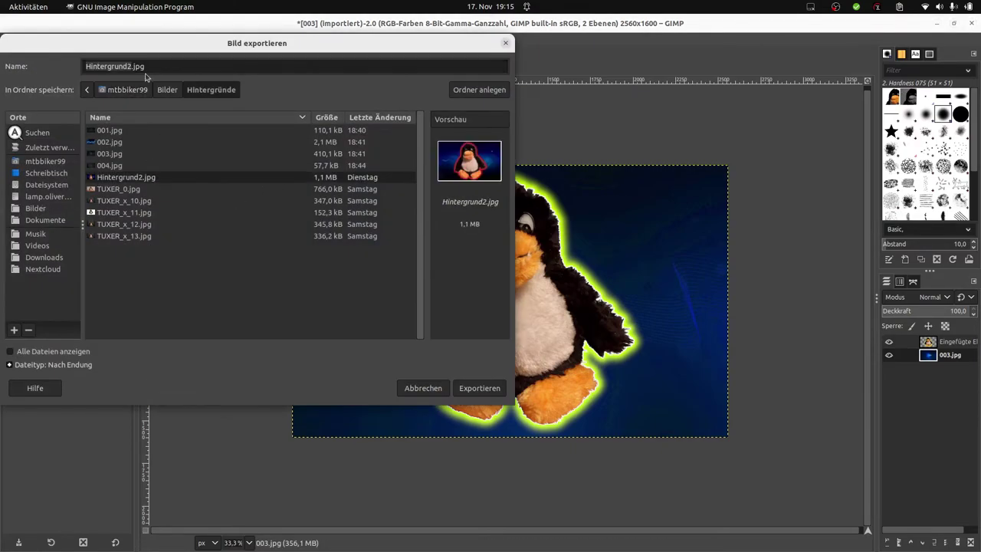
text(3)
key(Return)
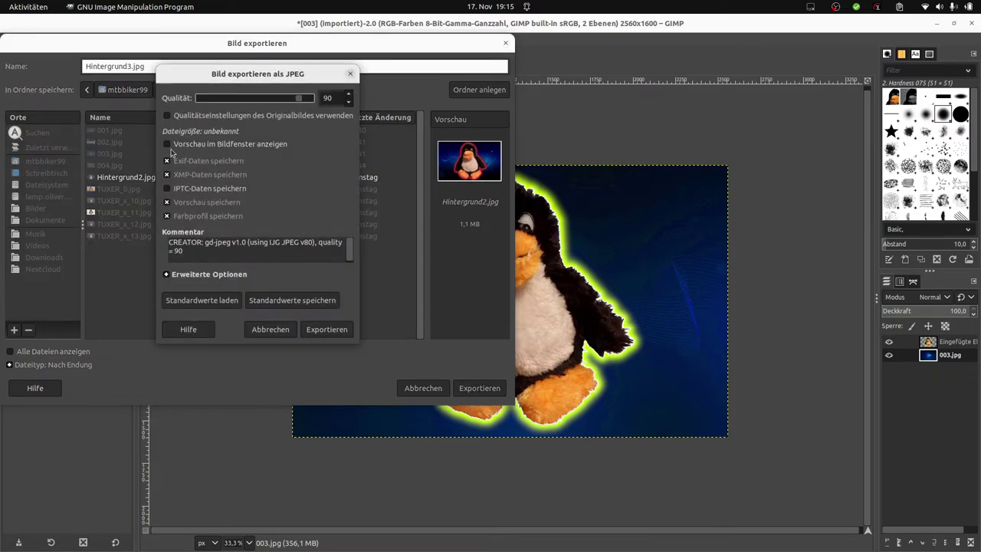
click(173, 148)
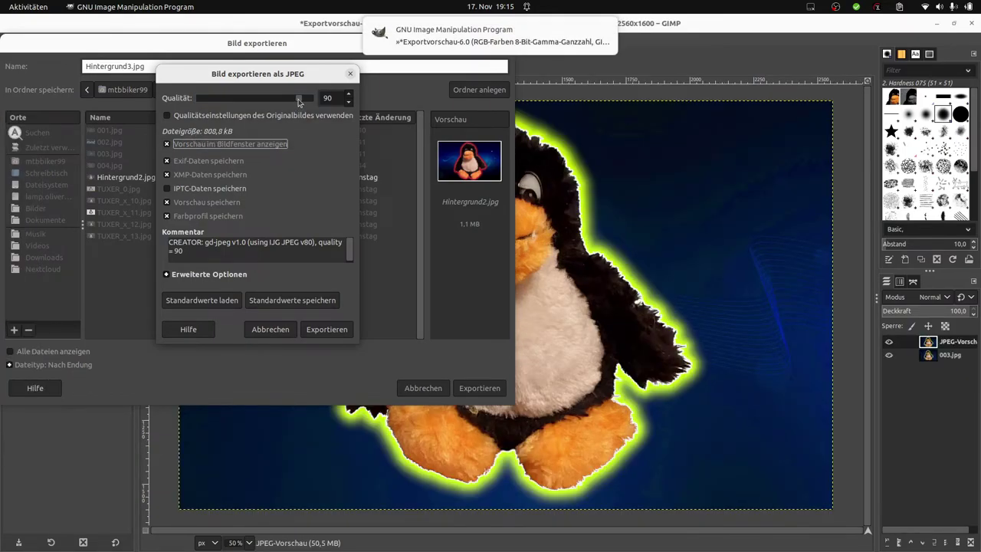
drag(299, 102, 305, 101)
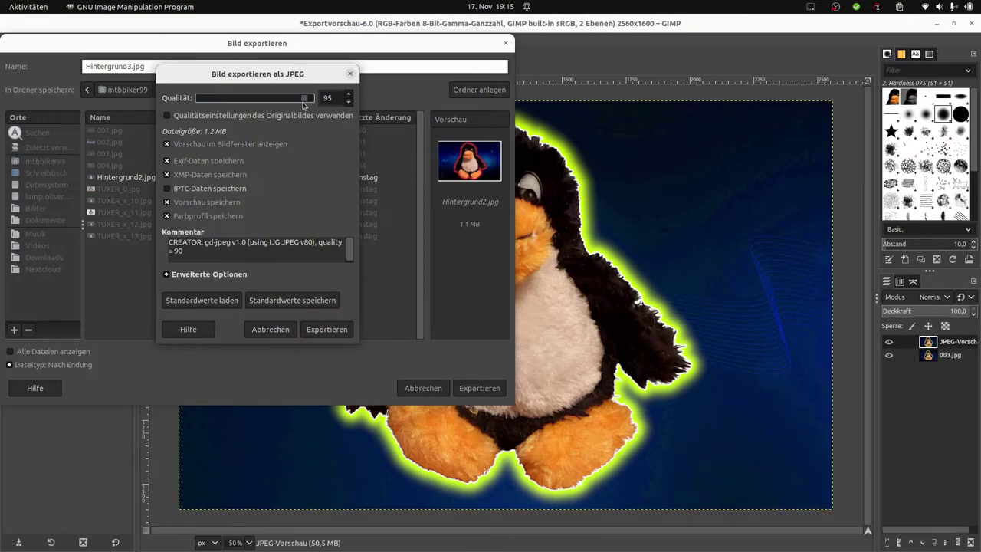
click(325, 329)
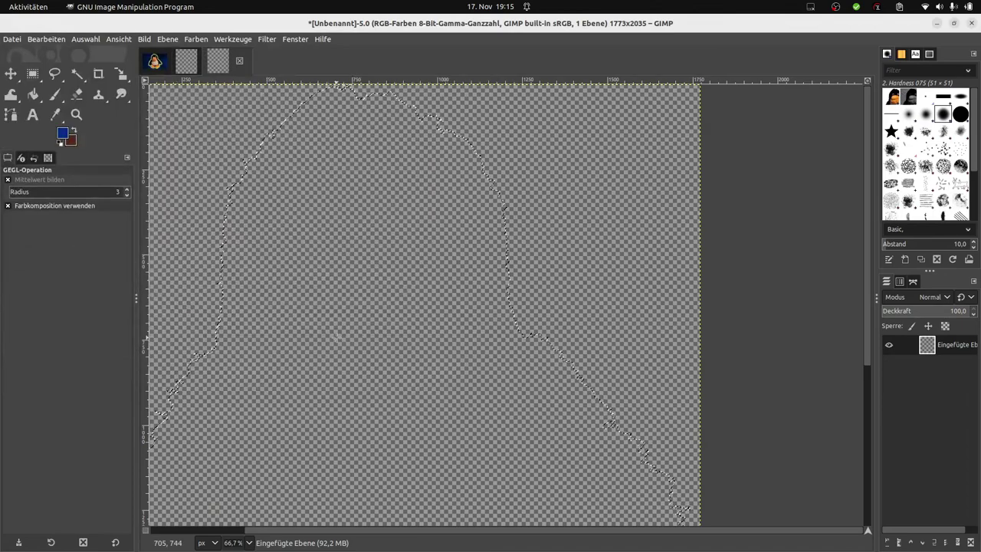
Minimize GIMP, set Hintergrund3.jpg as desktop background in Files, then select Hintergrund2.jpg
click(938, 25)
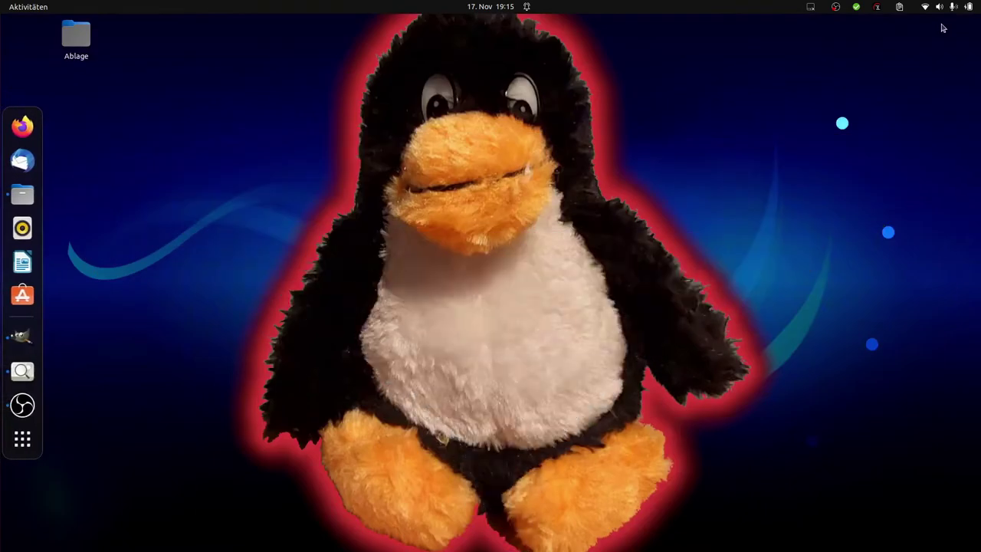
click(22, 194)
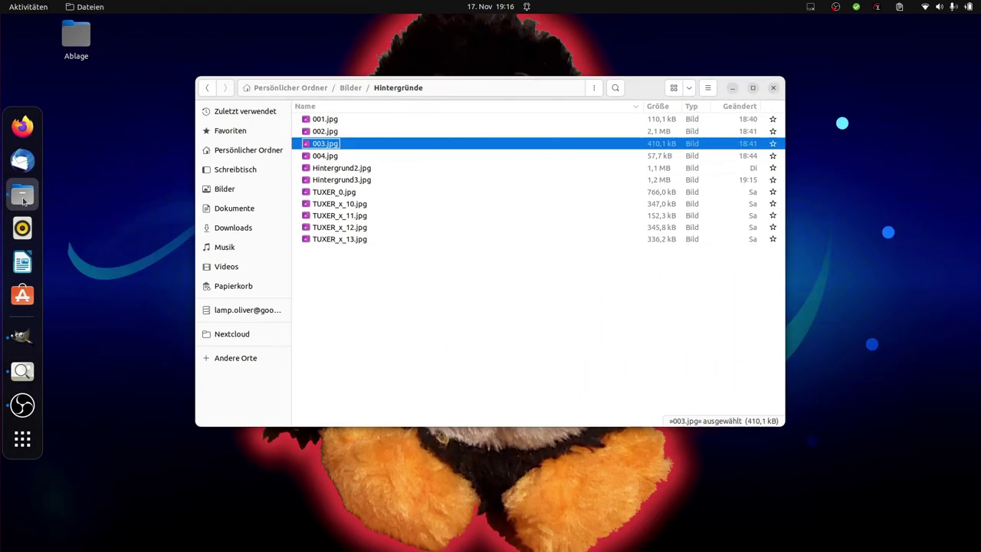
mouse_move(338, 90)
mouse_down()
mouse_move(445, 261)
mouse_move(463, 244)
mouse_up()
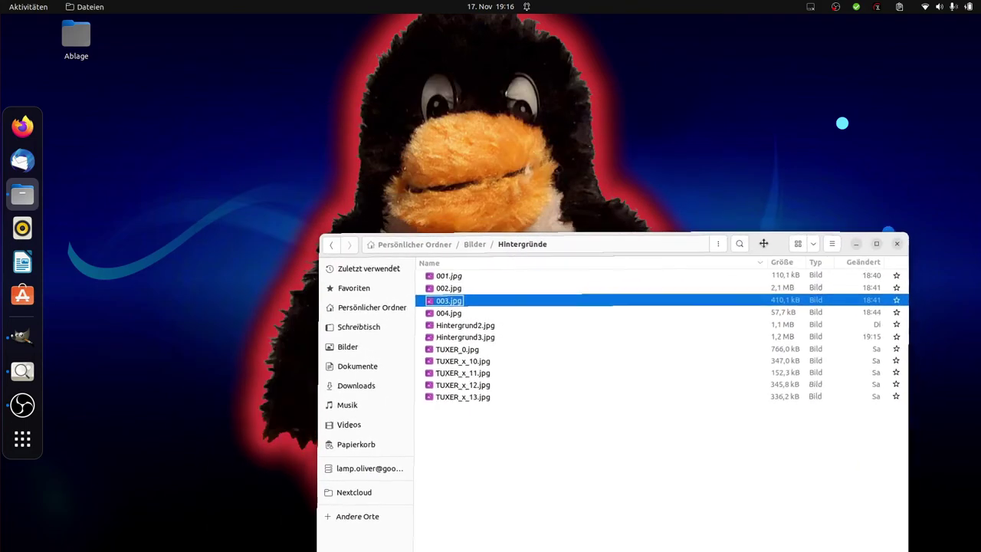
right_click(486, 335)
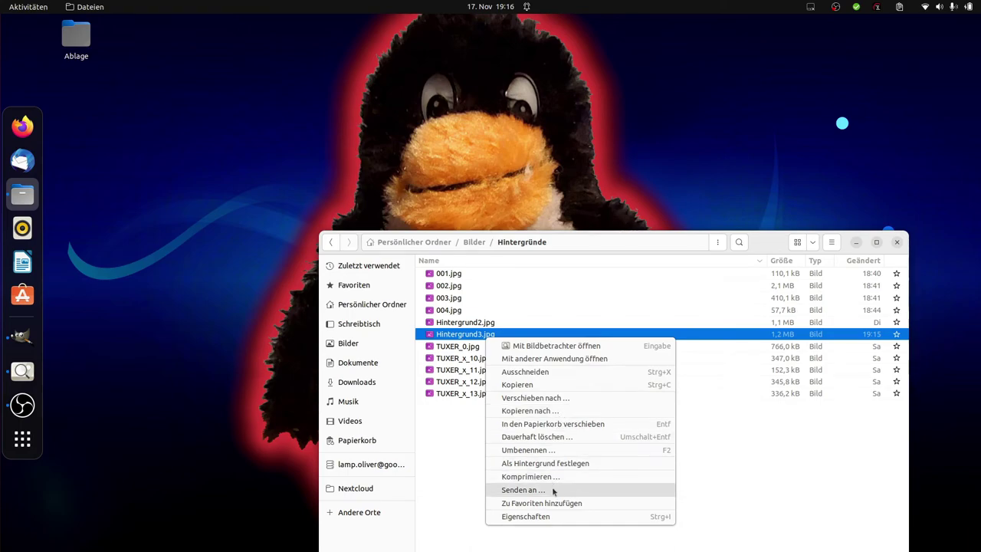
click(561, 465)
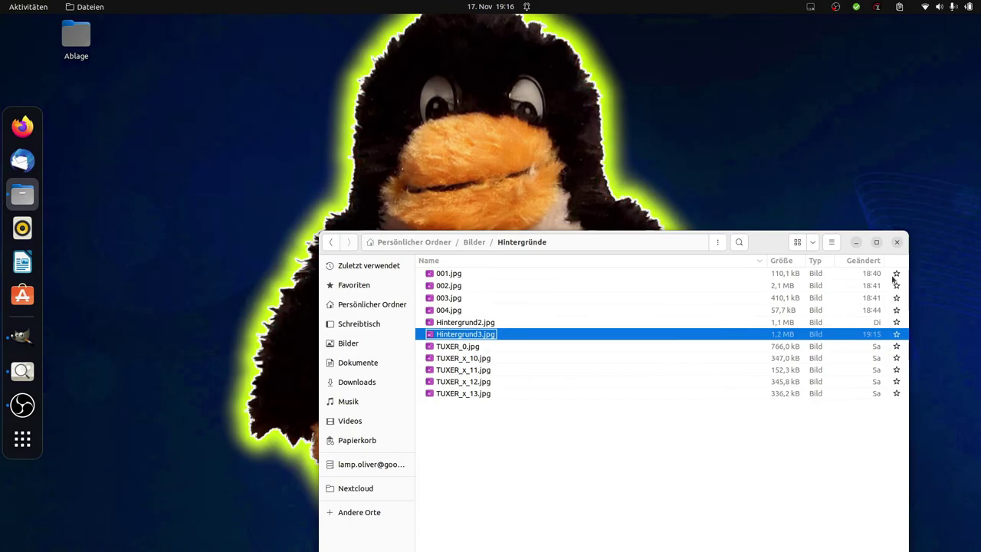
mouse_move(768, 239)
mouse_down()
mouse_move(757, 448)
mouse_move(640, 300)
mouse_move(759, 175)
mouse_up()
click(466, 260)
View Hintergrund2.jpg full screen, flipping between the red-glow and green-glow penguin images
double_click(465, 261)
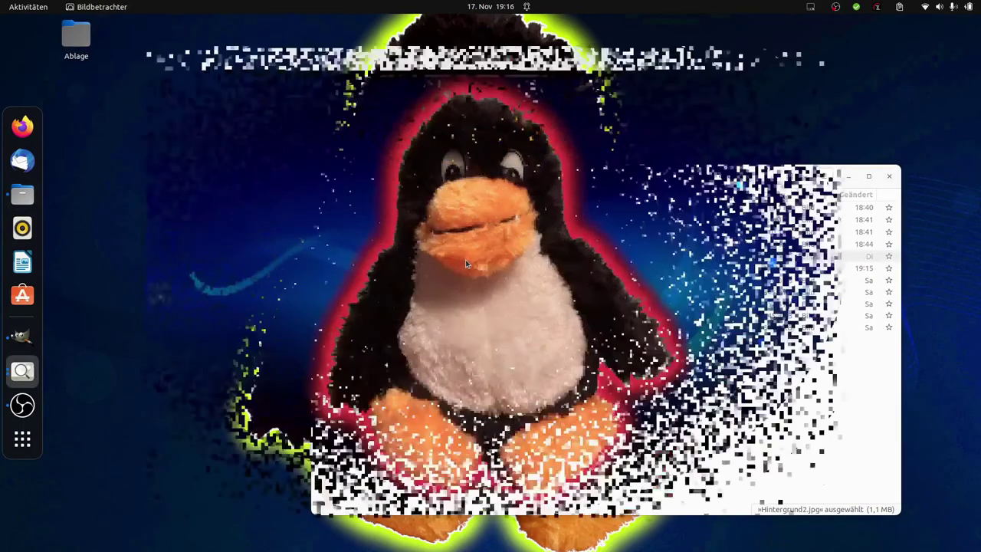
click(807, 58)
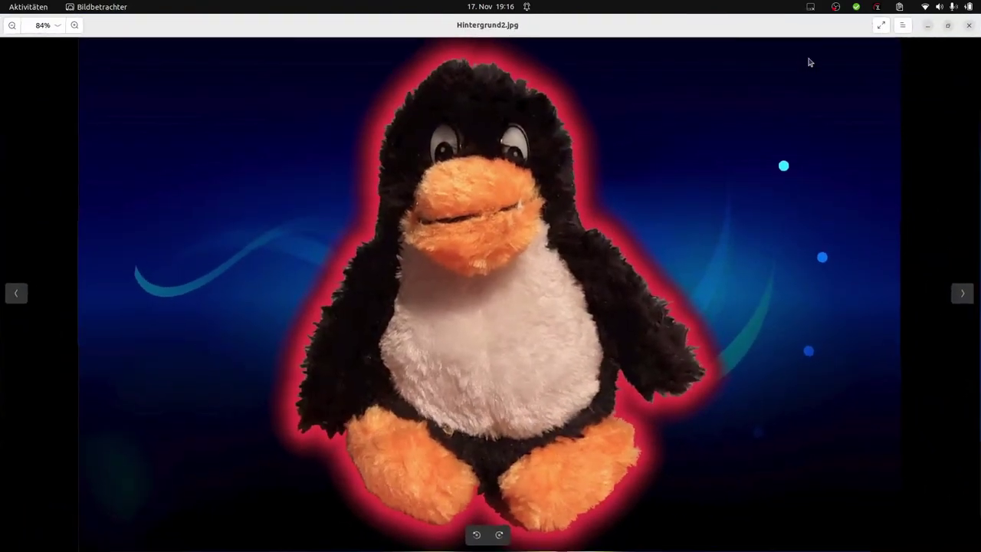
key(F11)
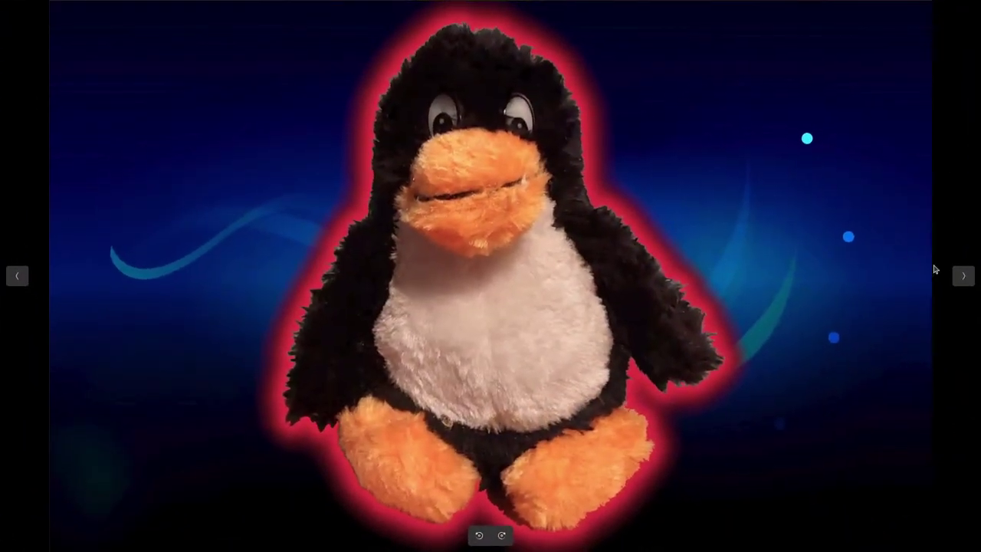
mouse_move(491, 11)
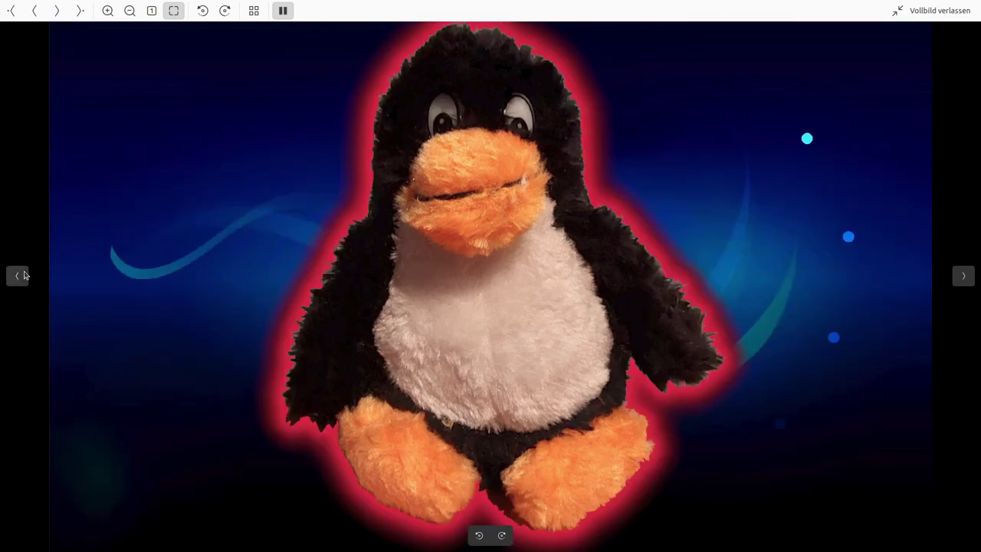
click(965, 282)
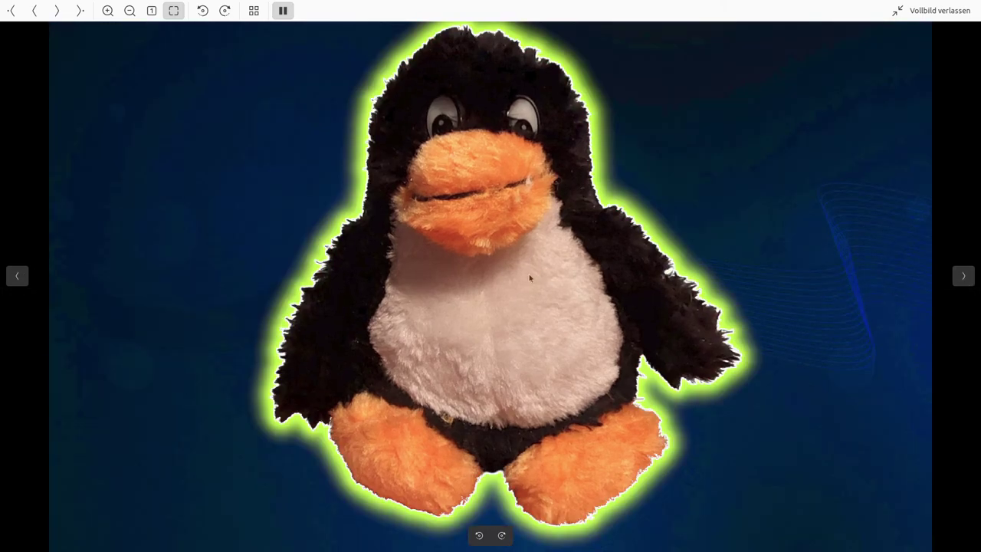
click(17, 276)
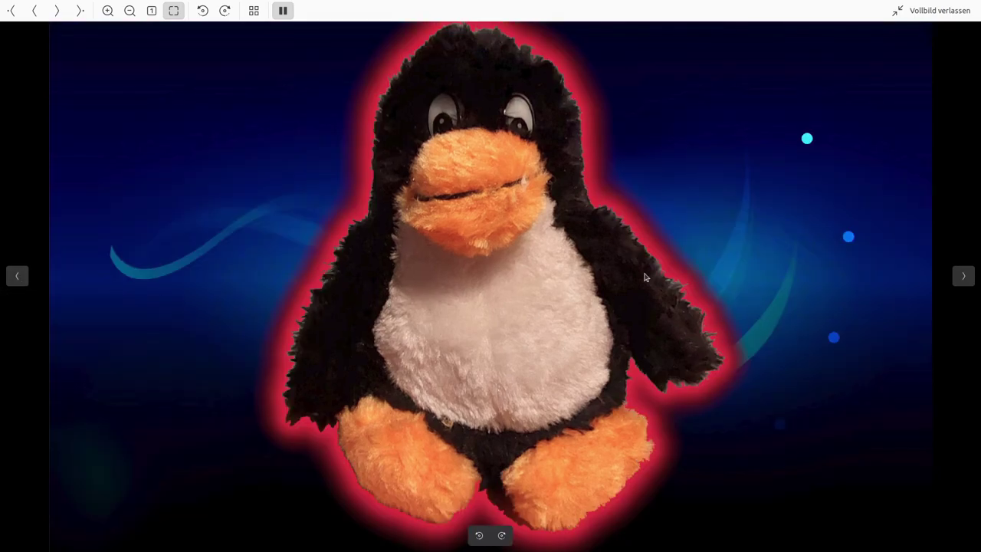
click(965, 277)
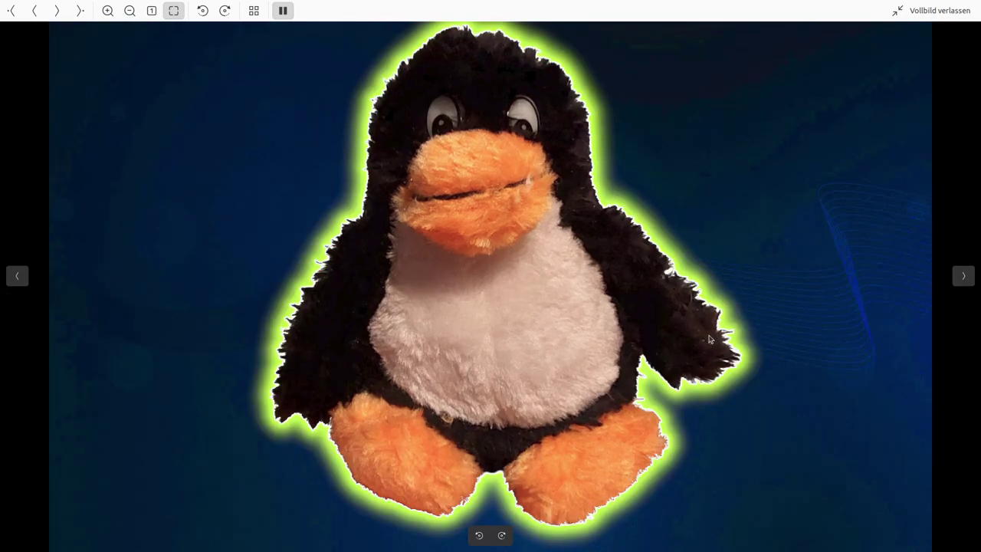
click(19, 276)
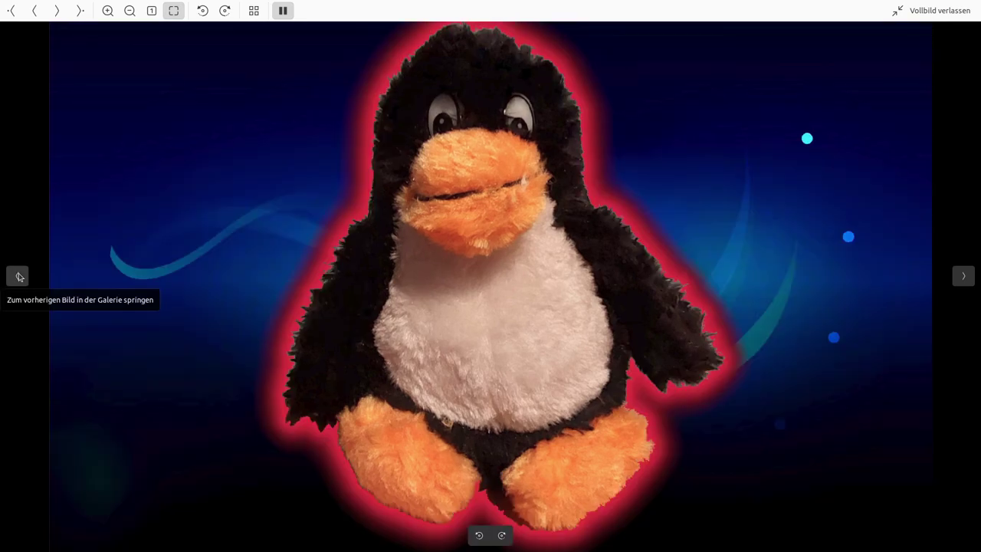
click(968, 281)
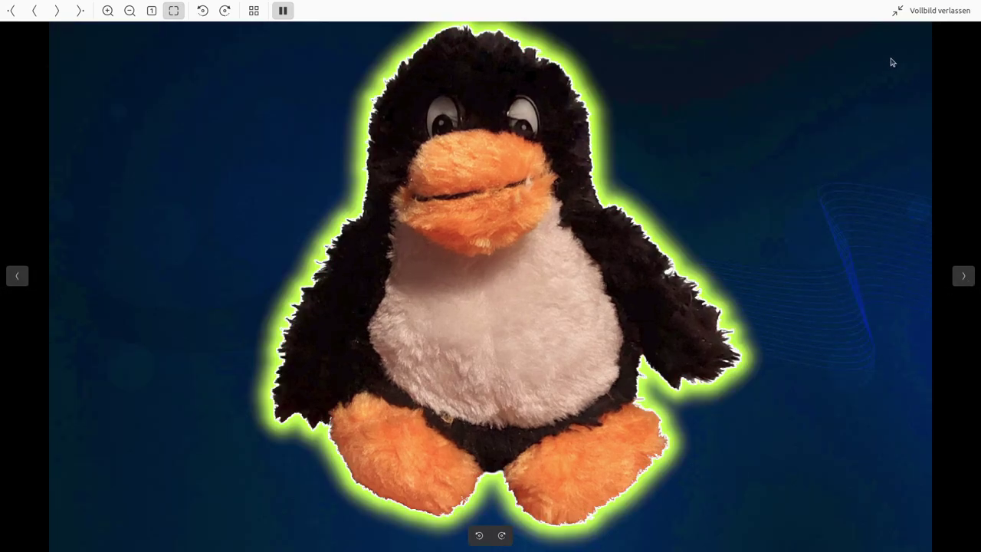
Leave full screen, close the image viewer and minimize Files to reveal the desktop
click(958, 15)
click(969, 25)
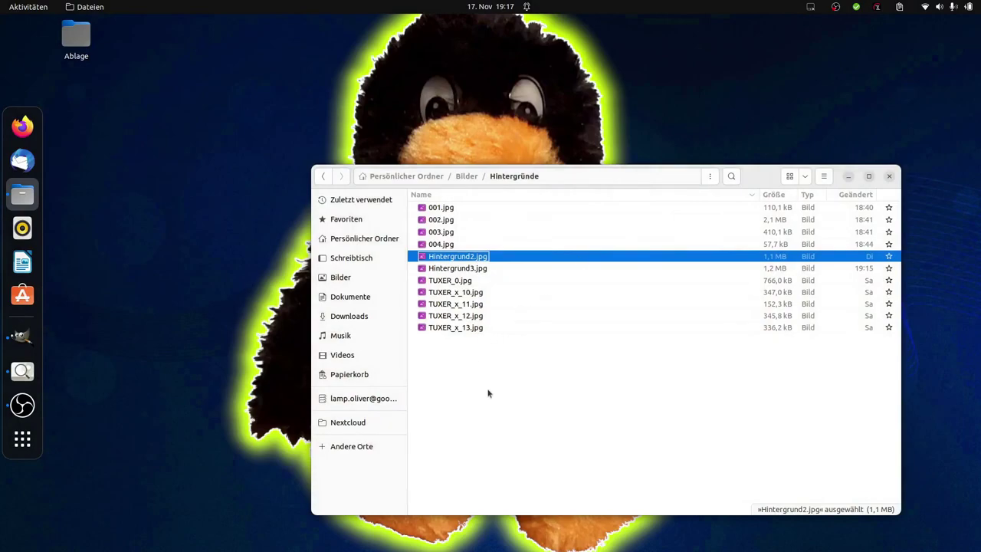
click(848, 176)
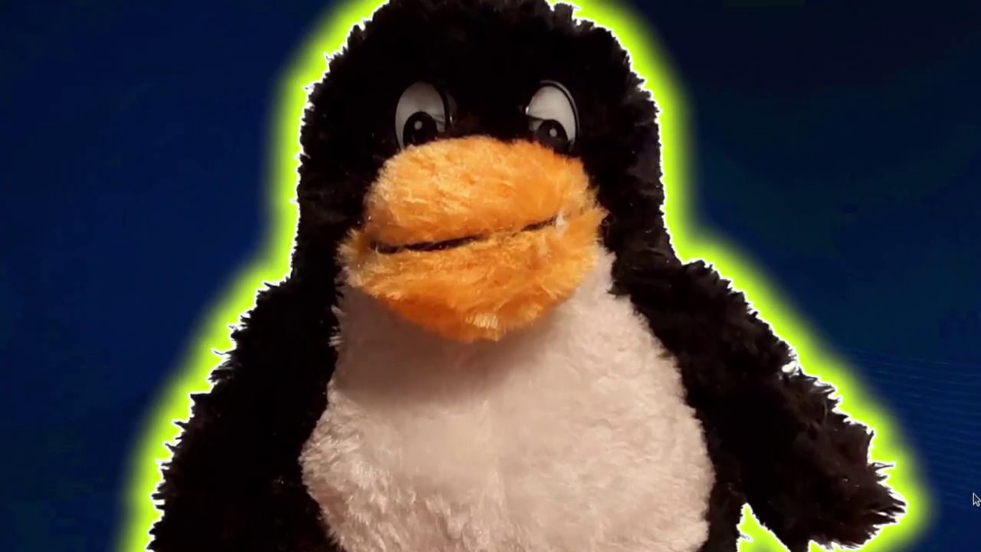